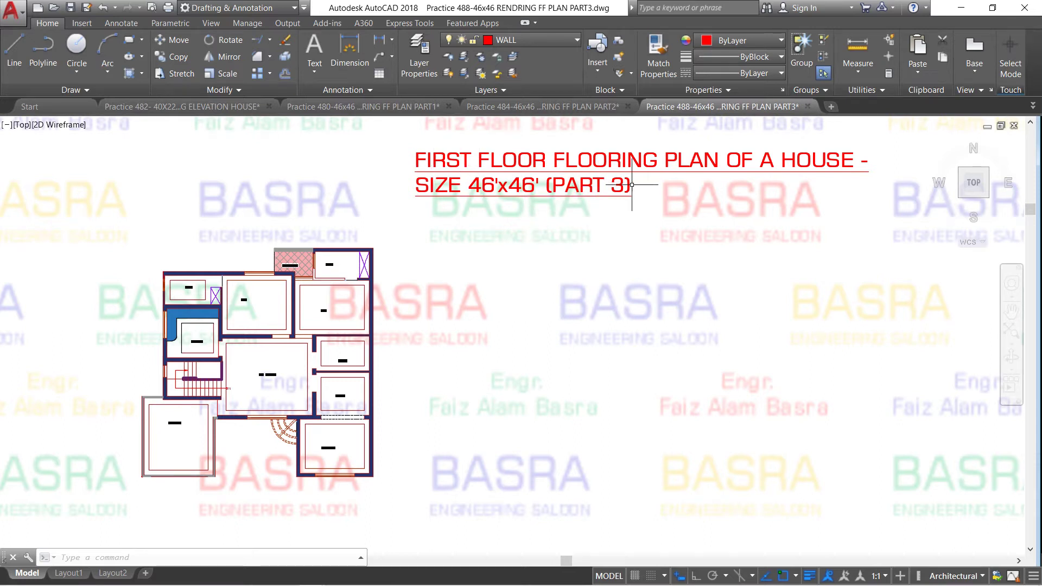
Zoom around the floor plan and browse the Lineweight list without changing anything.
scroll(235, 365, up, 2)
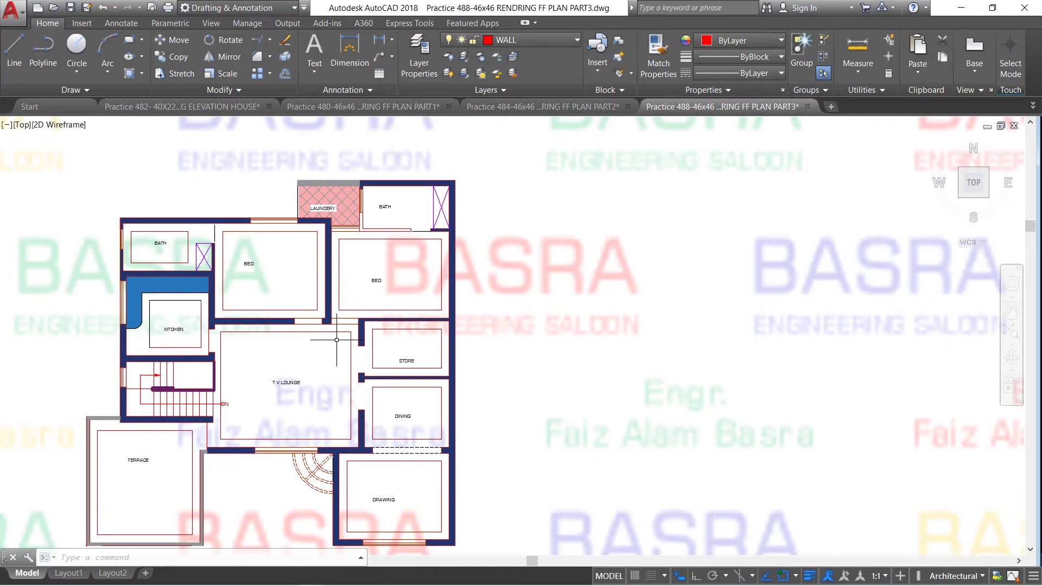
scroll(336, 319, down, 2)
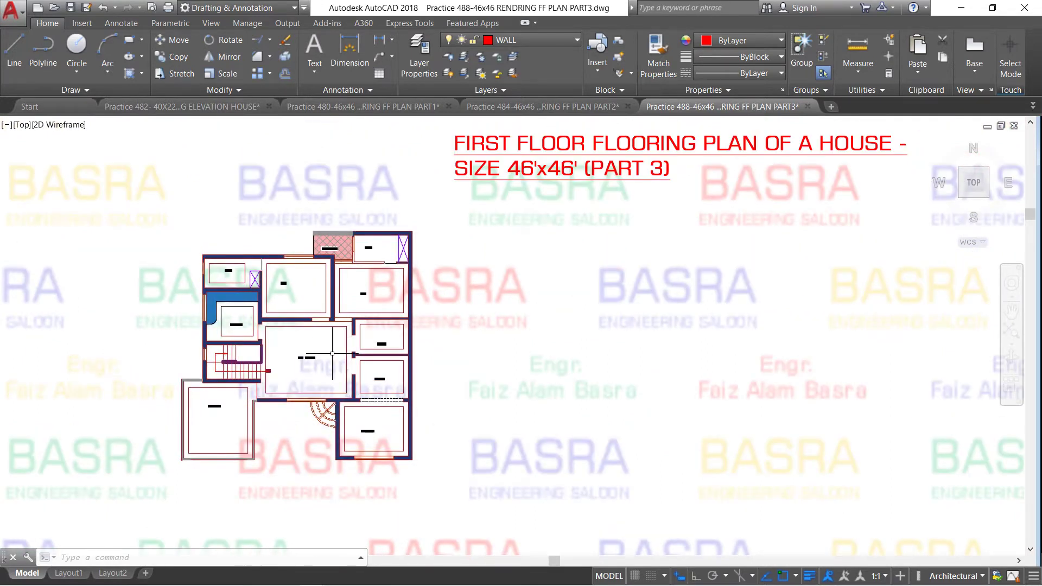
scroll(289, 384, up, 2)
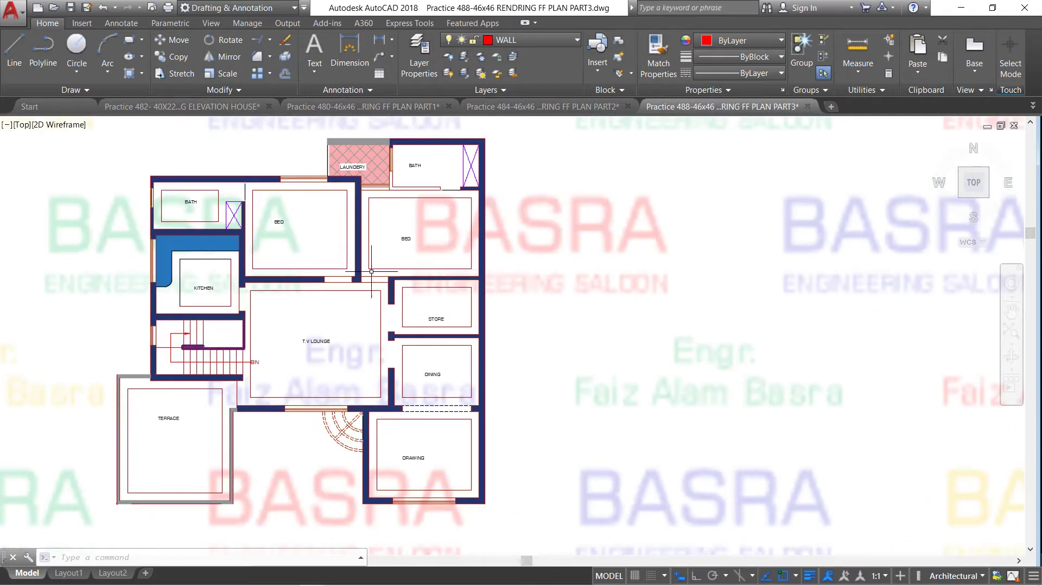
scroll(376, 275, down, 2)
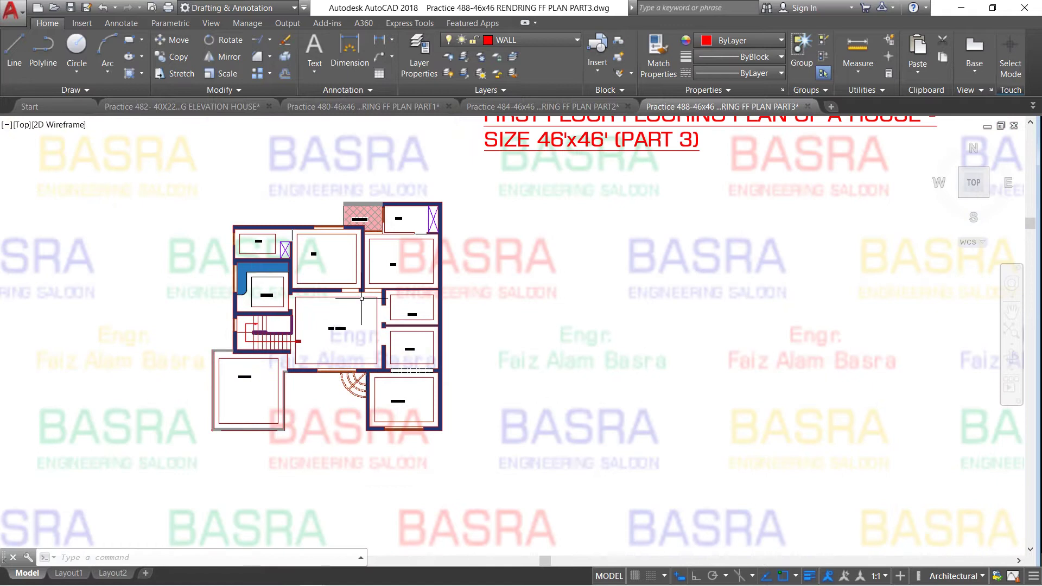
scroll(361, 298, up, 2)
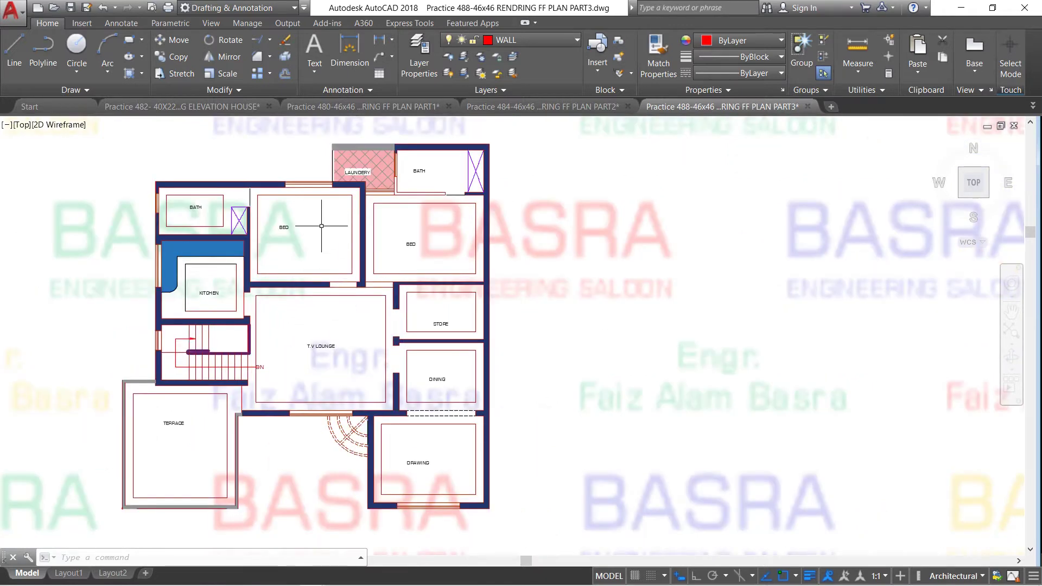
scroll(255, 198, up, 2)
scroll(251, 199, up, 3)
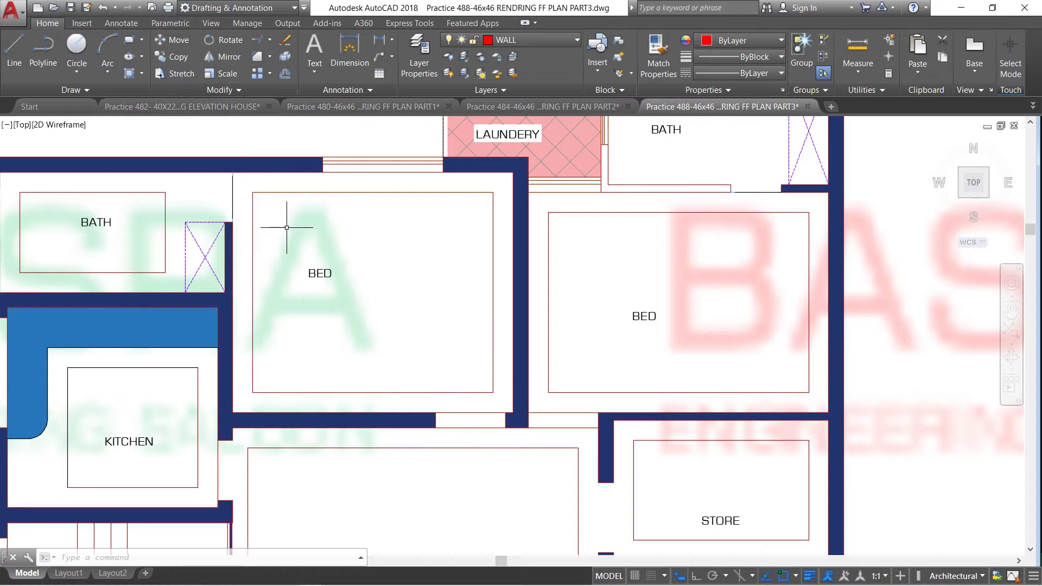
scroll(376, 268, down, 2)
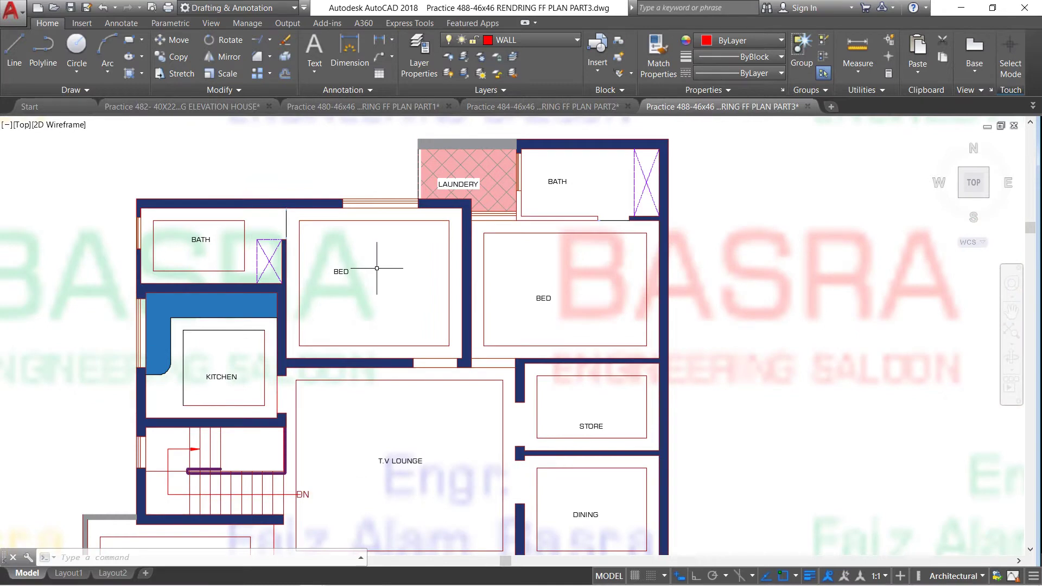
scroll(361, 216, up, 2)
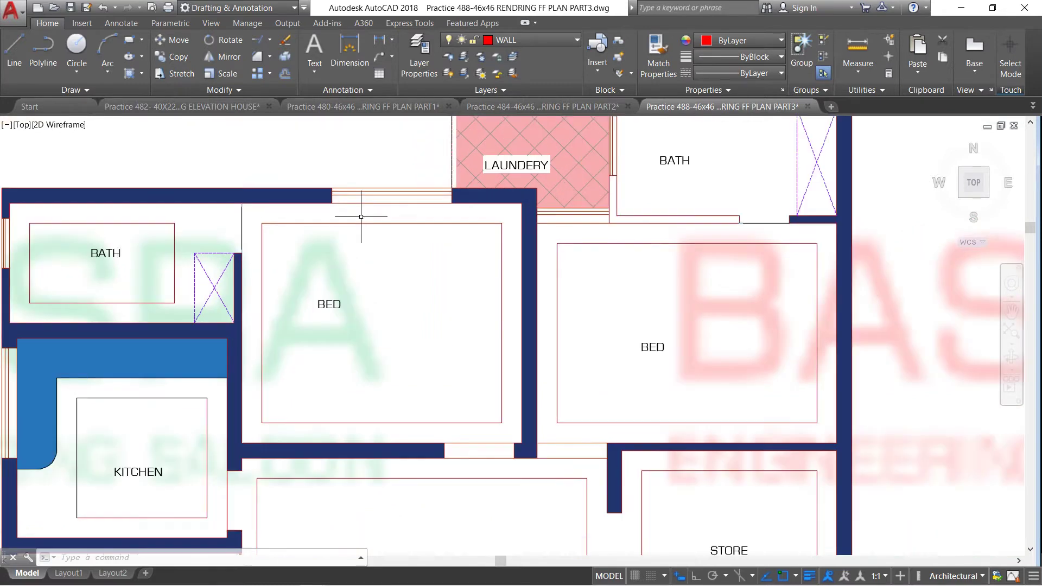
scroll(360, 216, down, 4)
scroll(363, 230, down, 2)
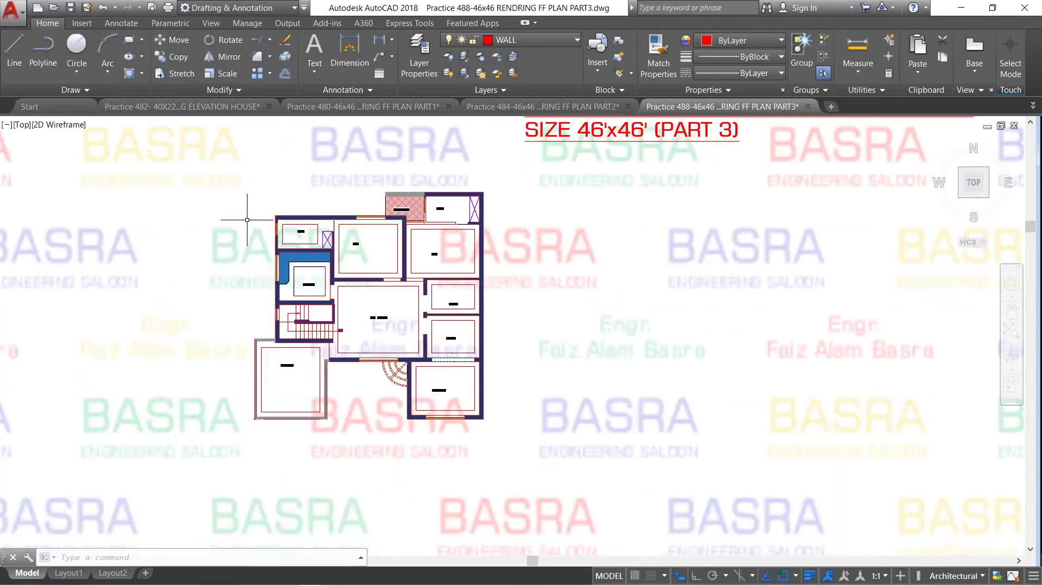
scroll(329, 239, up, 2)
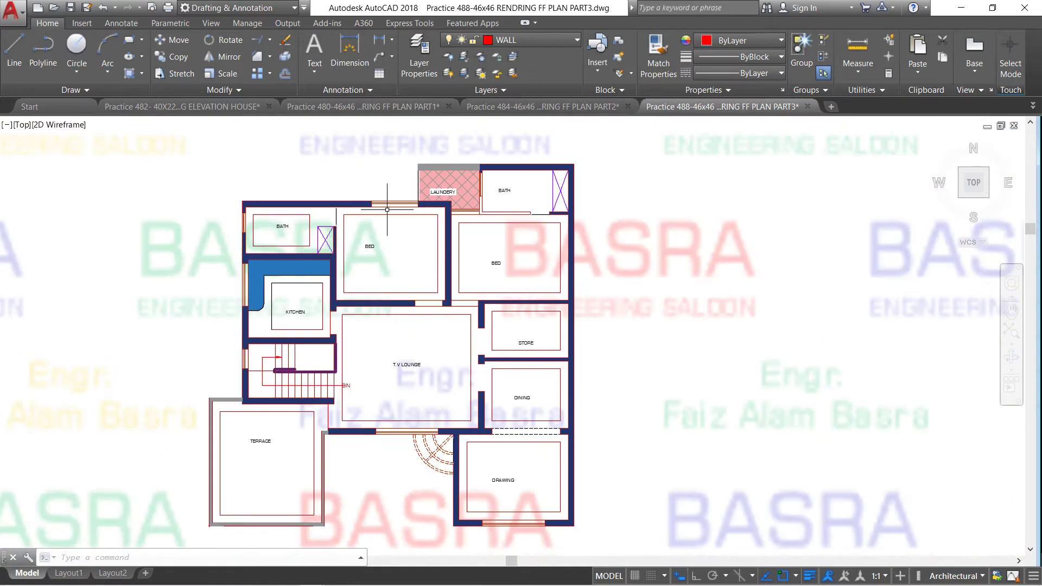
scroll(387, 210, up, 4)
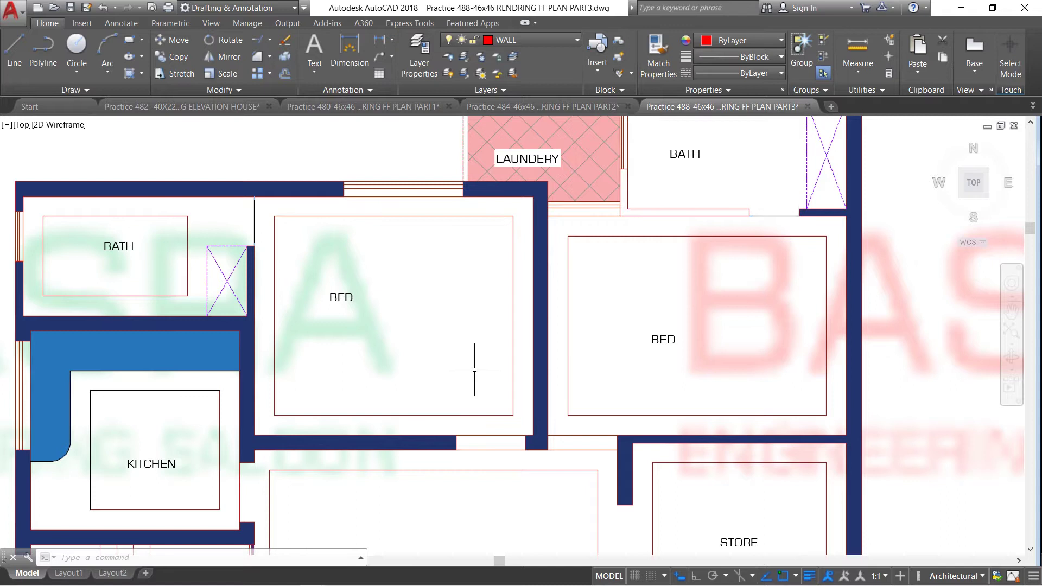
scroll(473, 367, down, 2)
scroll(486, 317, up, 2)
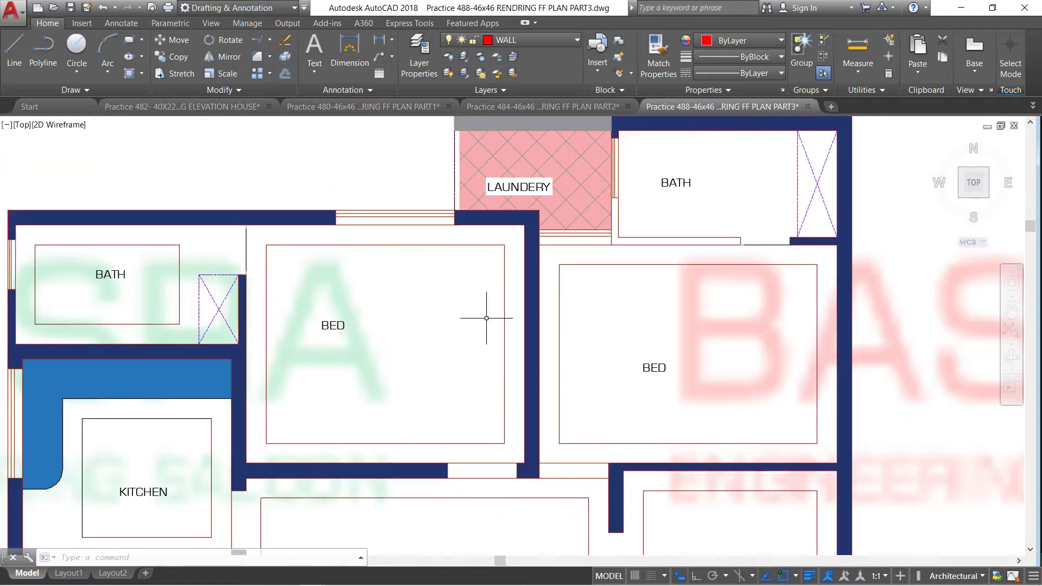
click(780, 57)
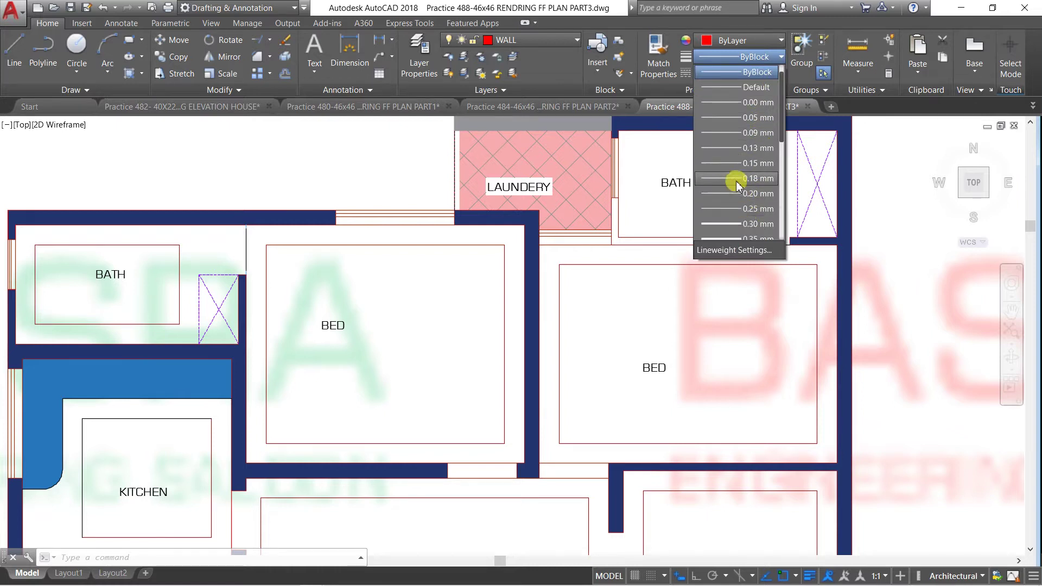
scroll(735, 182, down, 2)
scroll(734, 190, down, 2)
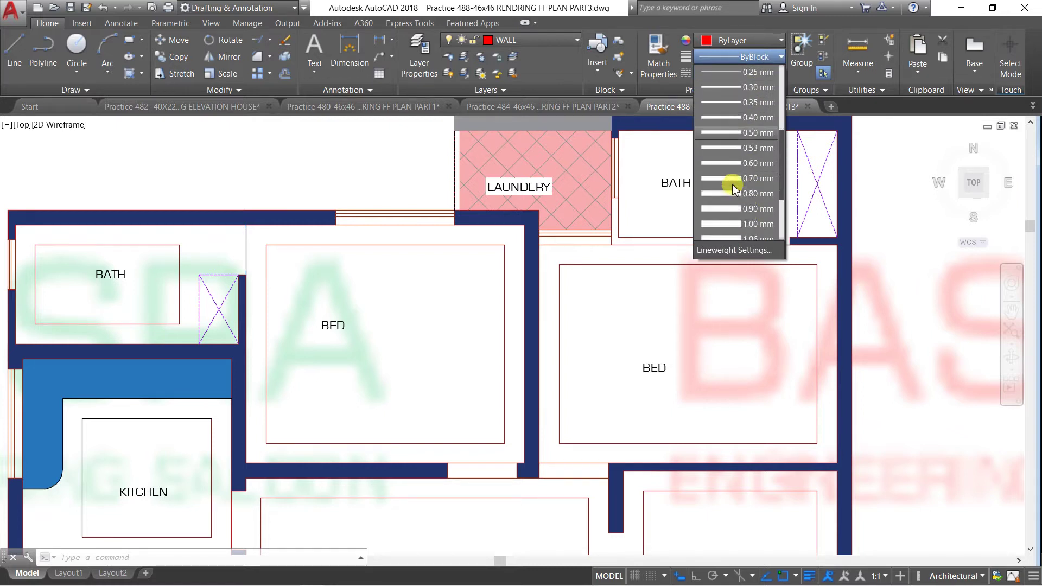
click(408, 266)
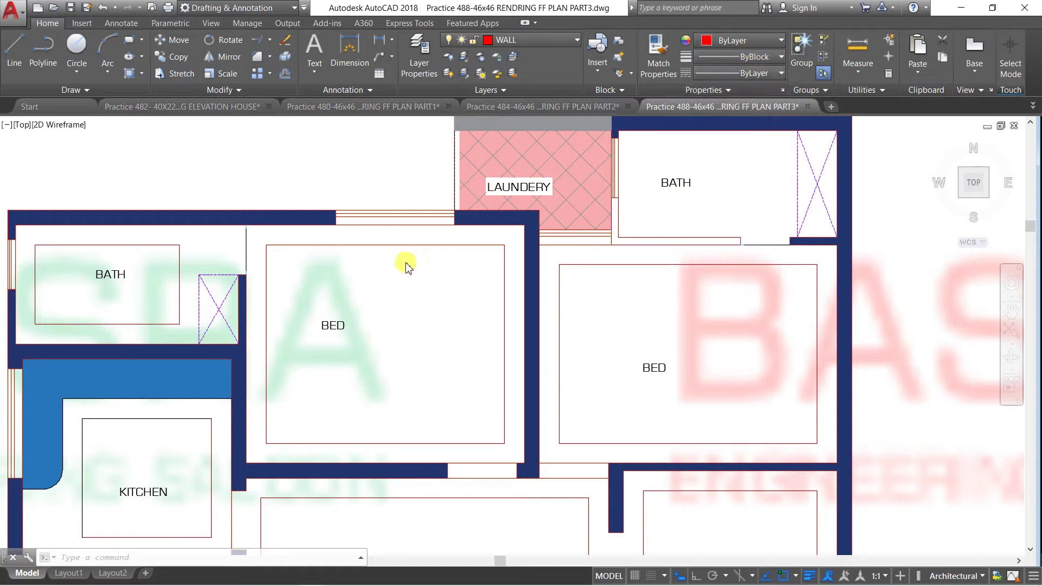
Give the top line of the upper-left BED room a 1.00 mm lineweight.
click(419, 244)
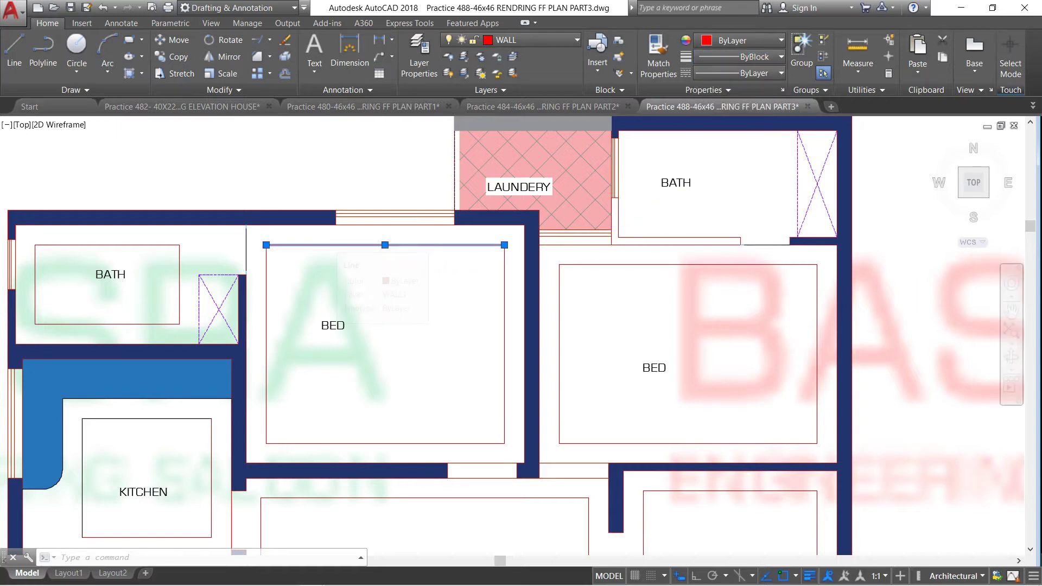
click(779, 57)
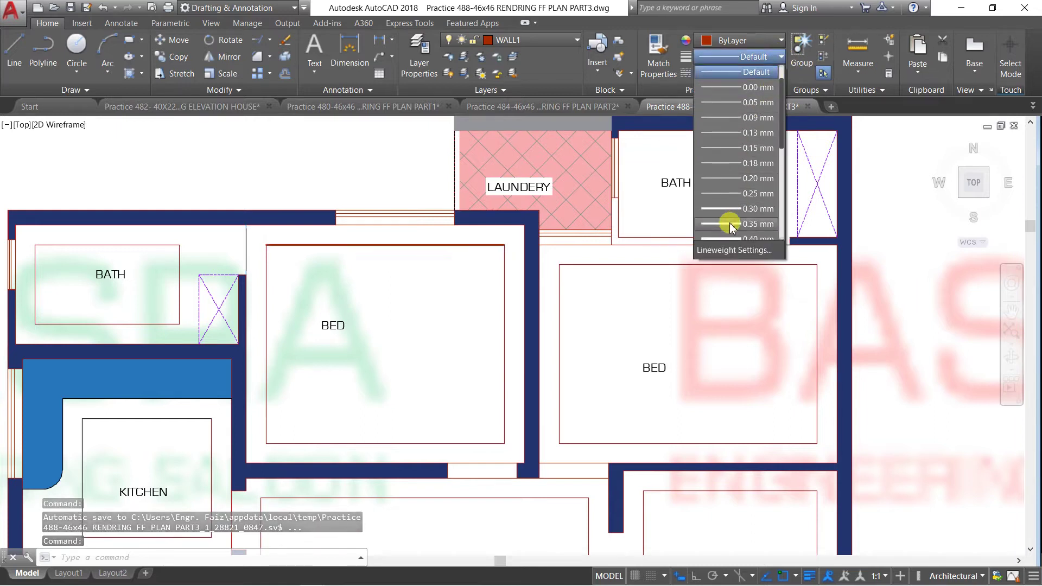
scroll(730, 225, down, 1)
scroll(728, 220, down, 1)
scroll(727, 216, down, 1)
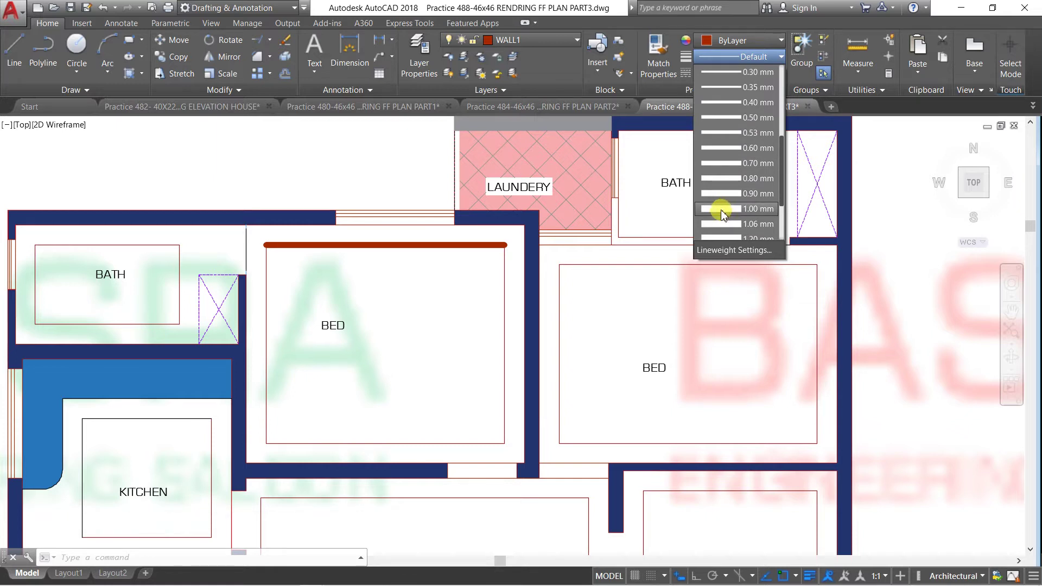
click(721, 211)
key(Escape)
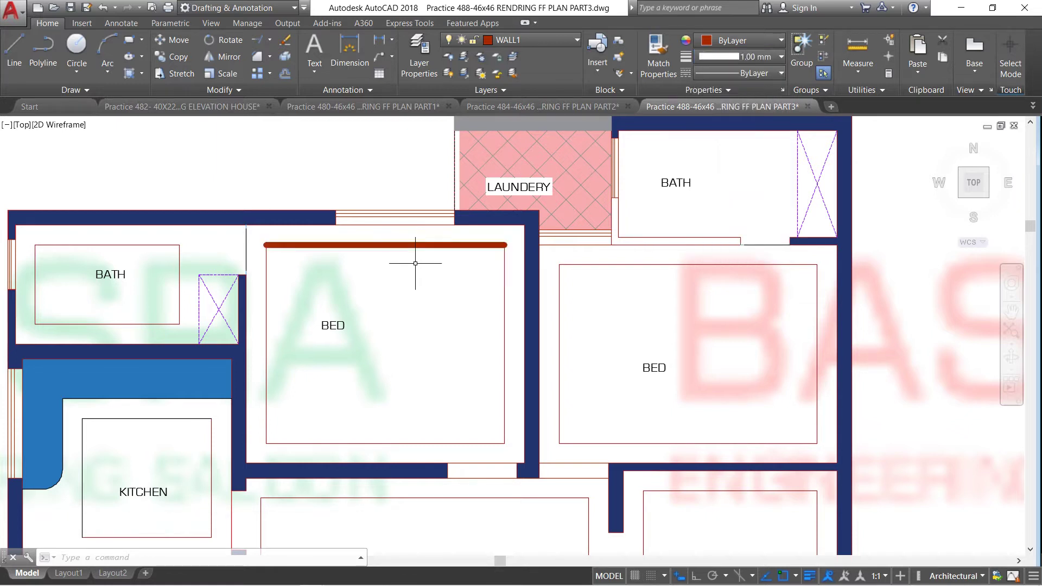
scroll(334, 250, down, 2)
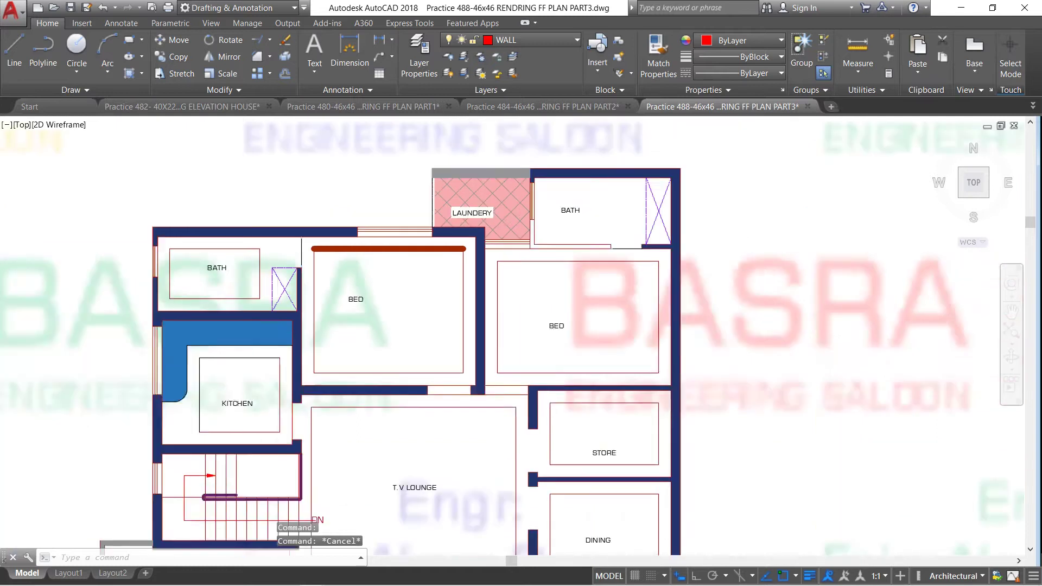
scroll(380, 252, down, 2)
scroll(395, 255, down, 2)
scroll(389, 255, up, 2)
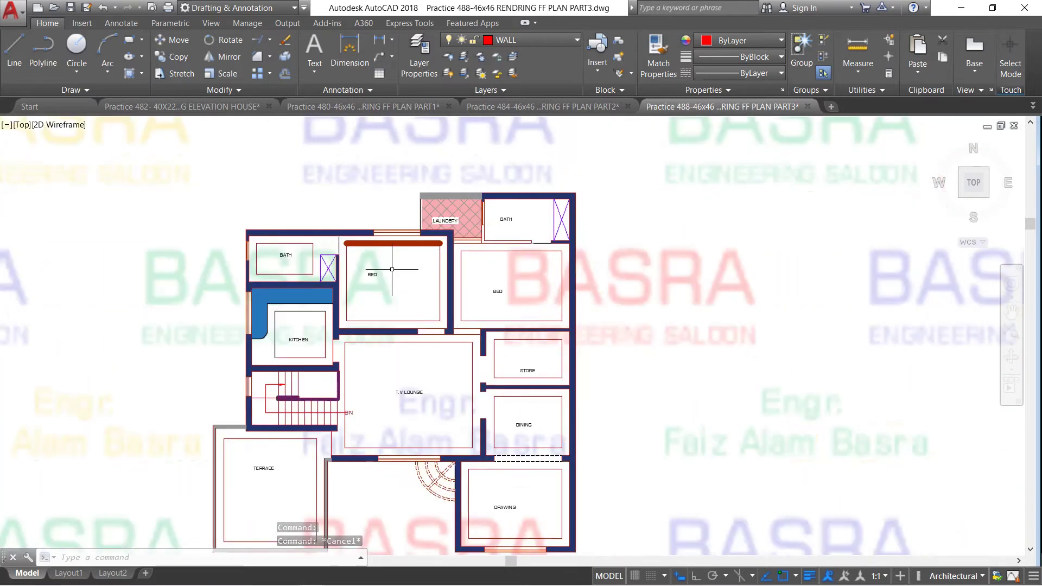
scroll(389, 255, down, 4)
scroll(388, 258, up, 4)
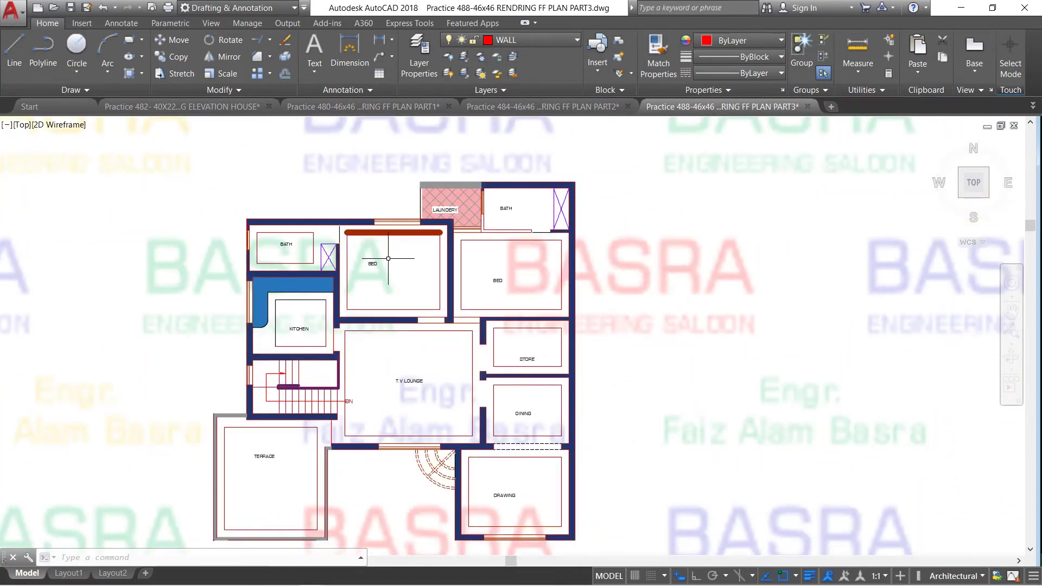
scroll(412, 247, up, 2)
scroll(430, 241, down, 2)
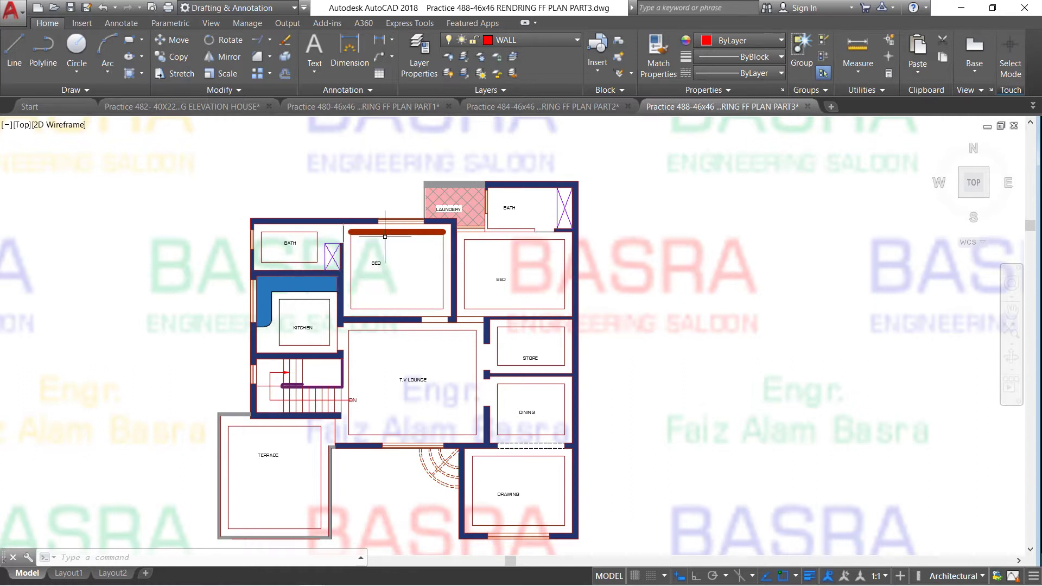
scroll(394, 231, up, 2)
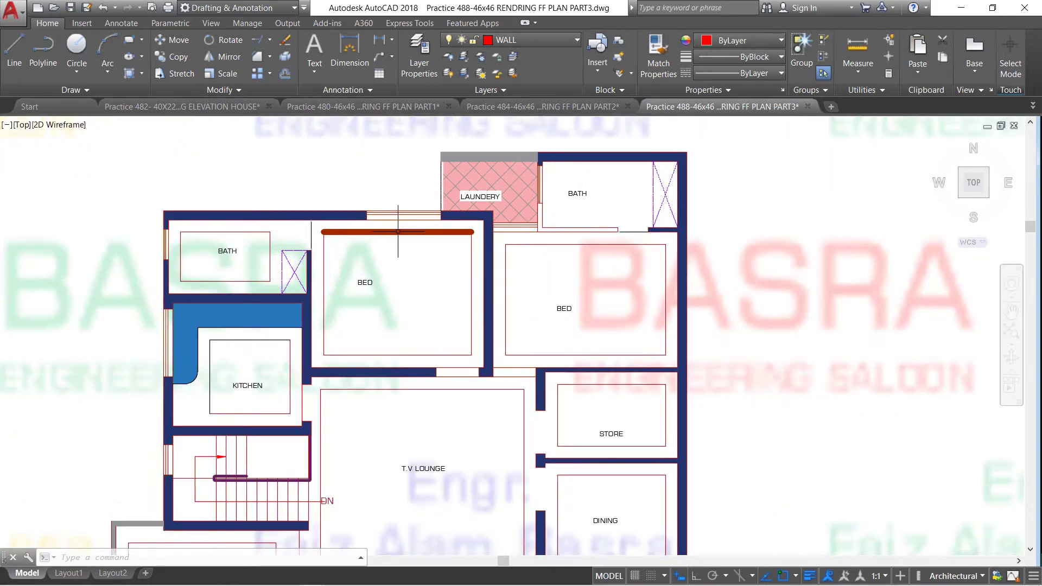
Reduce the BED room's top line from 1.00 mm to a 0.80 mm lineweight.
click(398, 231)
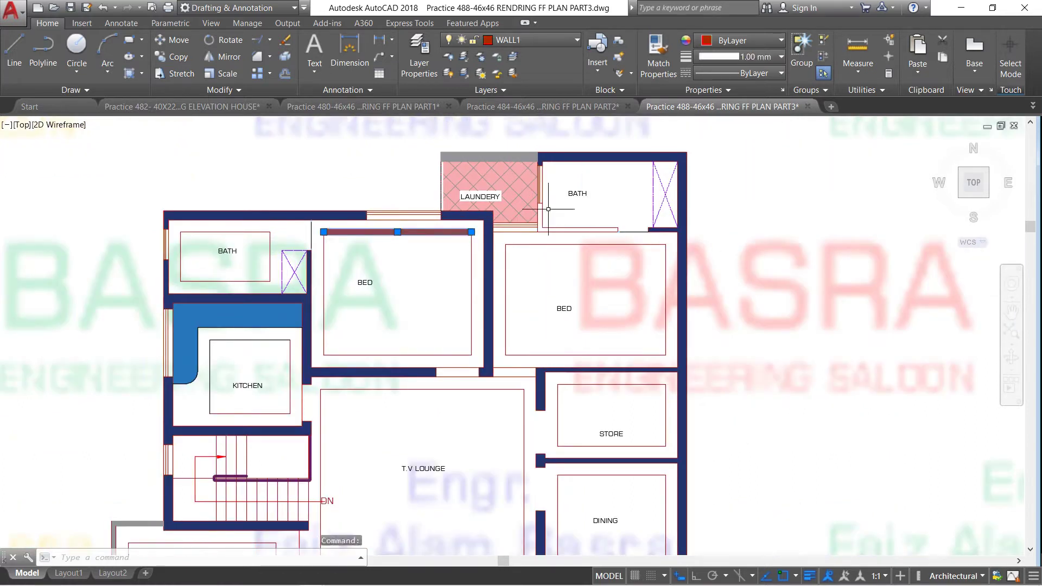
click(782, 57)
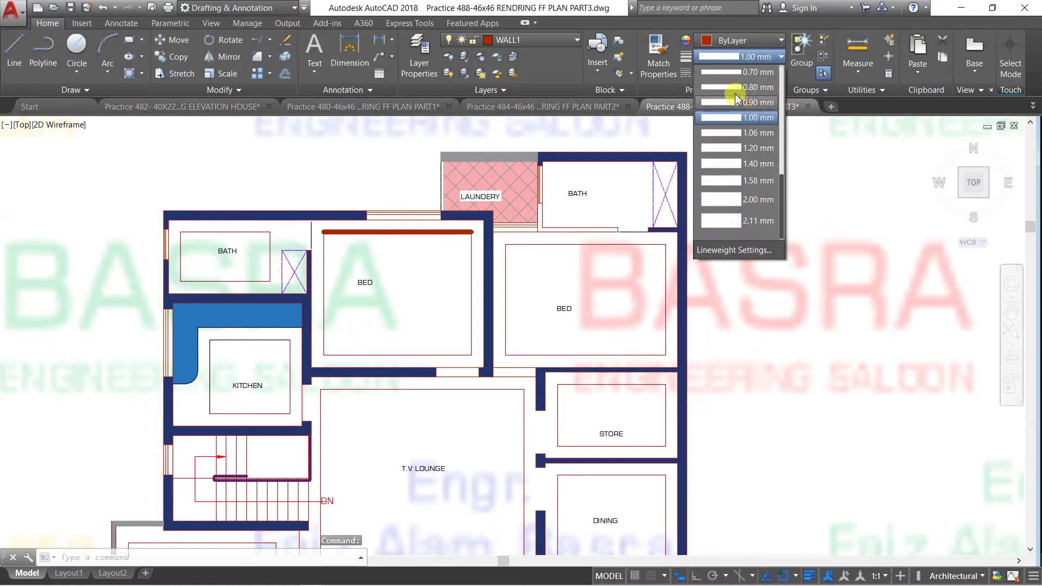
click(735, 91)
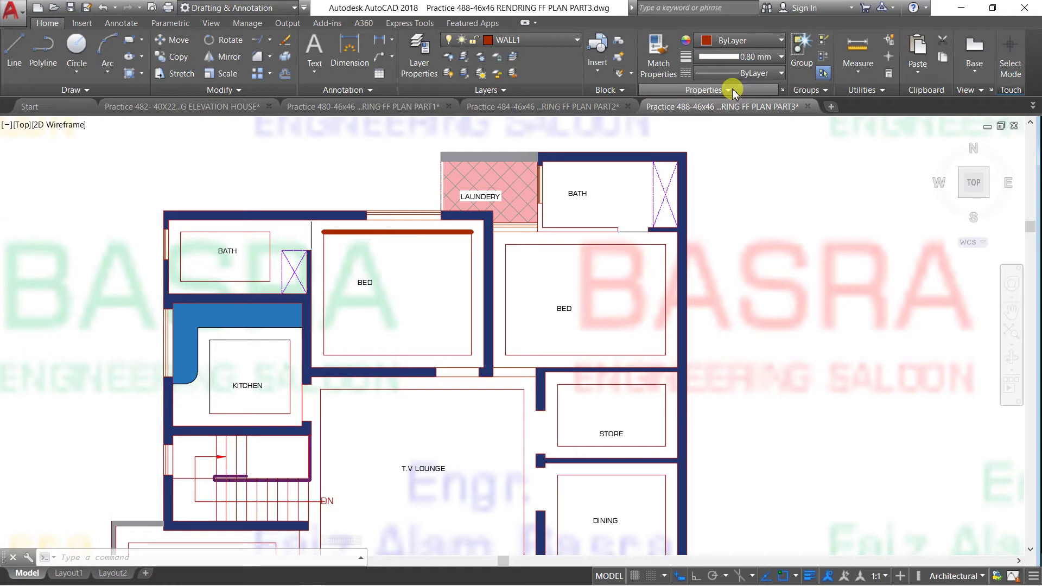
key(Escape)
scroll(352, 238, up, 4)
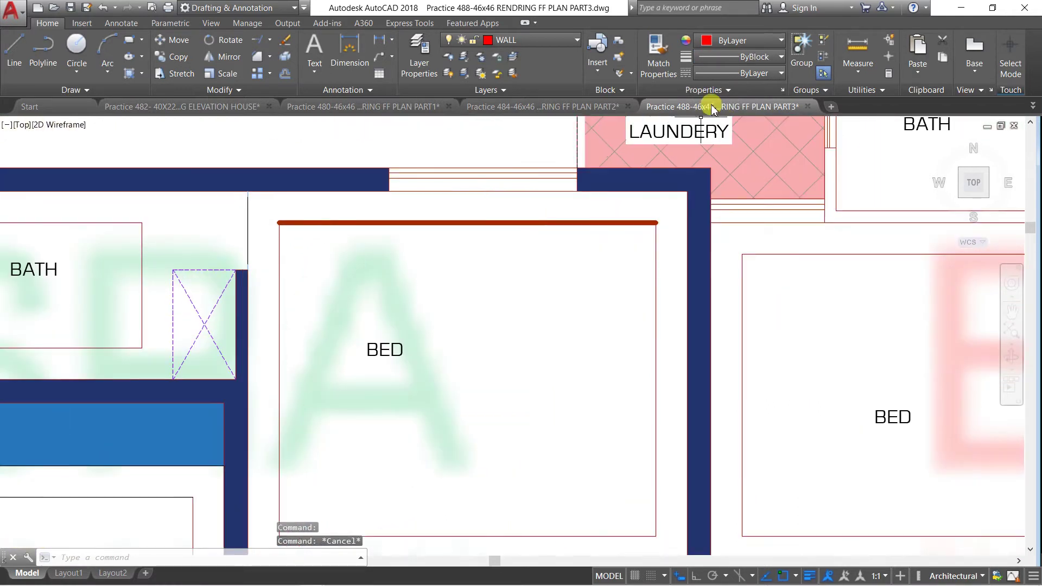
Match the thick red 0.80 mm wall style onto the BED room's right, left and bottom walls.
click(658, 54)
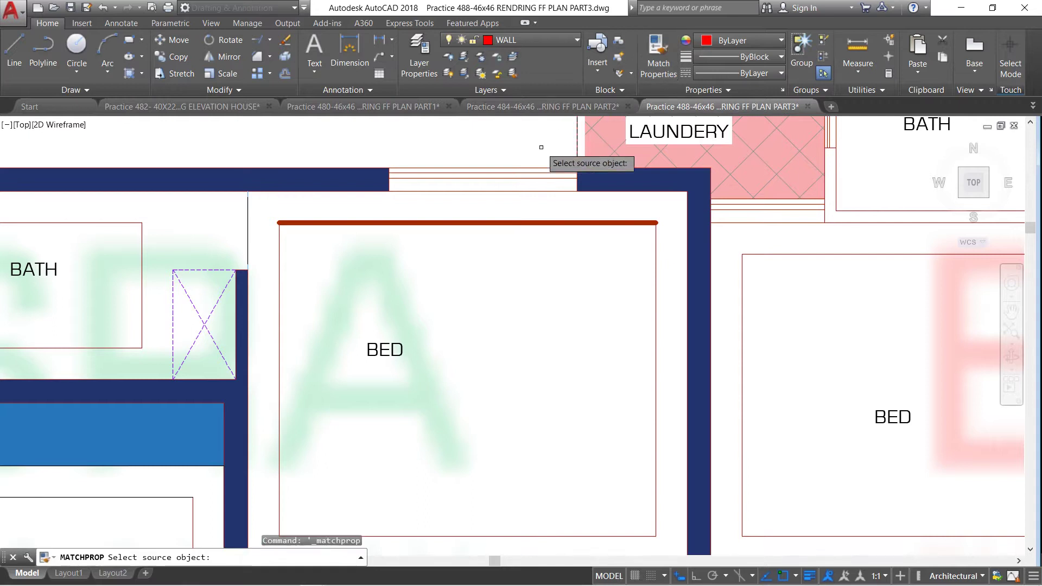
click(513, 219)
click(676, 298)
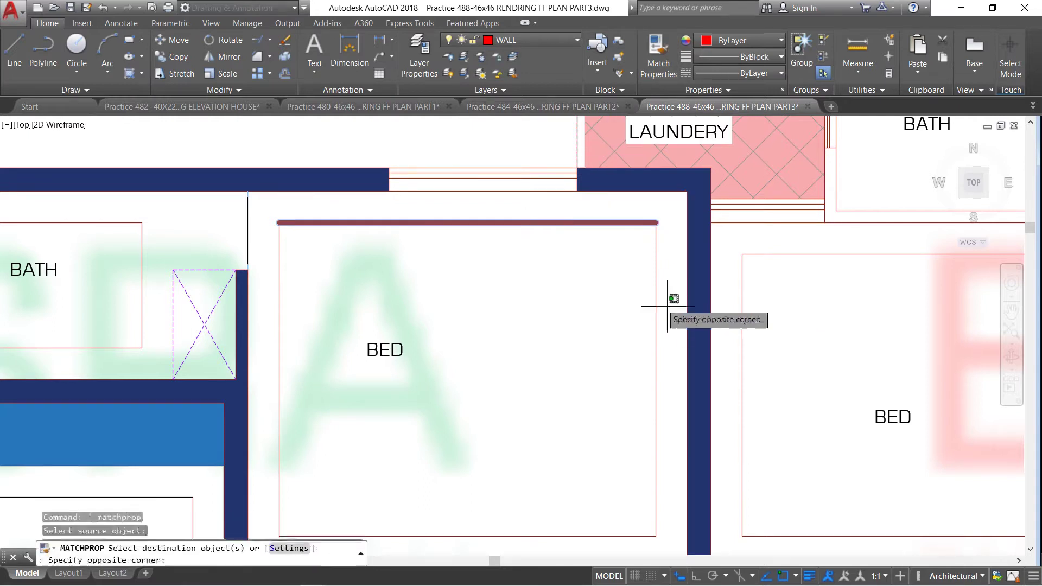
click(648, 307)
click(280, 449)
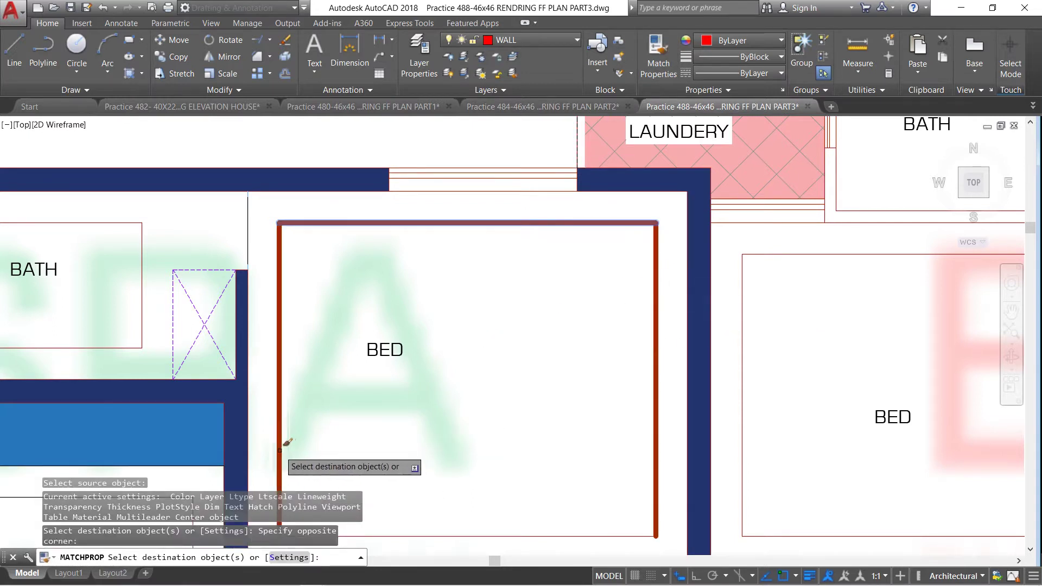
click(422, 536)
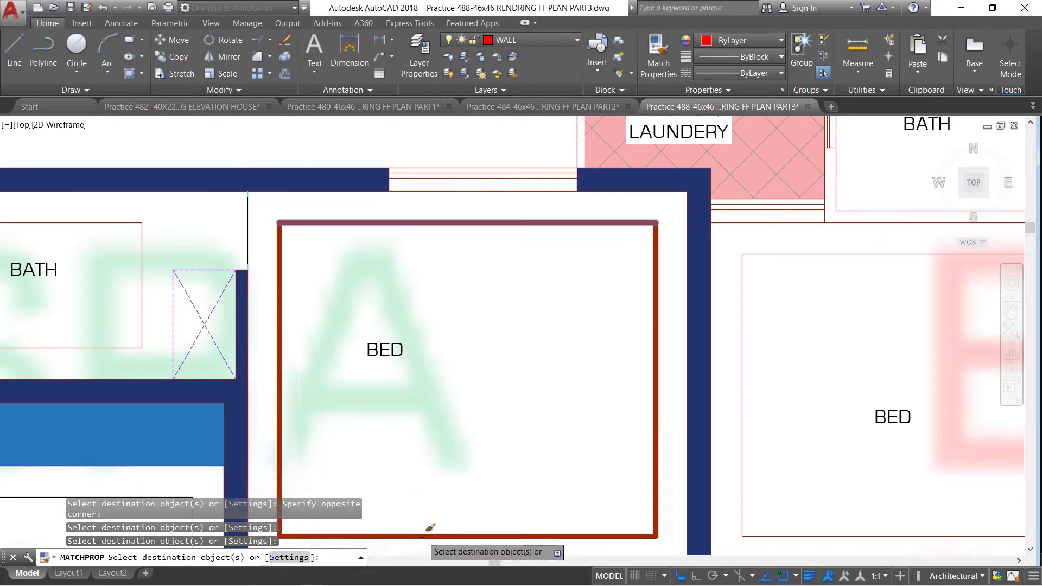
right_click(458, 410)
click(480, 416)
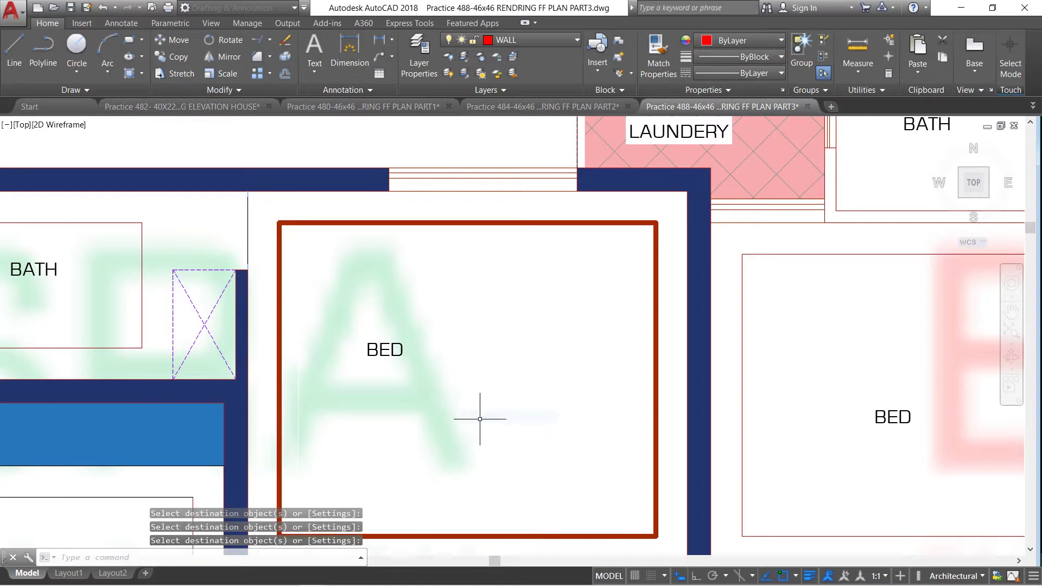
Thin the left BED room's top wall to a 0.70 mm lineweight.
scroll(478, 419, down, 5)
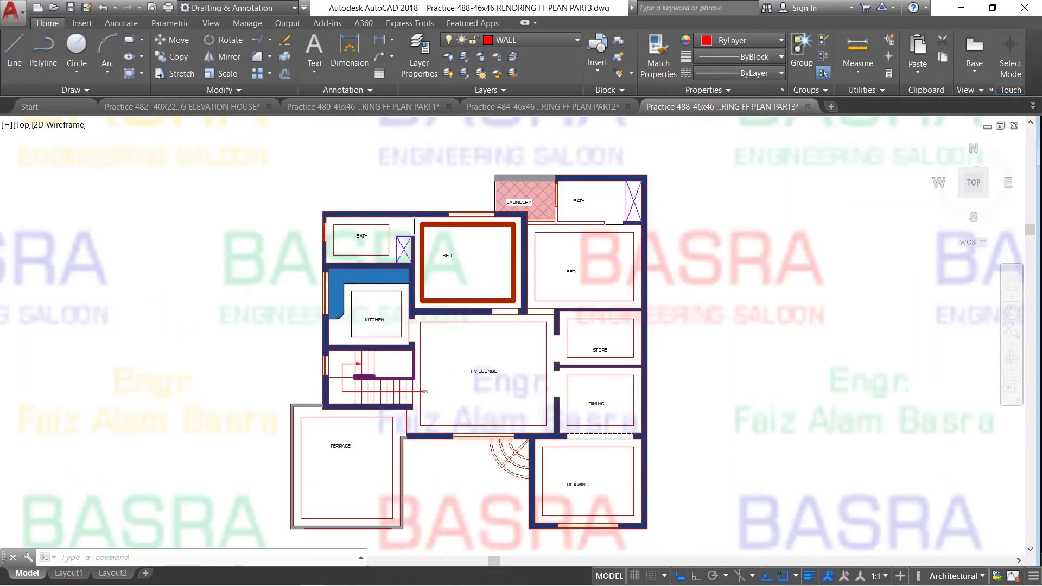
scroll(429, 257, up, 2)
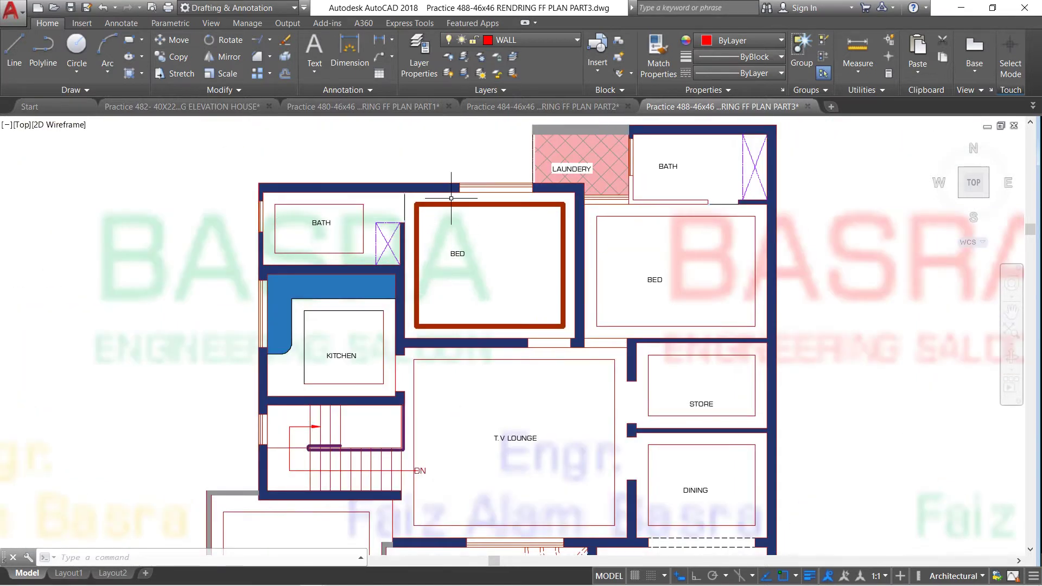
scroll(451, 198, up, 2)
scroll(441, 204, up, 3)
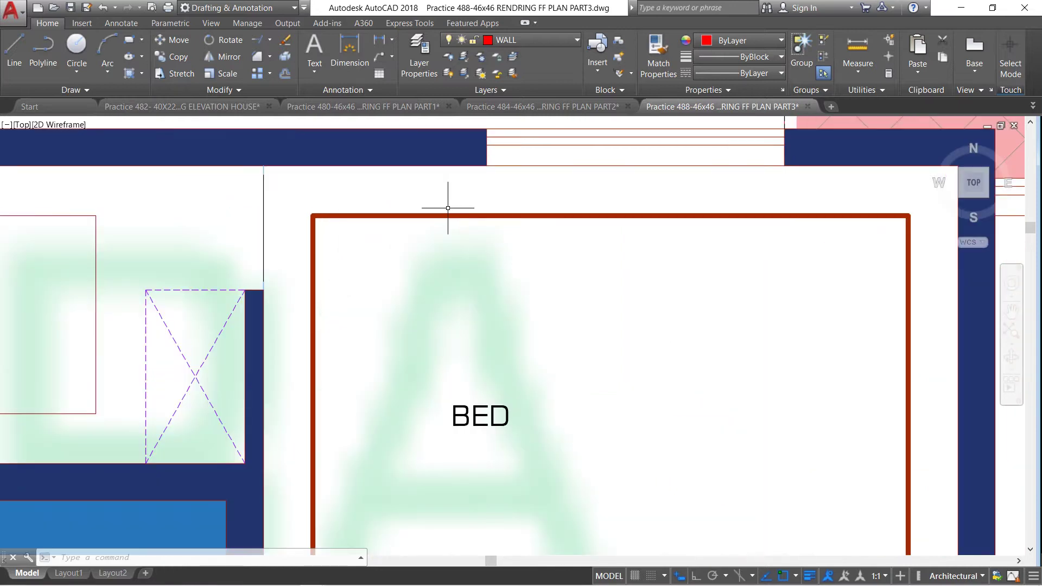
scroll(461, 217, down, 5)
scroll(482, 225, up, 2)
scroll(480, 223, up, 2)
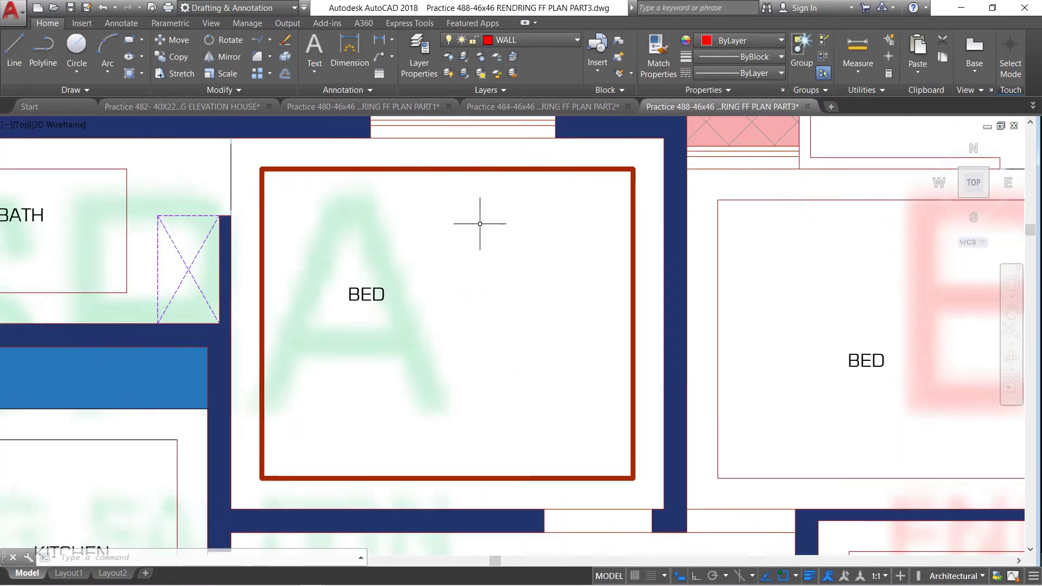
click(420, 170)
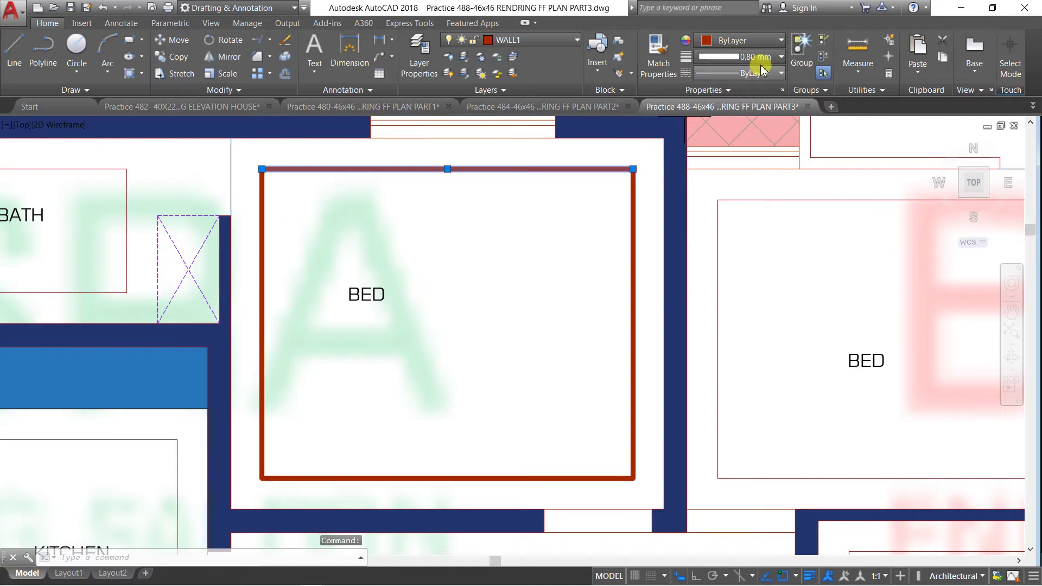
click(782, 58)
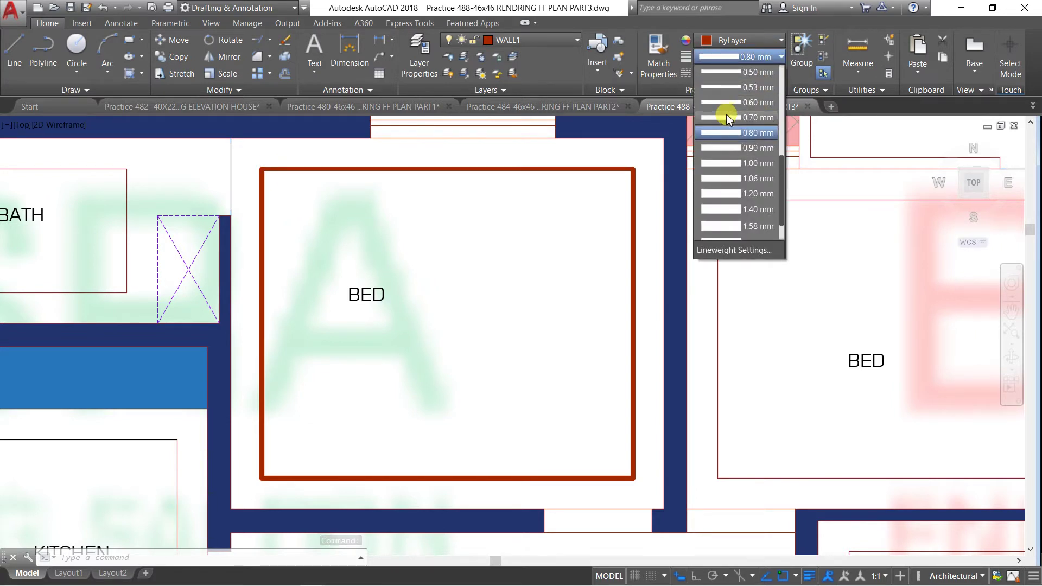
click(727, 118)
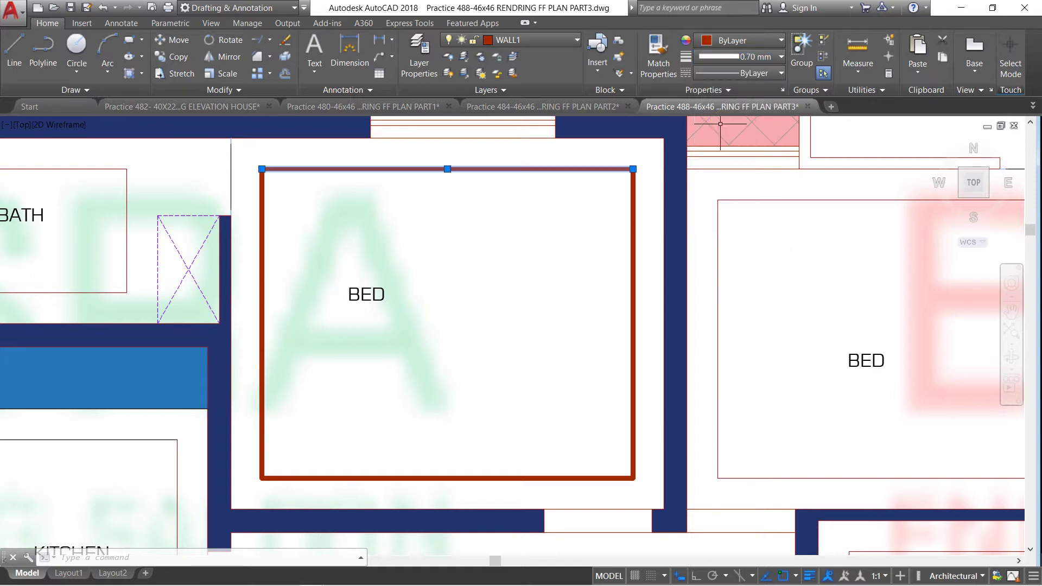
key(Escape)
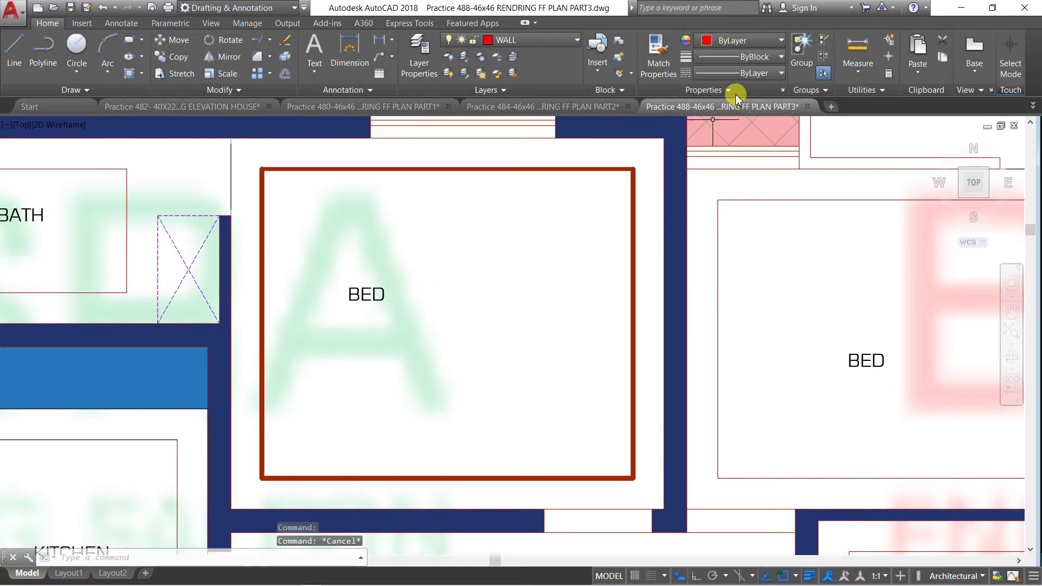
Match the BED wall style onto the bottom BED wall and all the right BED room walls.
click(656, 59)
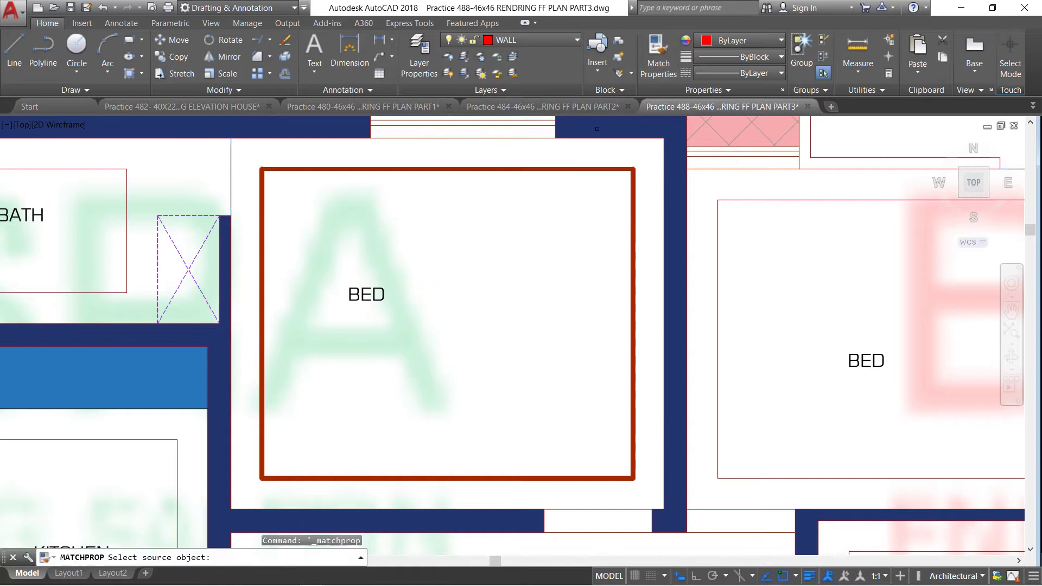
click(565, 169)
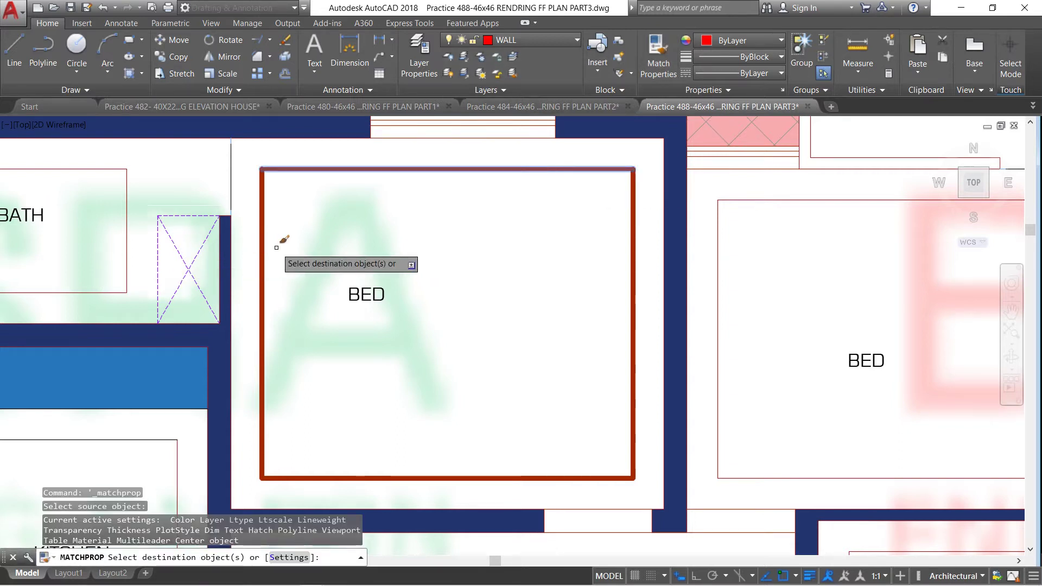
click(370, 476)
click(638, 466)
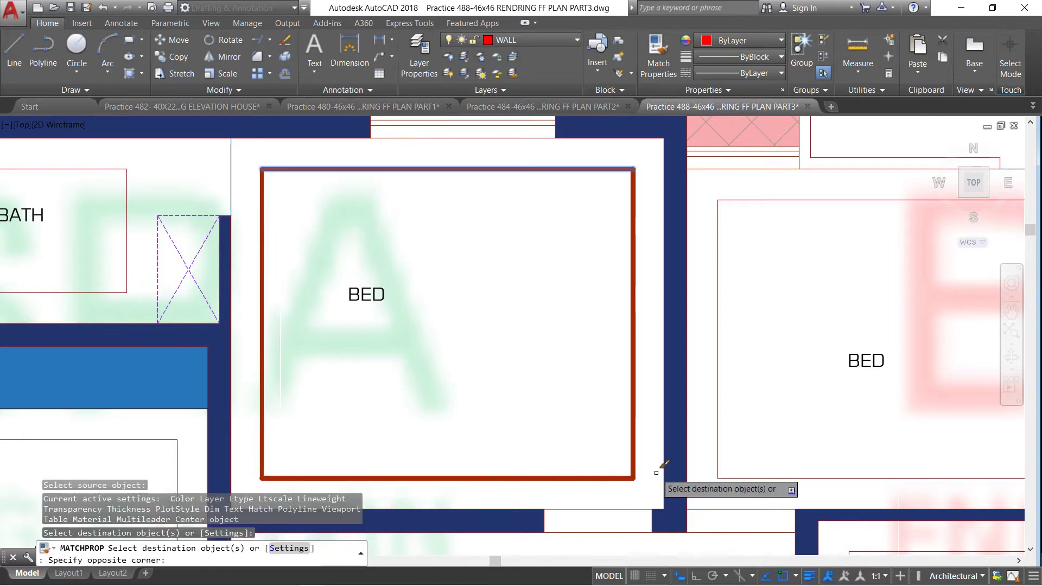
scroll(427, 303, down, 4)
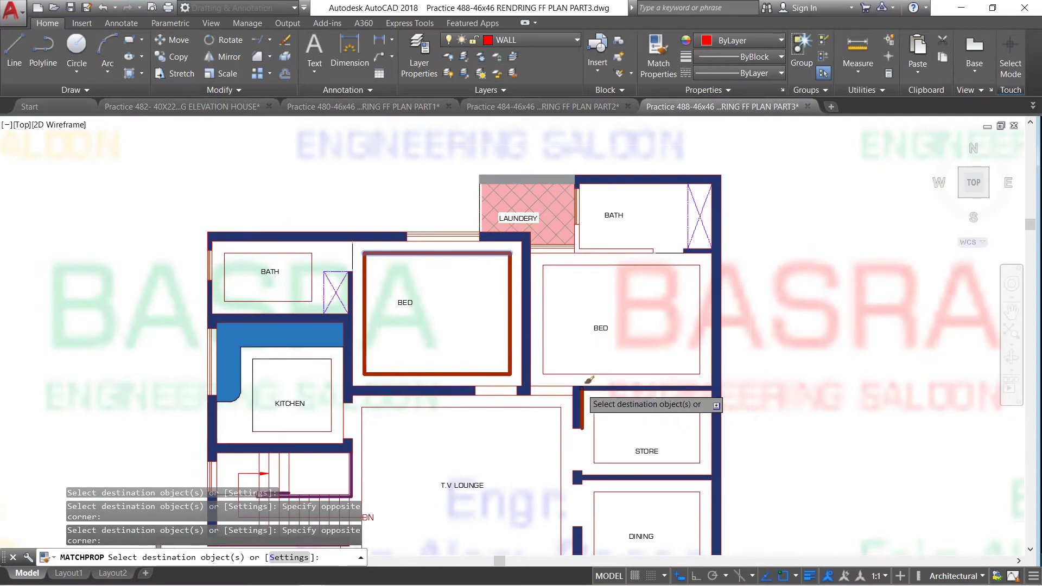
click(562, 379)
click(537, 348)
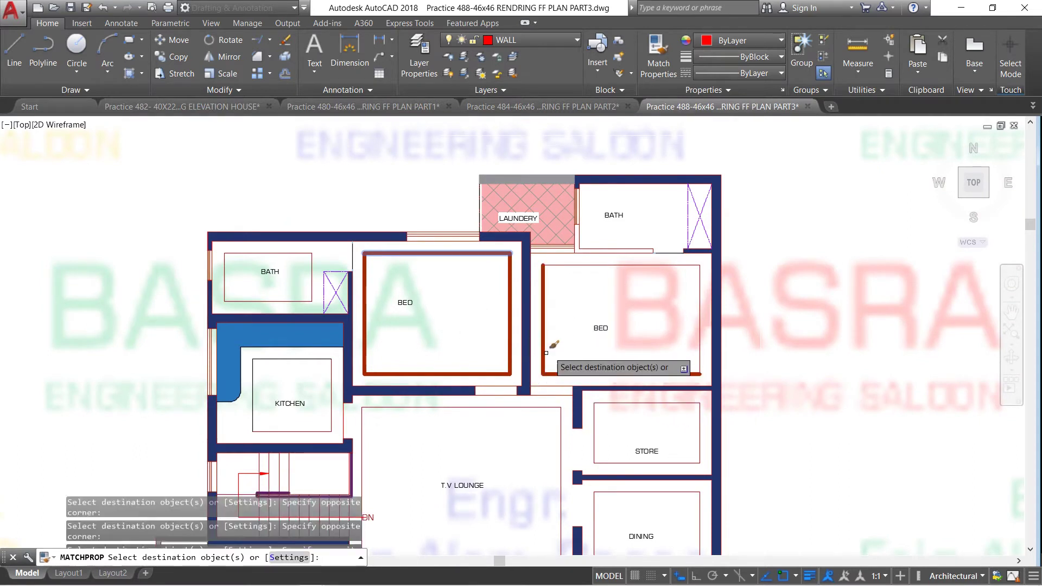
click(661, 265)
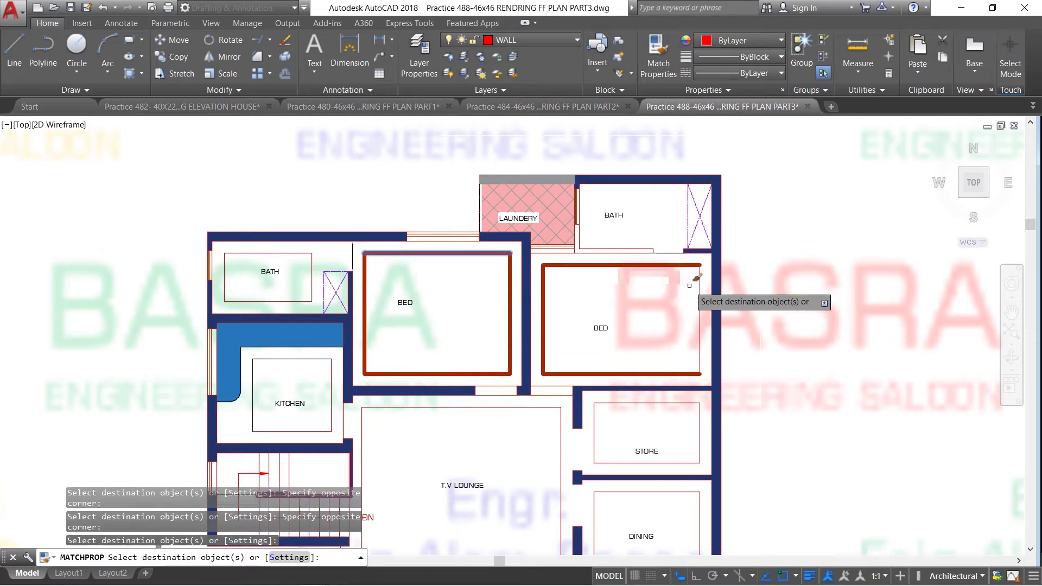
click(699, 293)
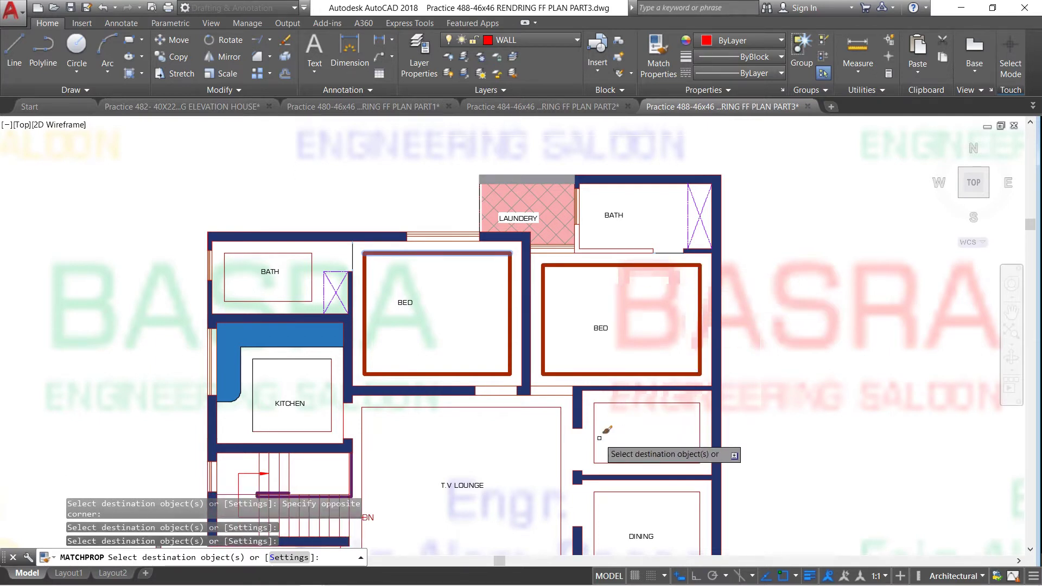
Restyle the STORE room walls and the T.V Lounge's top and right walls in thick red.
click(604, 461)
click(594, 437)
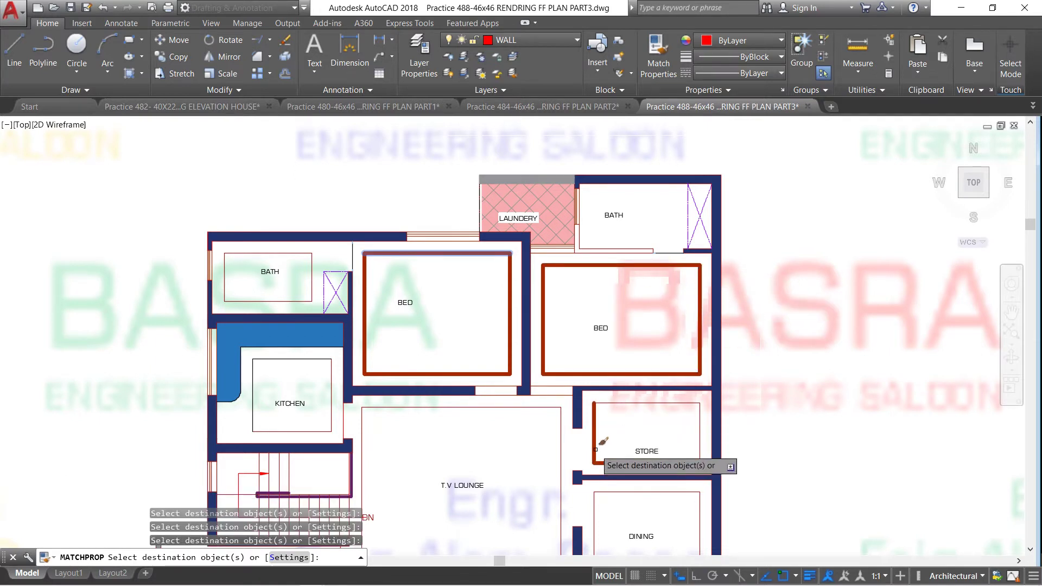
click(607, 404)
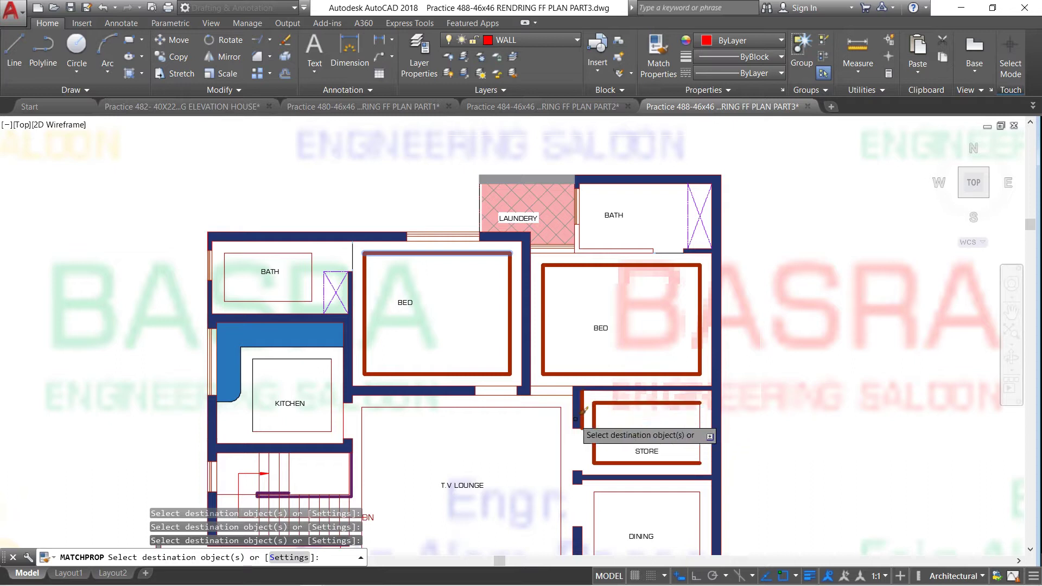
click(560, 423)
click(544, 407)
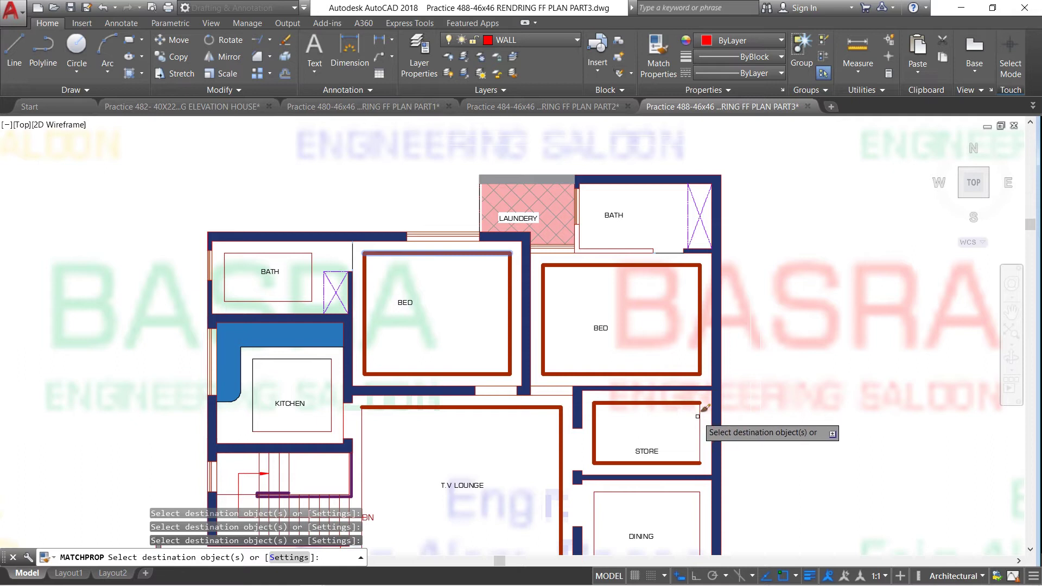
scroll(405, 258, down, 2)
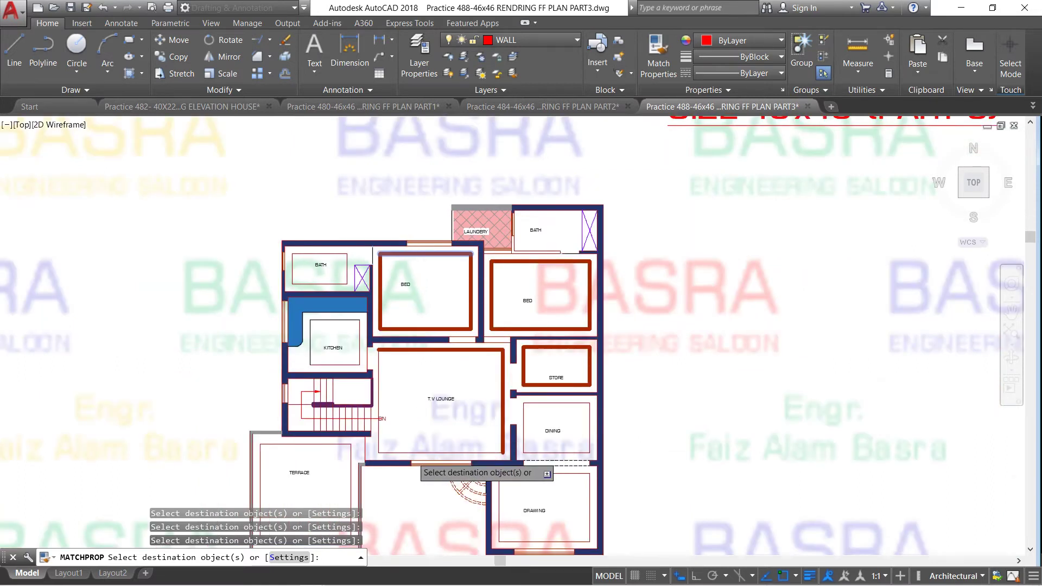
Extend the thick red style to the T.V Lounge's left and bottom walls and the DINING room.
scroll(397, 454, up, 4)
click(397, 453)
click(322, 437)
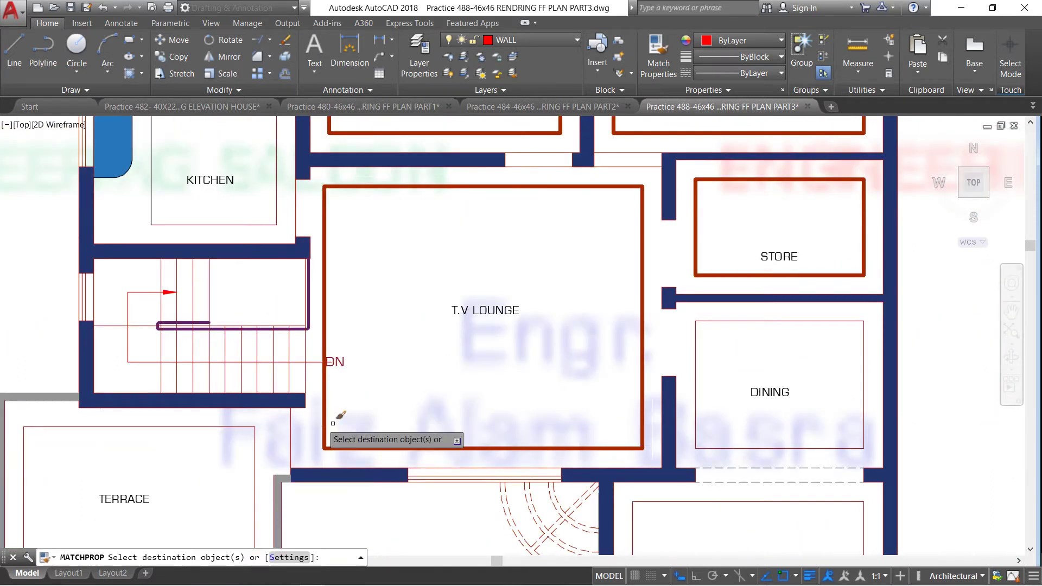
click(705, 320)
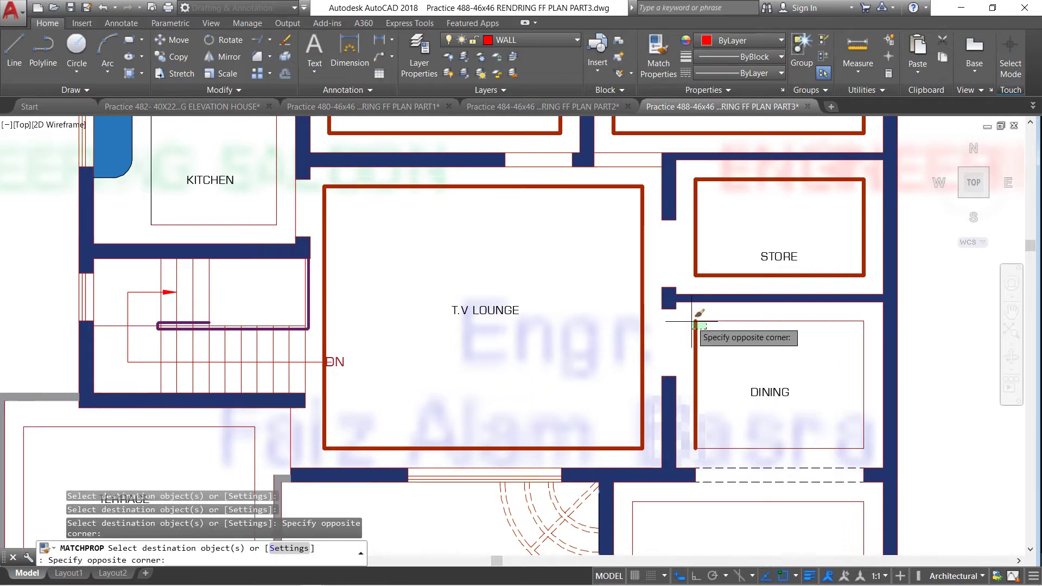
click(868, 455)
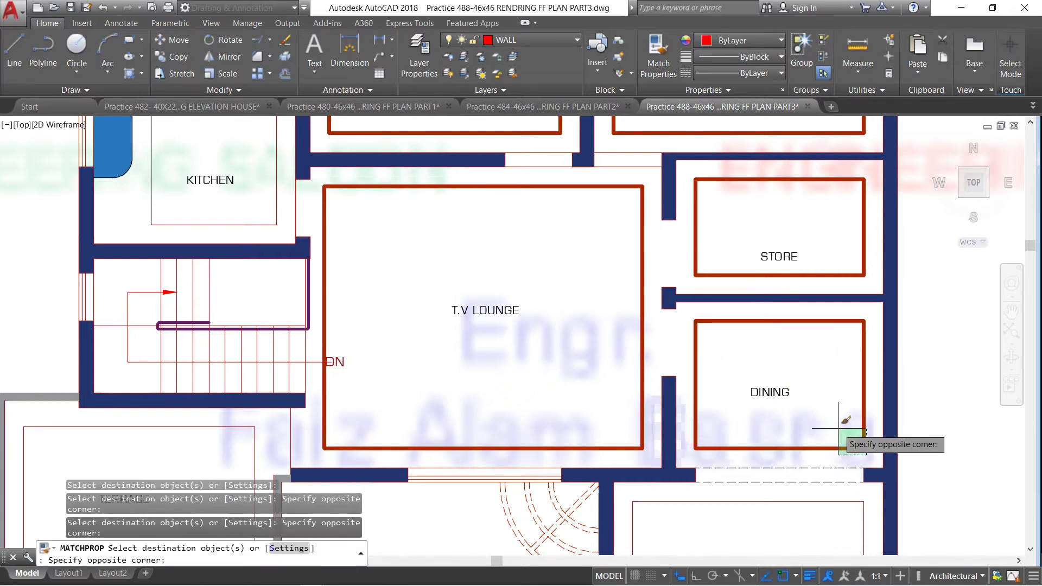
scroll(493, 255, down, 2)
scroll(496, 258, down, 3)
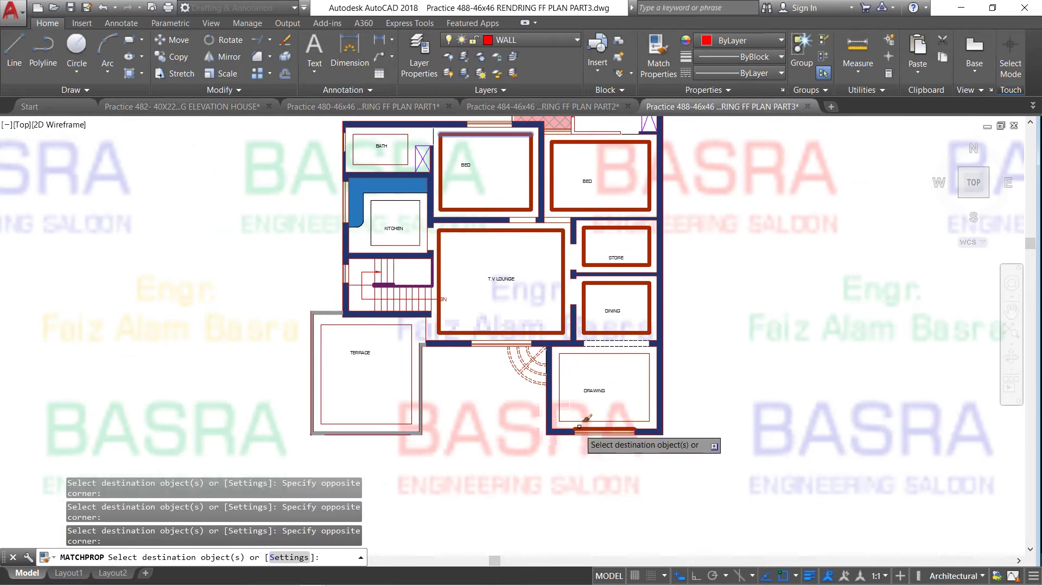
scroll(573, 426, up, 4)
Apply the thick red wall style to the DRAWING room outline.
click(551, 425)
click(531, 411)
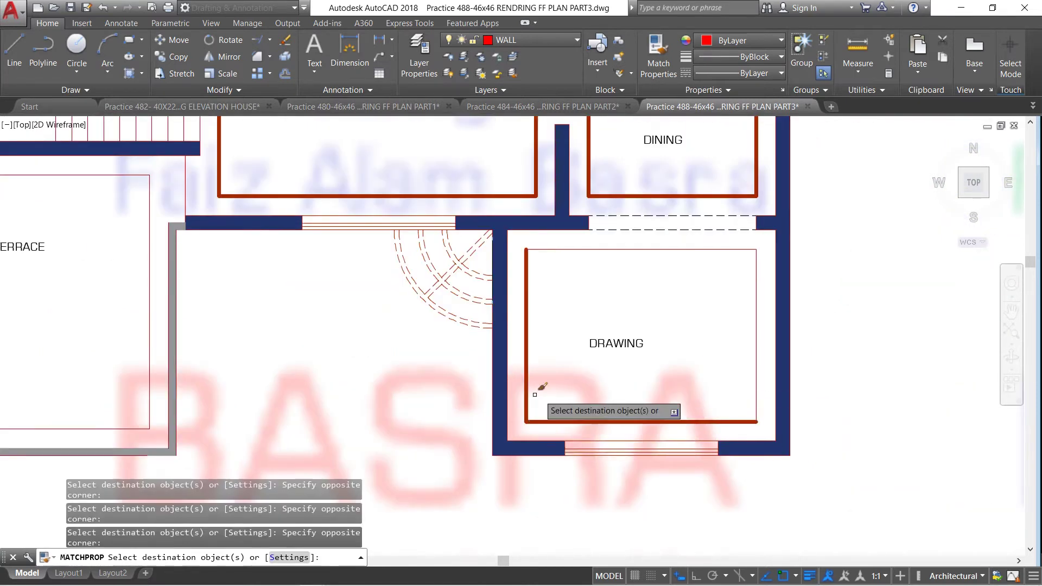
click(752, 242)
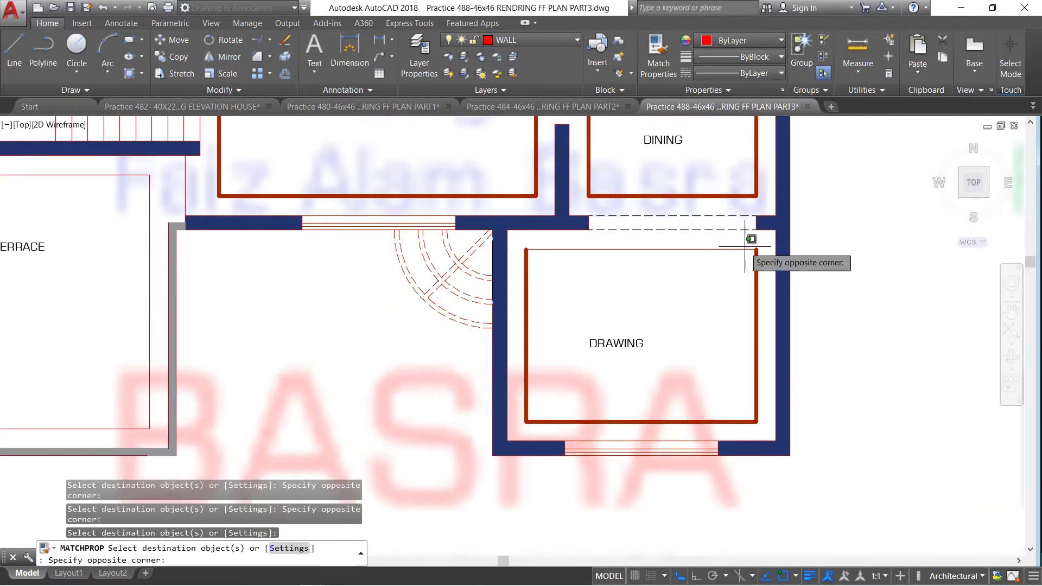
click(737, 268)
click(725, 258)
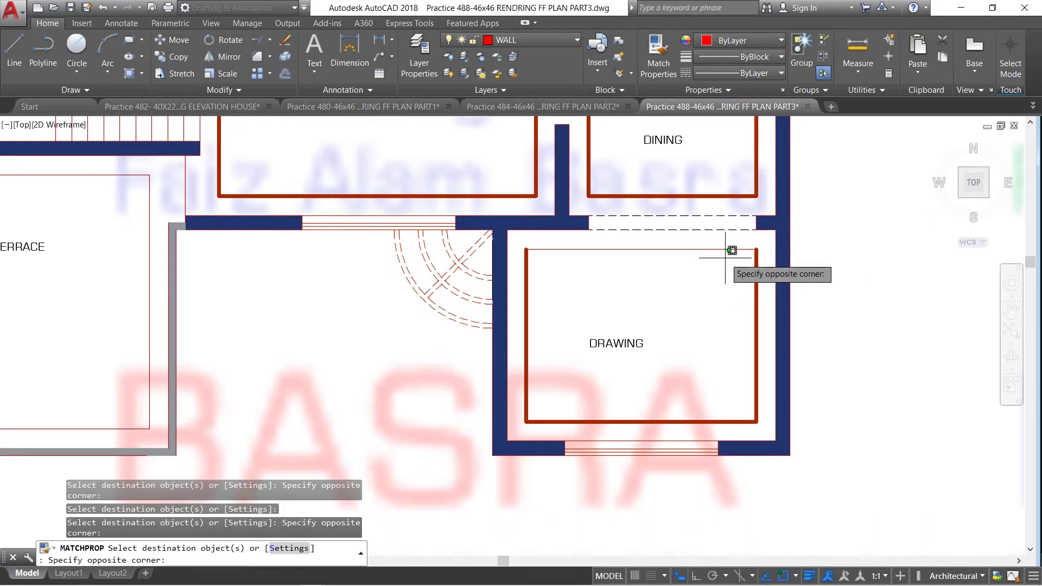
click(725, 239)
scroll(771, 353, down, 4)
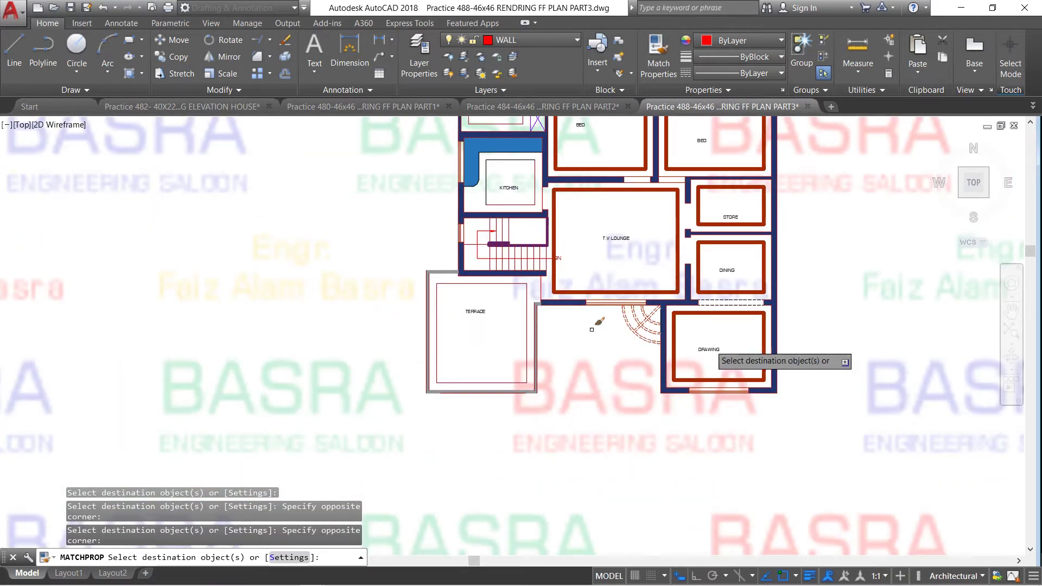
scroll(468, 291, up, 4)
Window-select the terrace's inner rectangle so it becomes a thick red outline.
click(432, 298)
click(388, 267)
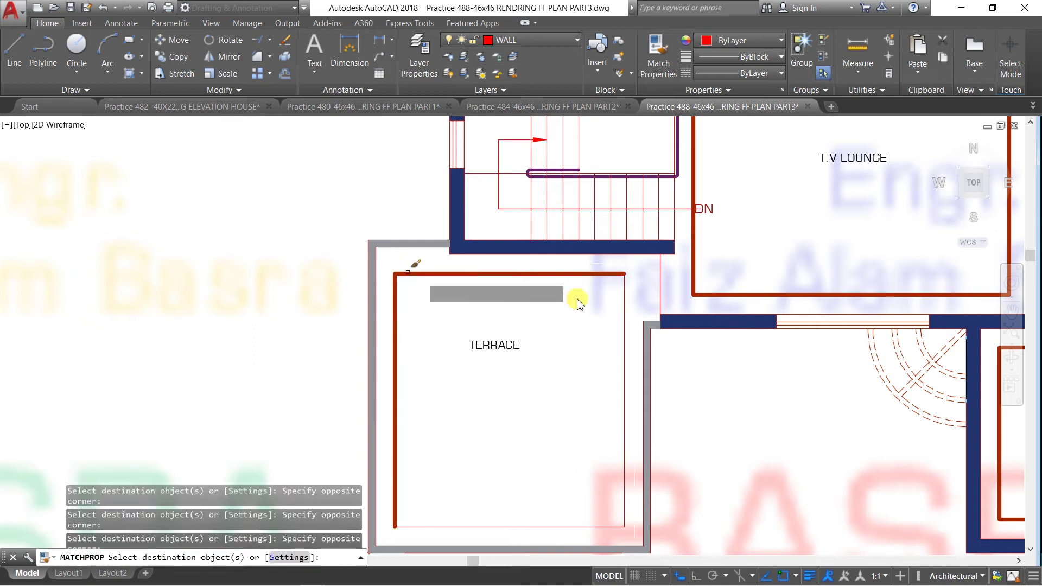
click(632, 522)
click(518, 444)
scroll(387, 364, down, 3)
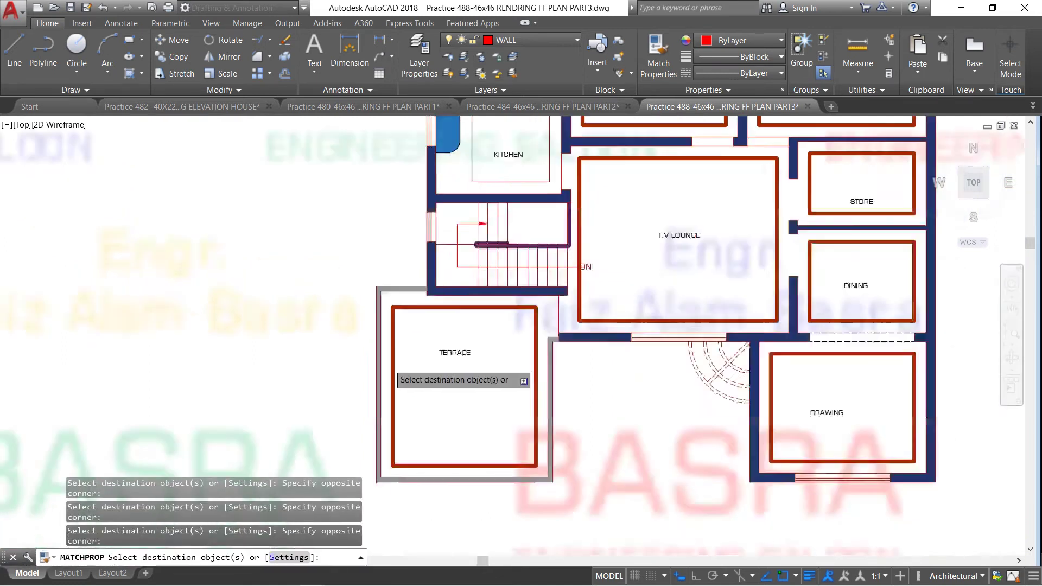
scroll(383, 361, down, 2)
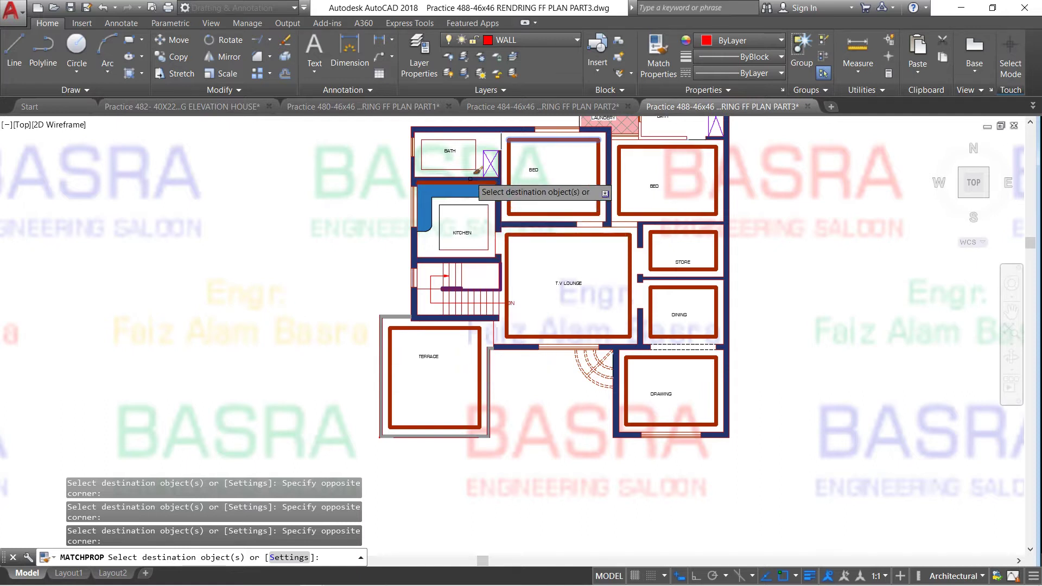
Window-select the KITCHEN outline to give it the thick red style.
scroll(512, 187, up, 2)
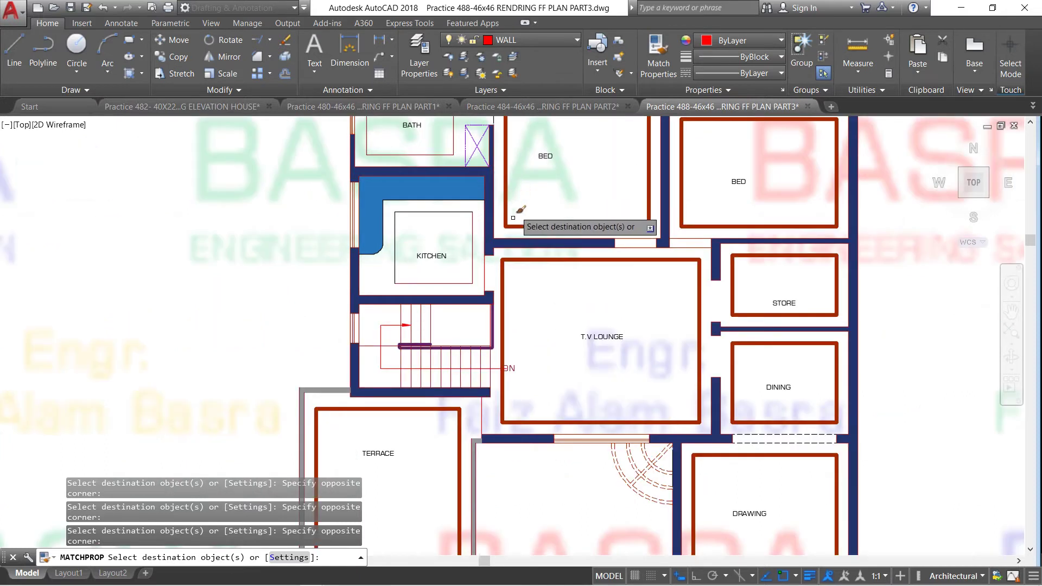
scroll(480, 269, up, 2)
click(478, 298)
click(456, 282)
click(361, 182)
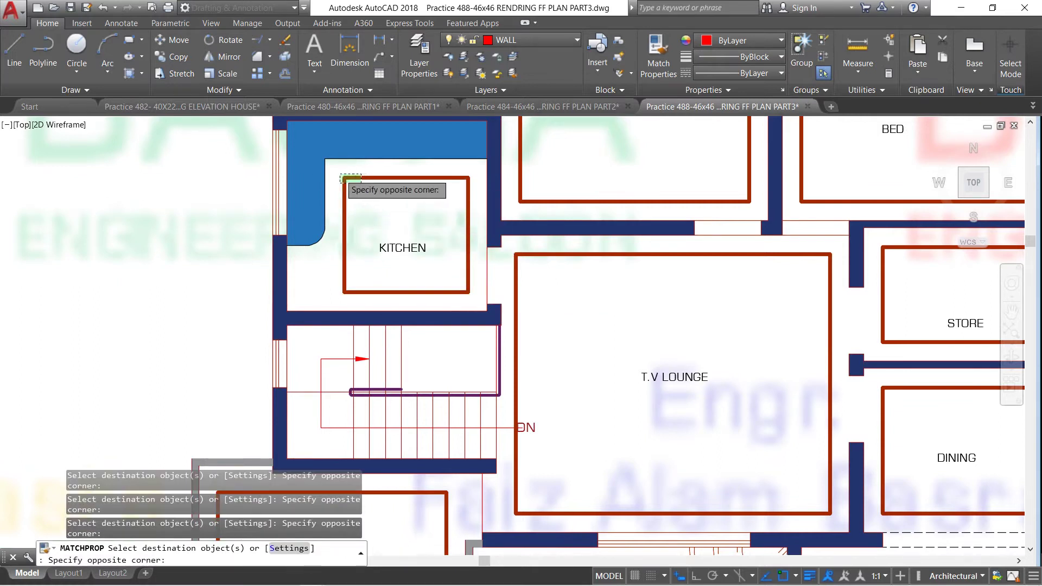
click(357, 205)
scroll(379, 266, down, 4)
scroll(435, 227, up, 4)
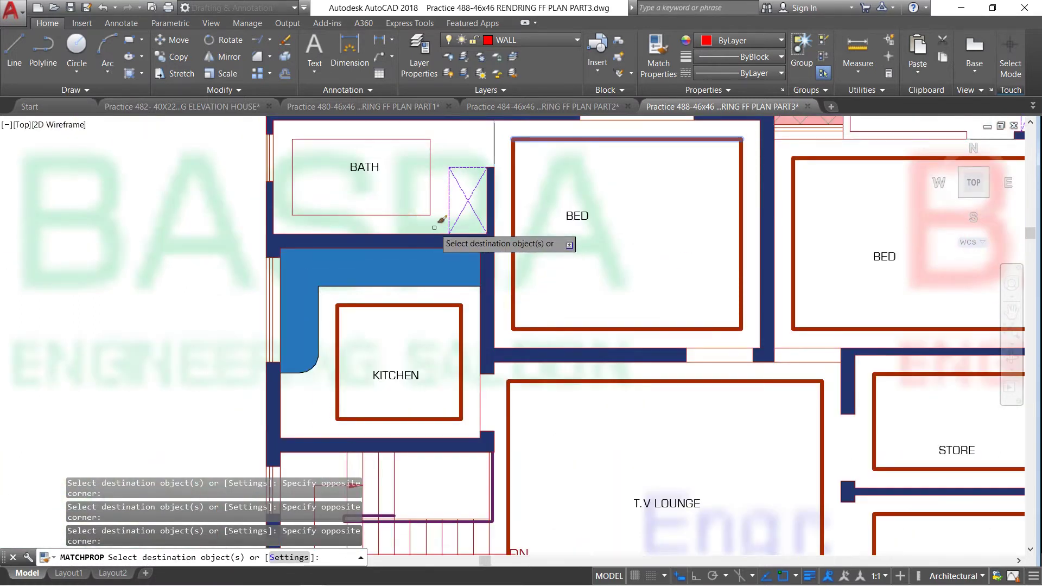
Restyle the BATH outline in thick red and end property matching.
click(437, 216)
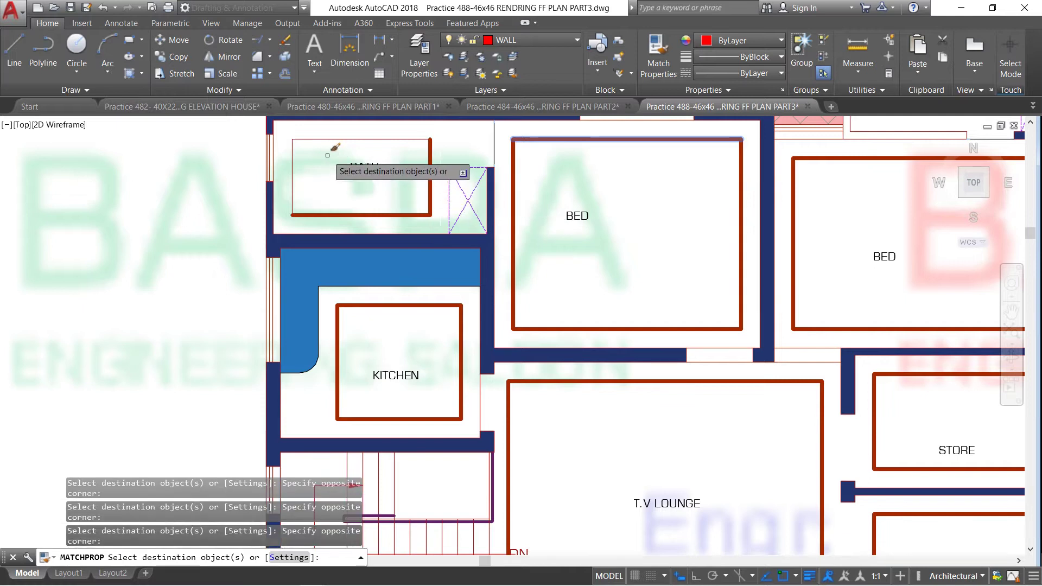
click(332, 147)
click(292, 134)
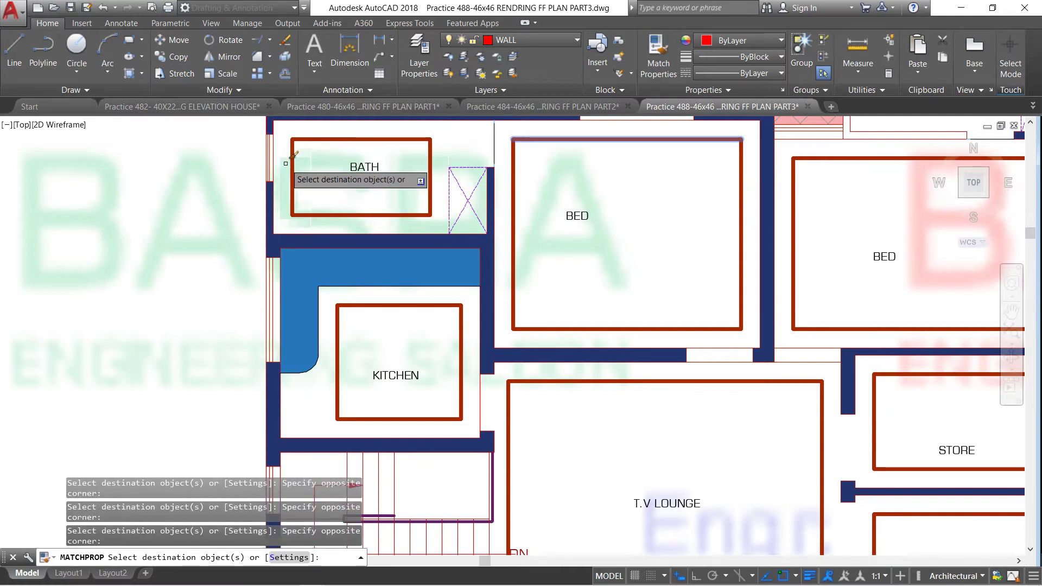
scroll(286, 163, down, 4)
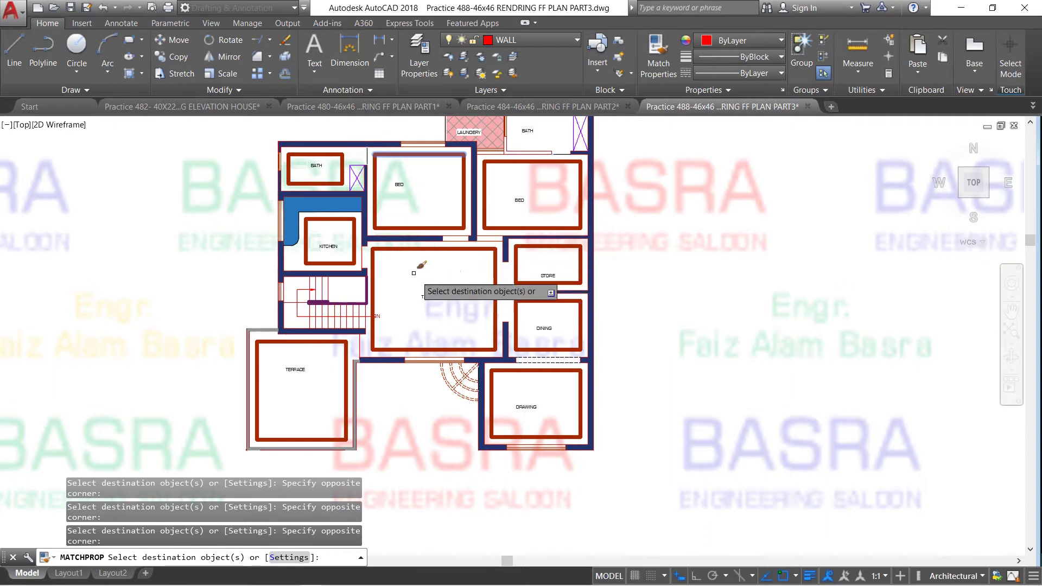
scroll(412, 271, up, 2)
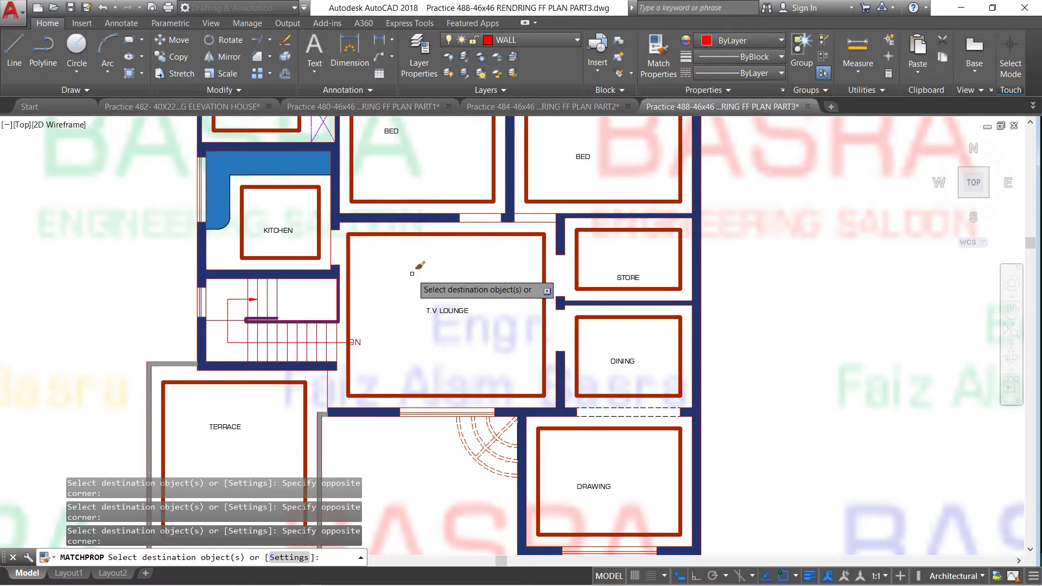
key(Escape)
scroll(407, 275, down, 4)
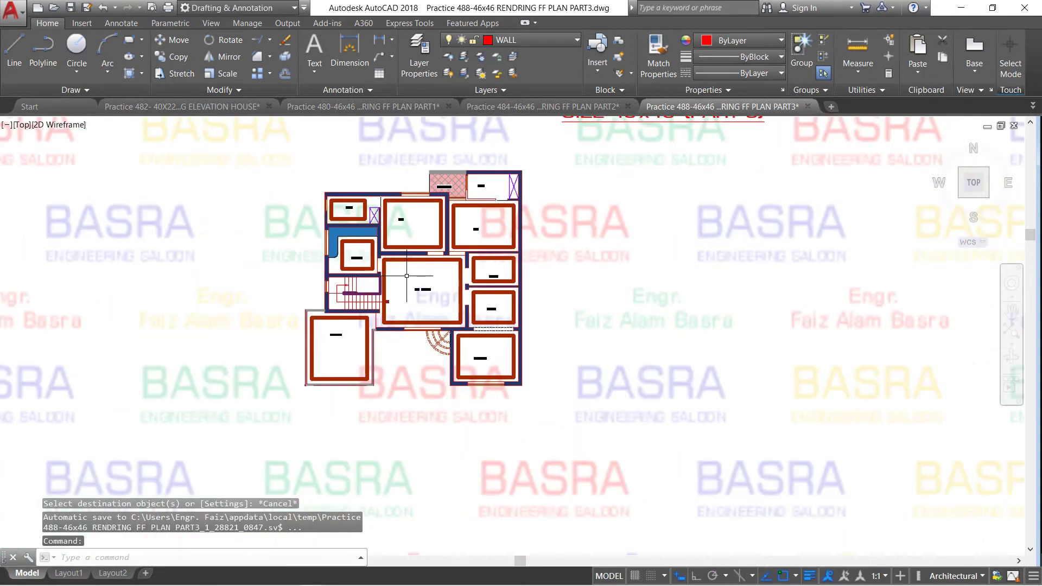
scroll(613, 212, up, 2)
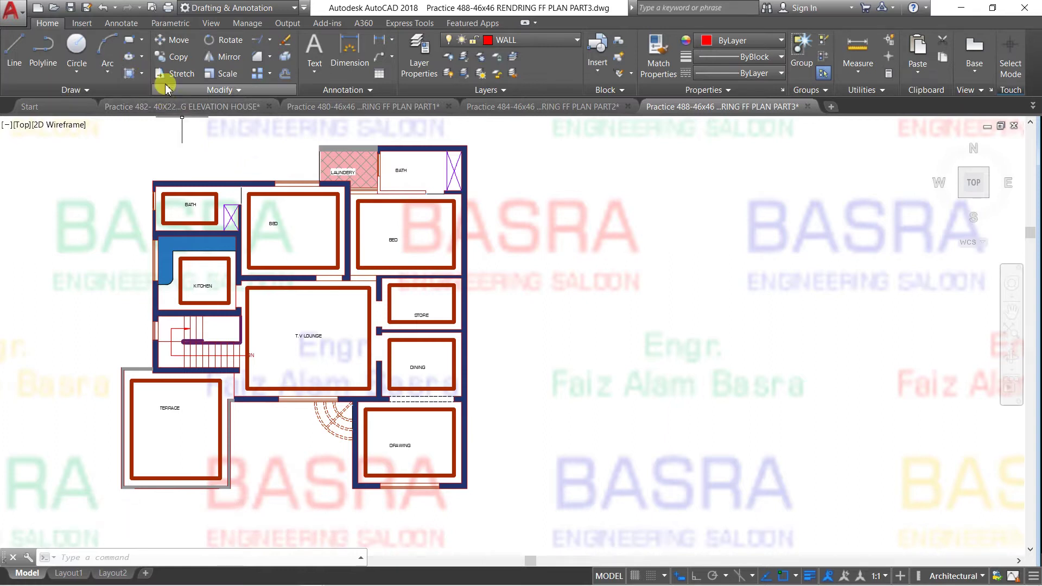
click(173, 62)
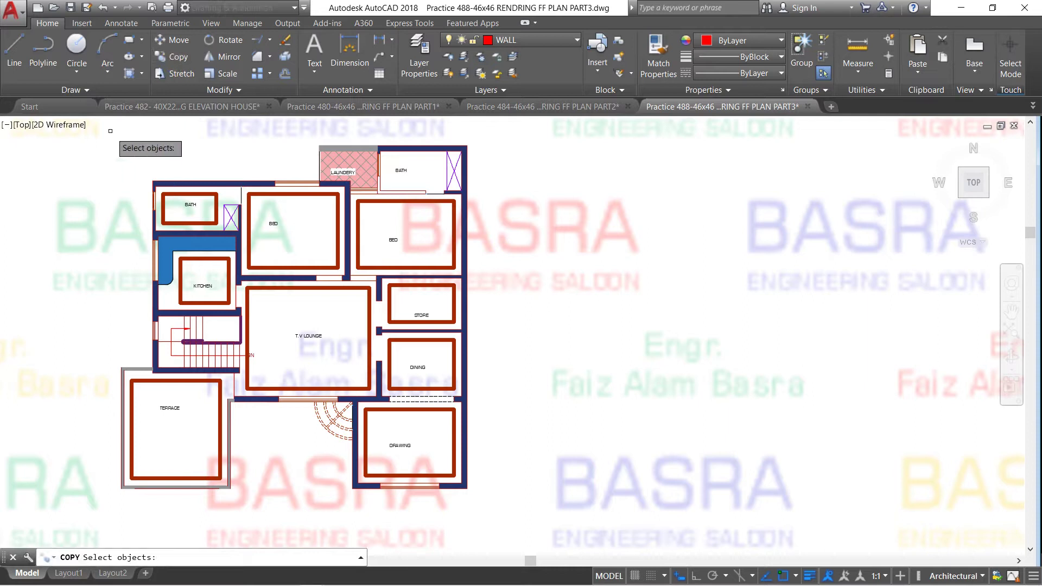
click(94, 125)
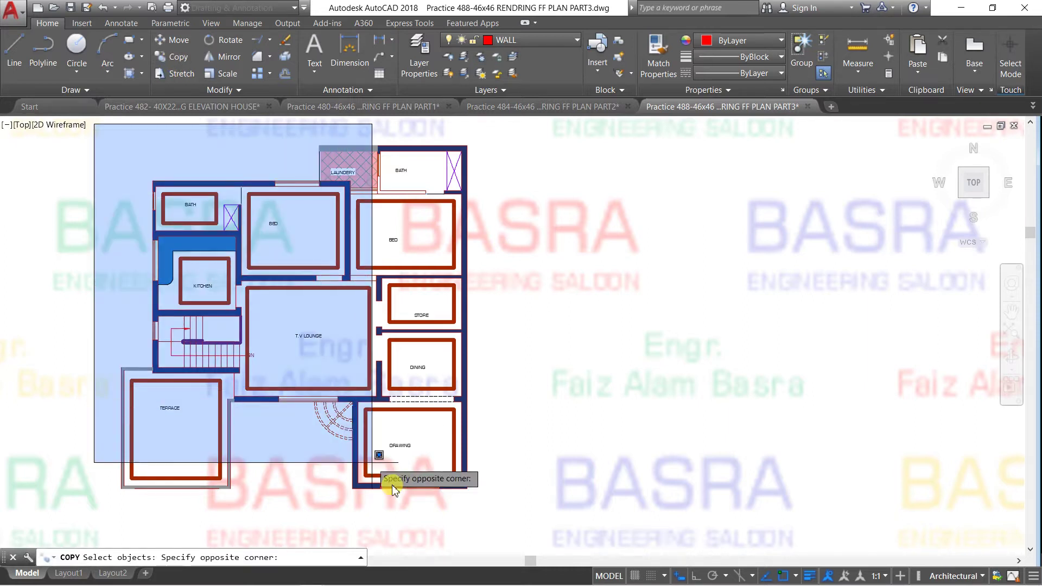
click(492, 533)
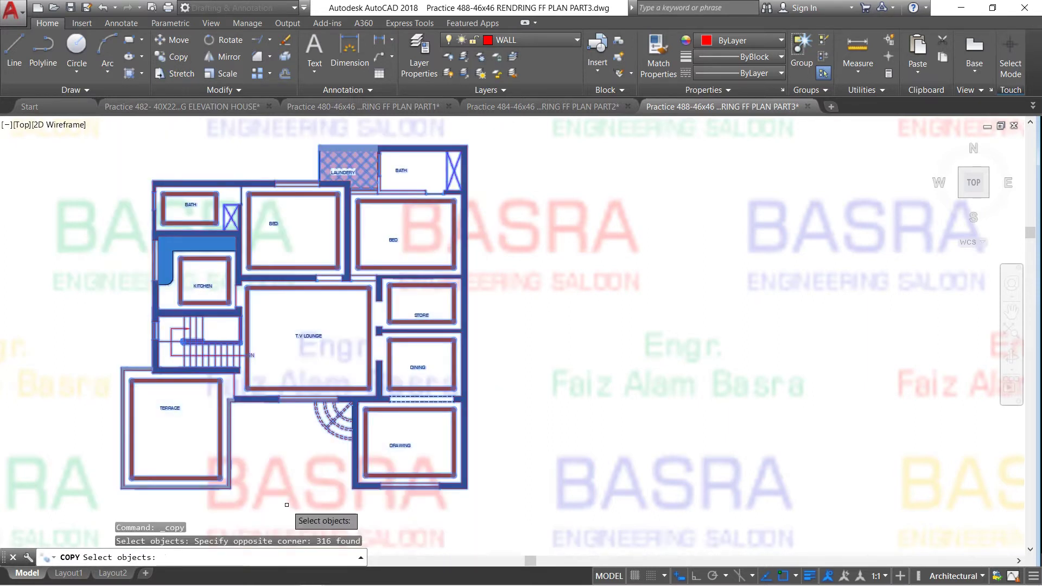
key(Return)
click(272, 484)
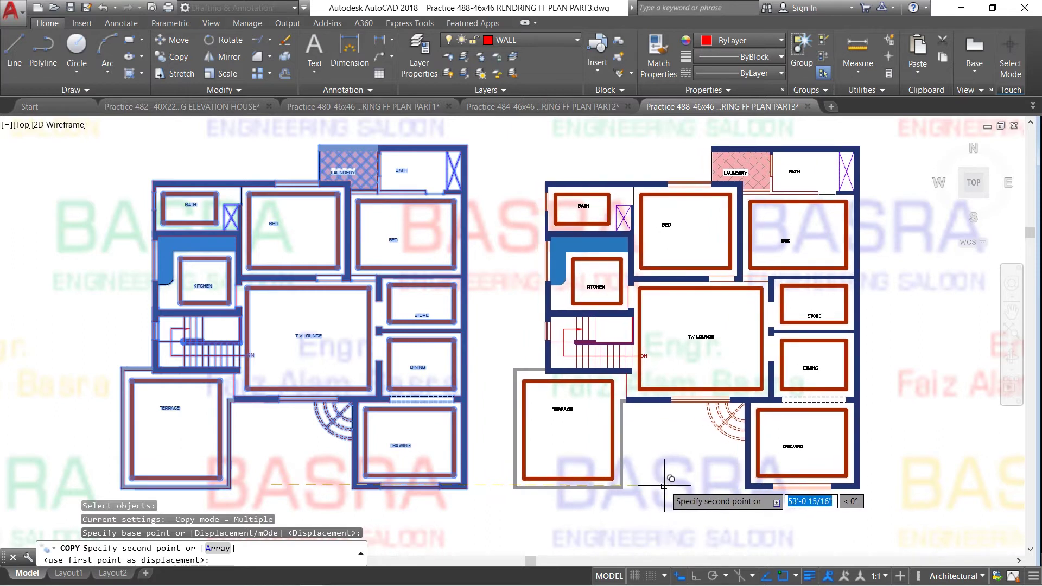
key(Escape)
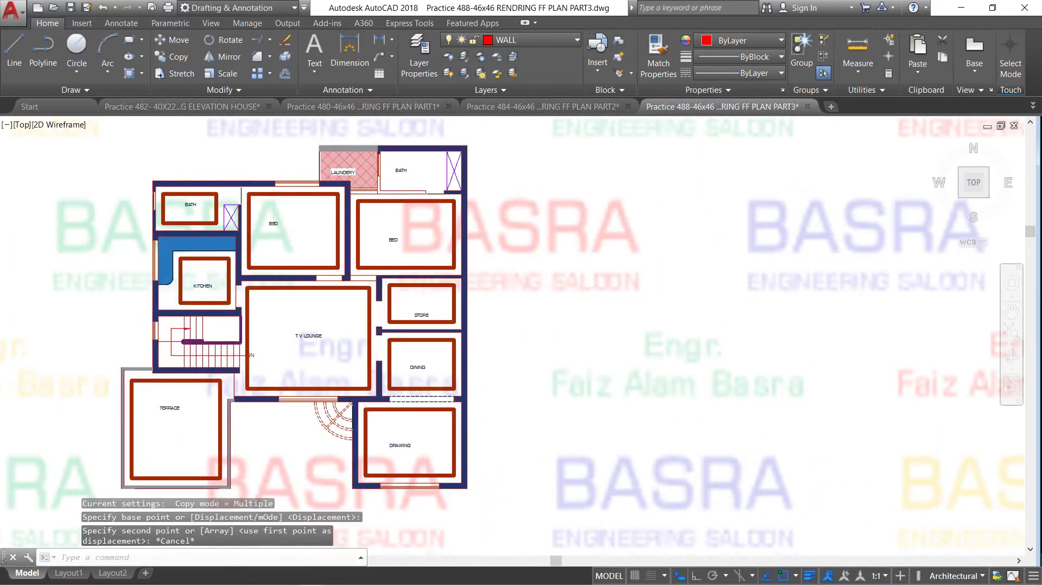
scroll(336, 226, down, 2)
scroll(268, 314, up, 2)
scroll(228, 329, up, 2)
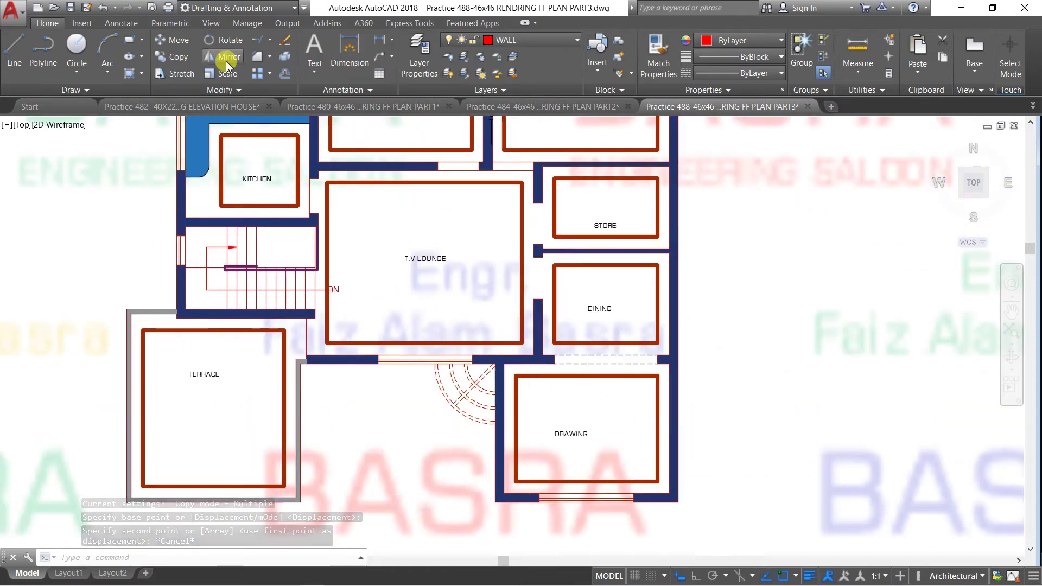
Fill the wall bands around the terrace, lounge, drawing room and top bedrooms with red hatch.
click(127, 73)
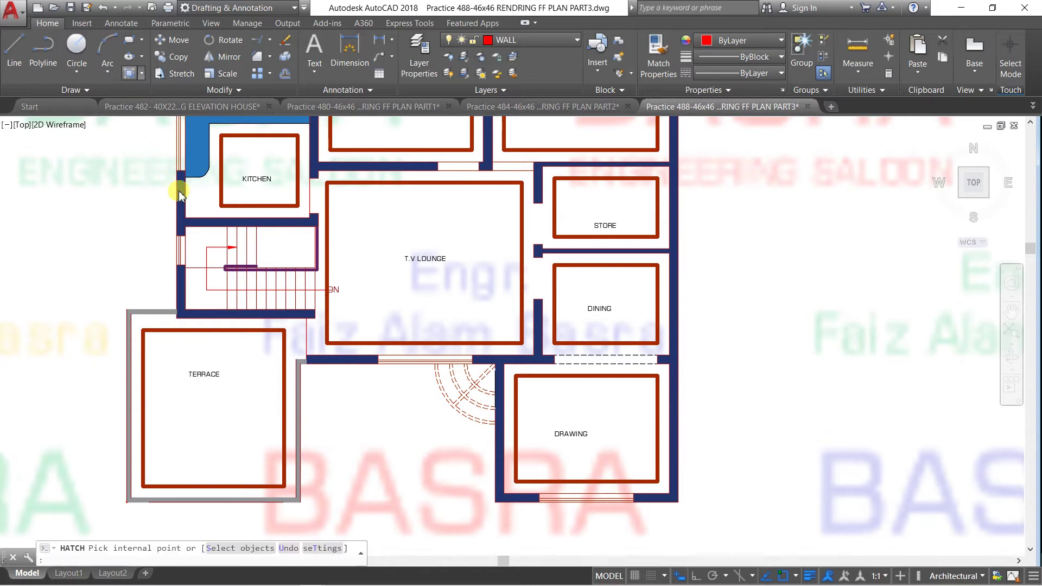
click(206, 324)
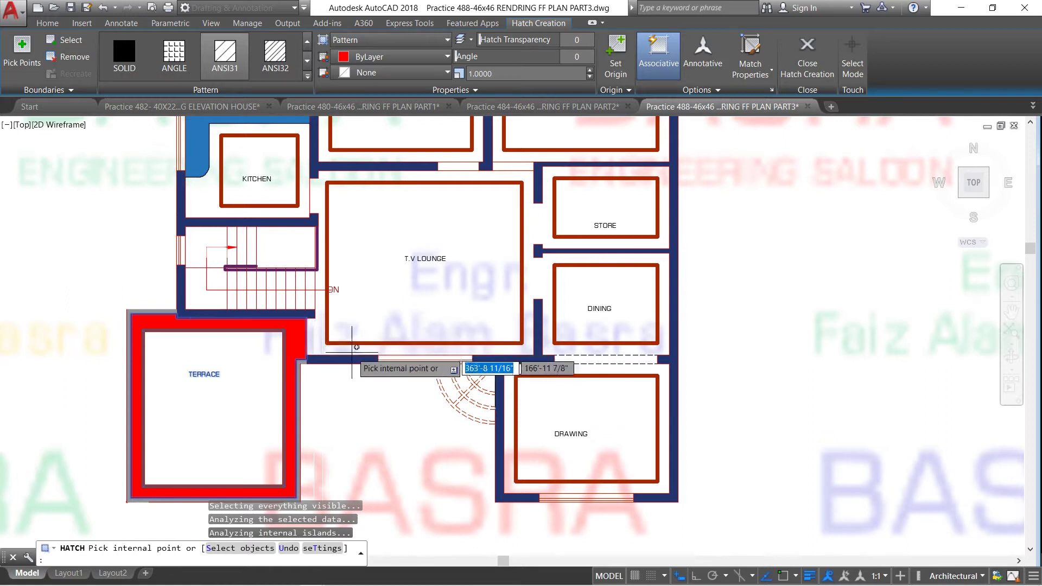
key(Return)
click(342, 347)
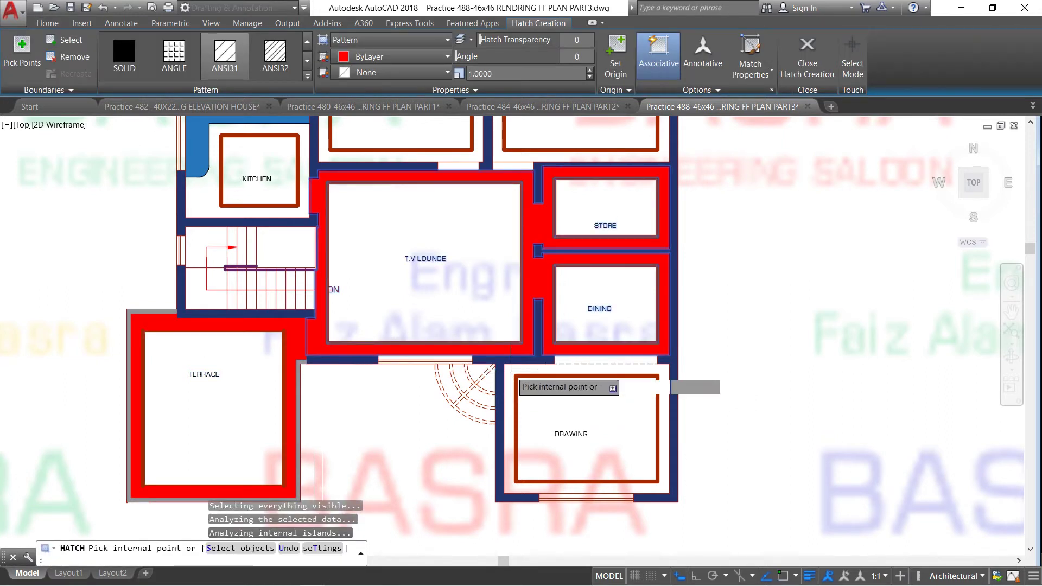
click(508, 376)
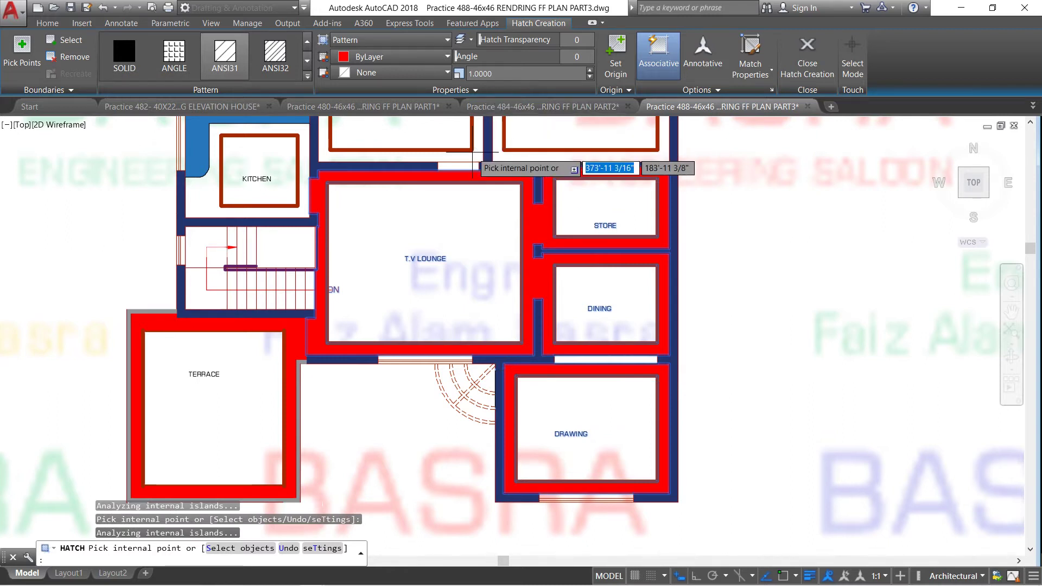
click(477, 154)
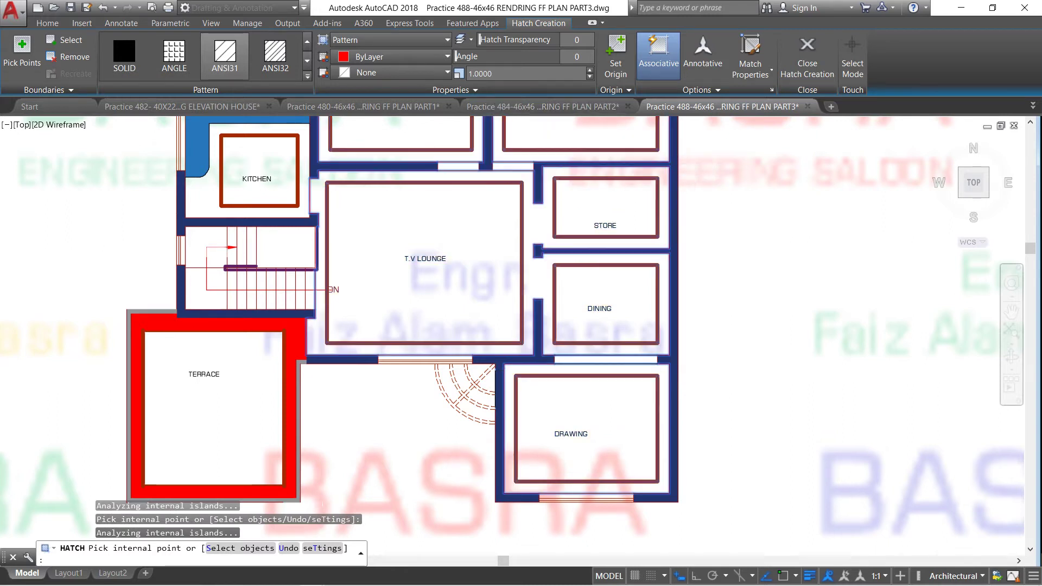
key(Return)
Hatch the kitchen and BATH surrounds and the upper BATH room in solid red.
scroll(523, 402, down, 2)
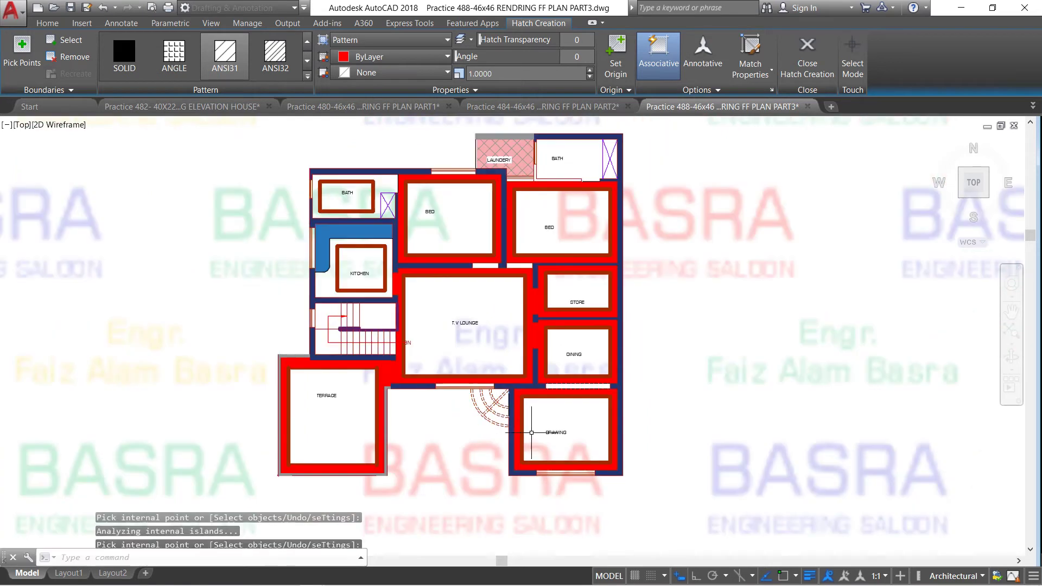
scroll(471, 191, up, 2)
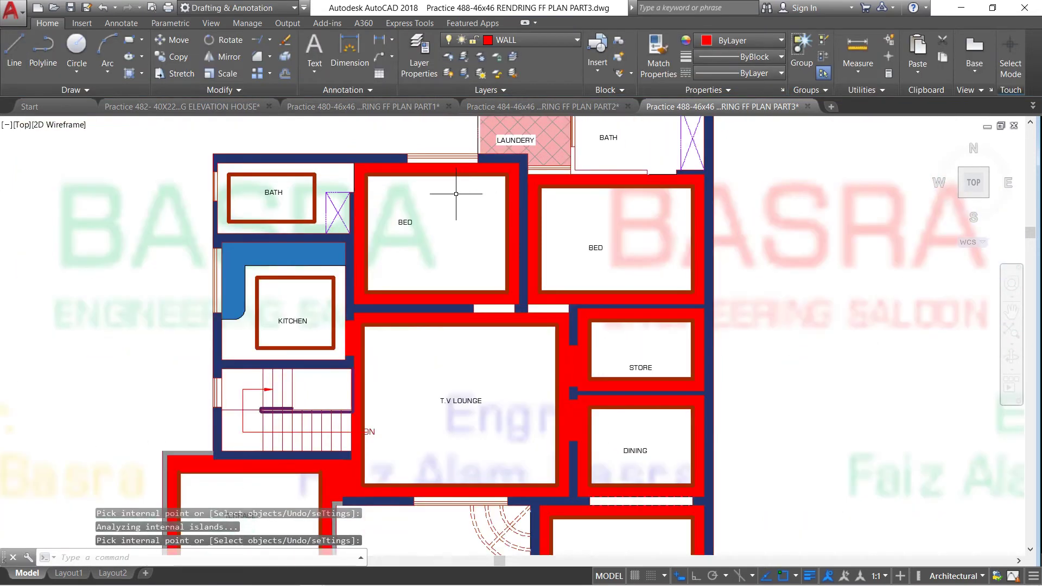
key(Return)
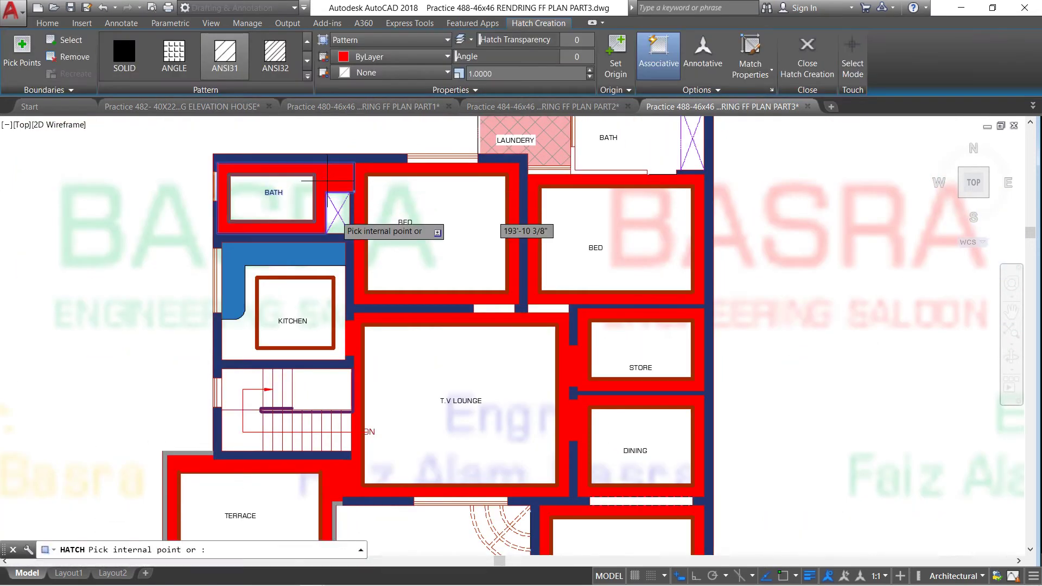
click(340, 268)
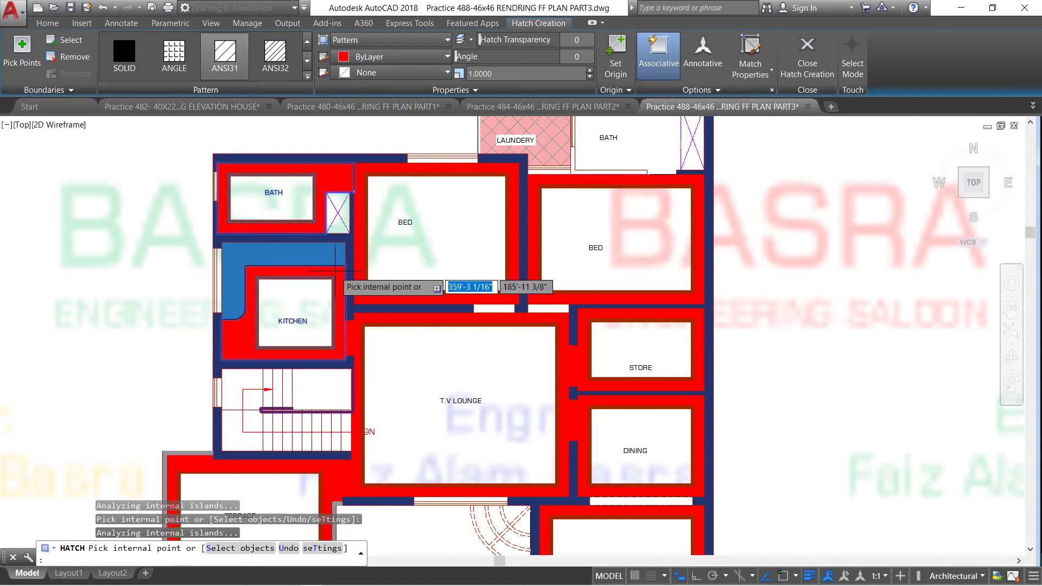
key(Return)
key(Return)
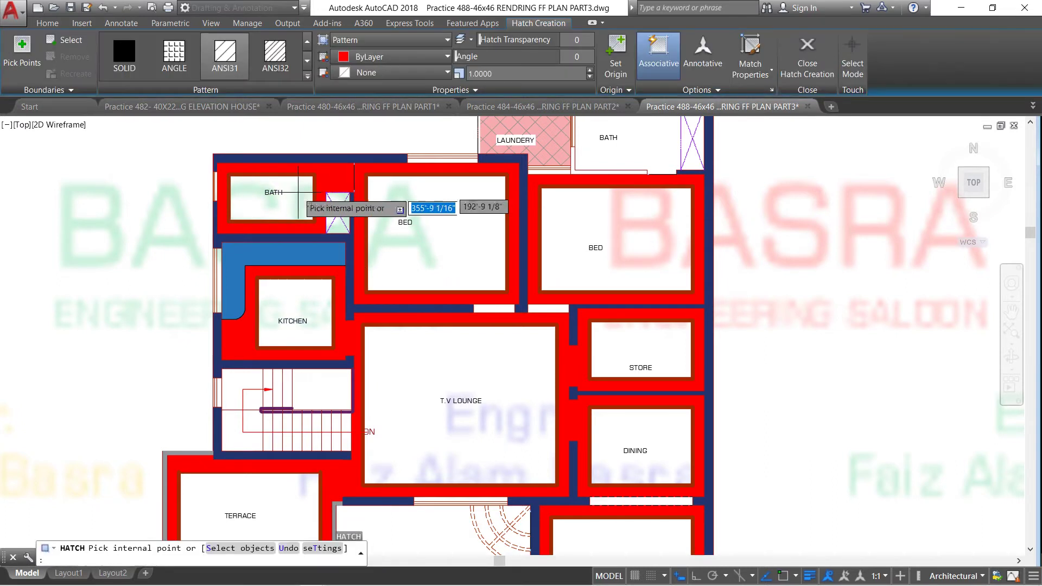
click(298, 192)
click(296, 310)
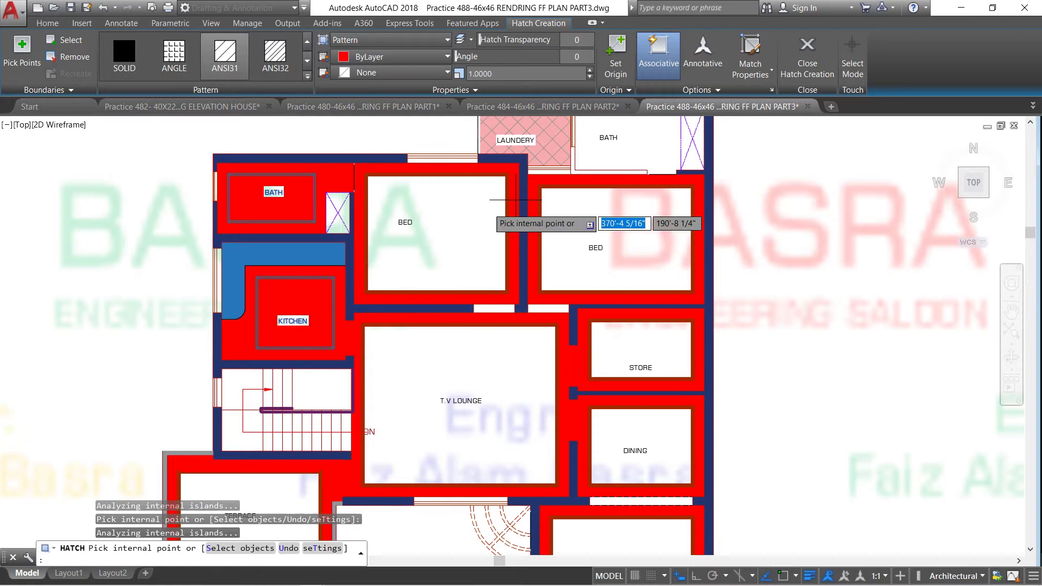
click(598, 158)
key(Return)
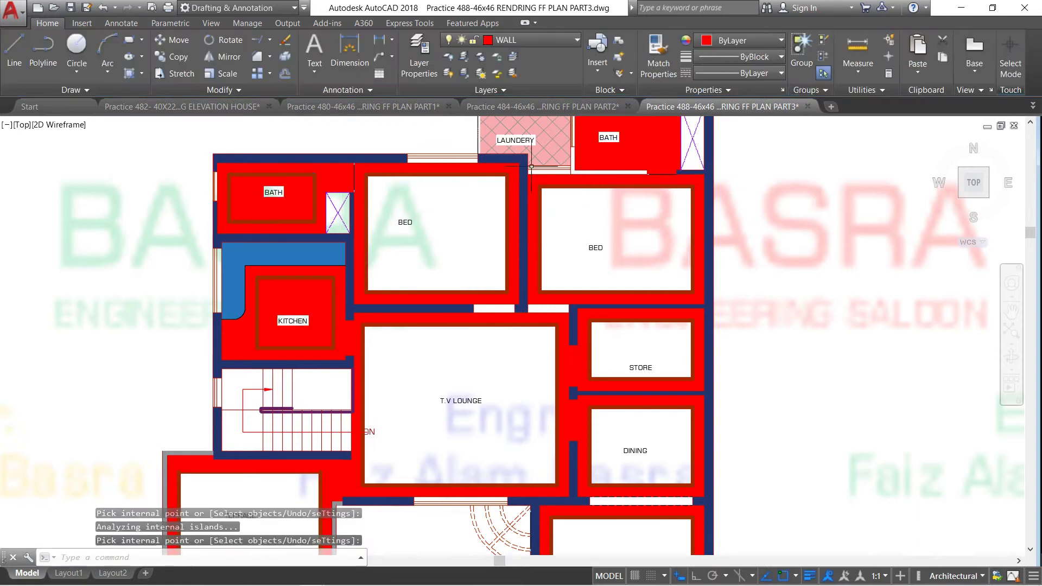
Fill both BED rooms, T.V Lounge, STORE, DINING and DRAWING rooms with solid red hatch.
key(Return)
click(478, 238)
click(576, 236)
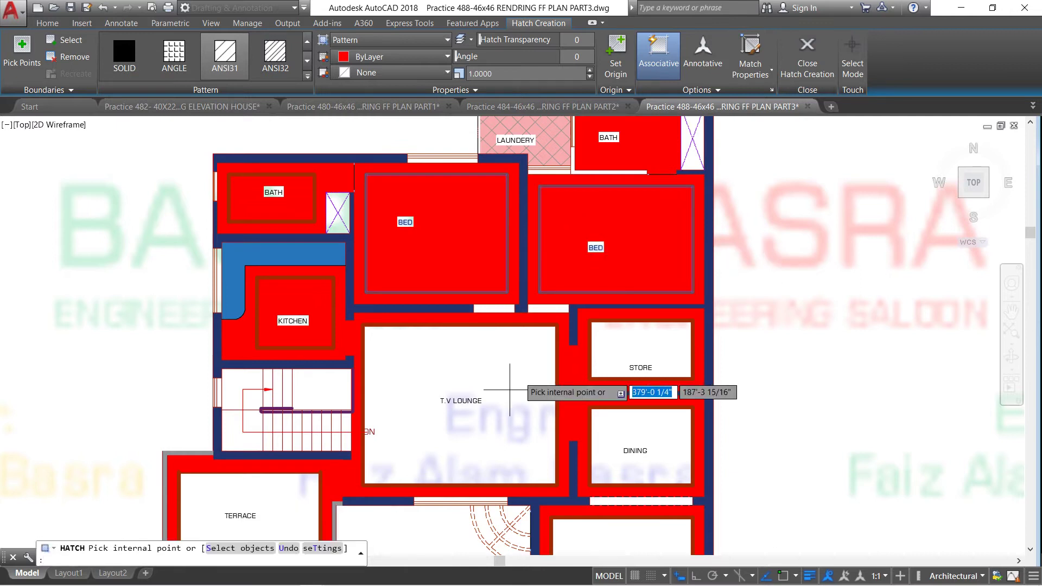
click(498, 410)
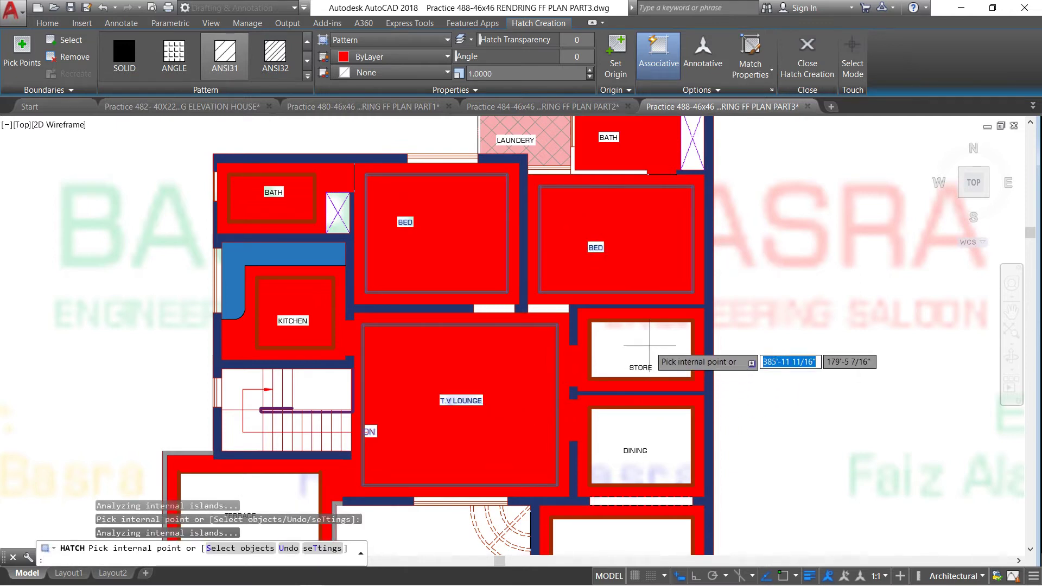
click(646, 345)
click(646, 420)
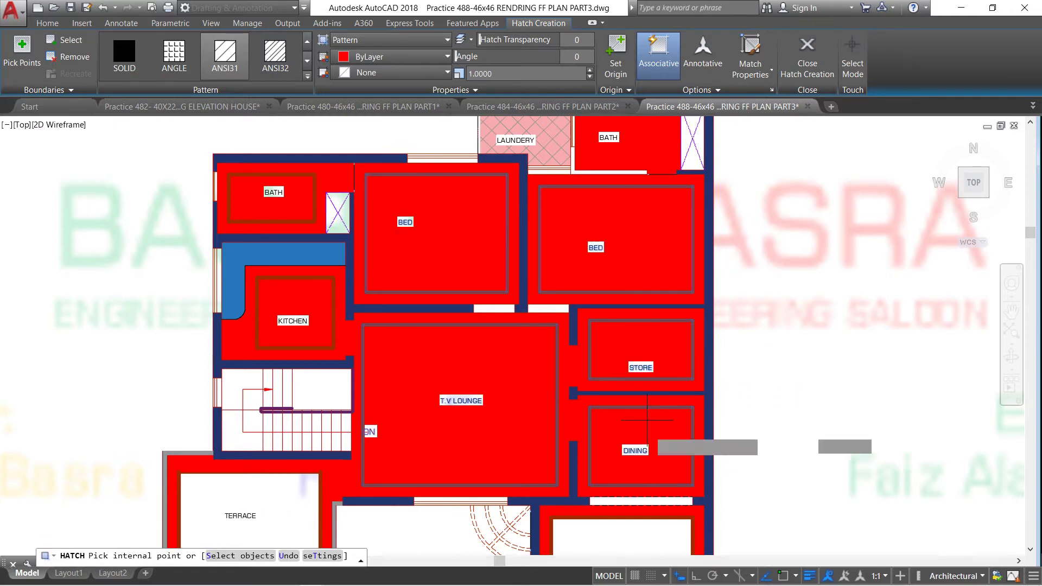
click(641, 530)
key(Return)
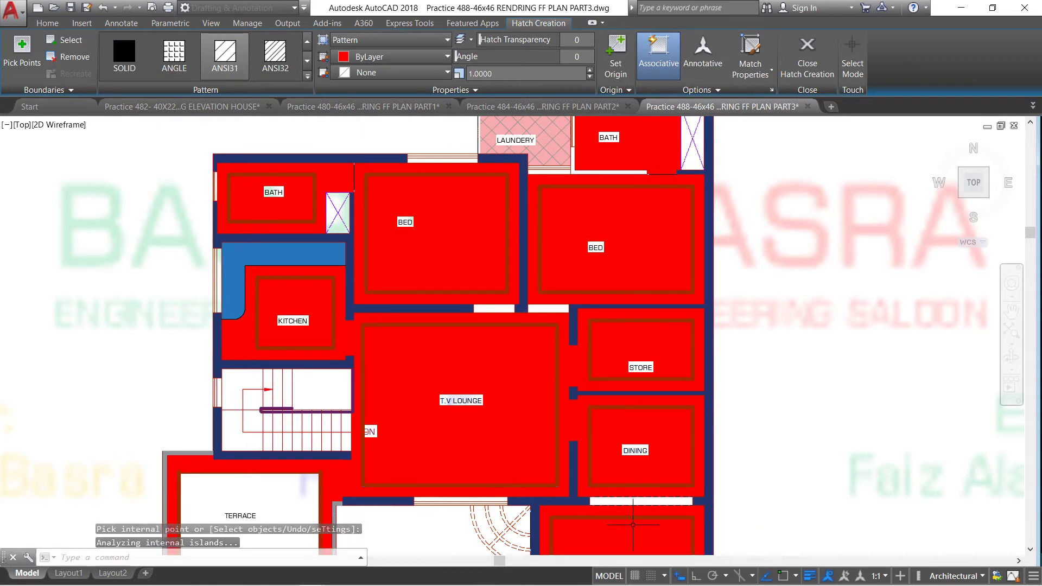
Fill the TERRACE floor with red hatch and end the hatch command.
scroll(363, 124, down, 2)
scroll(276, 374, up, 2)
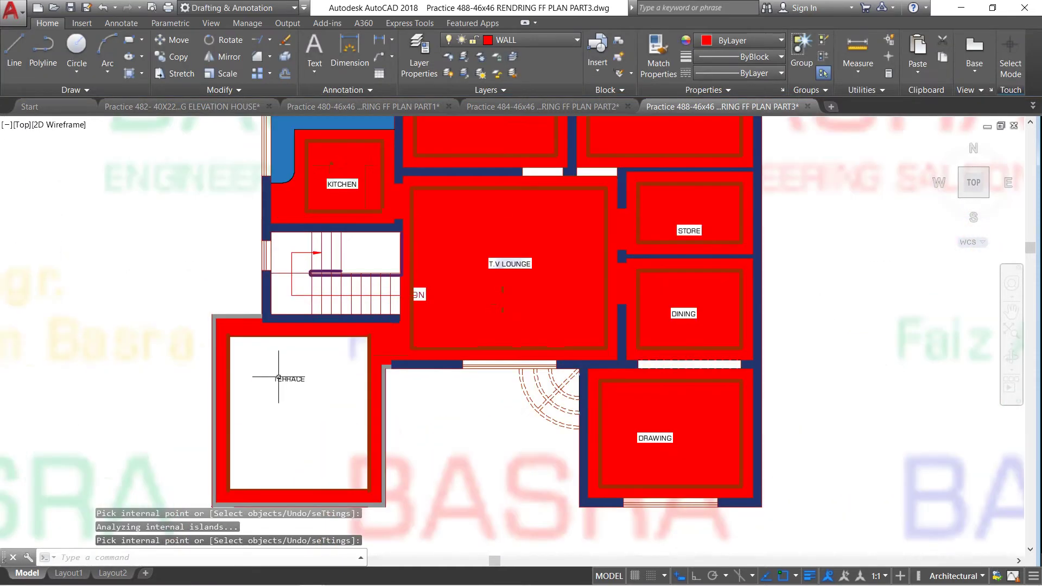
key(Return)
click(273, 361)
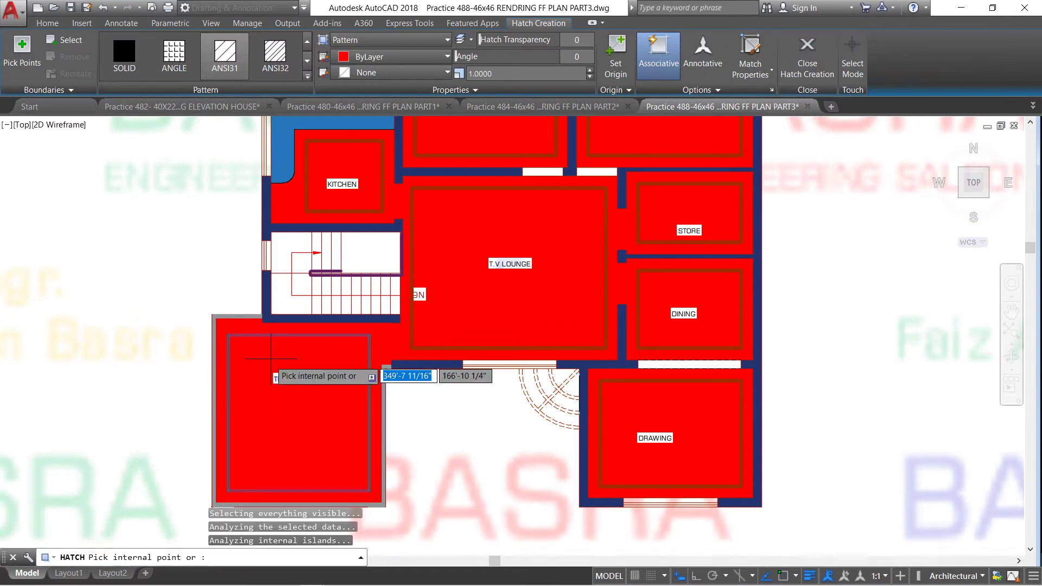
key(Return)
key(Return)
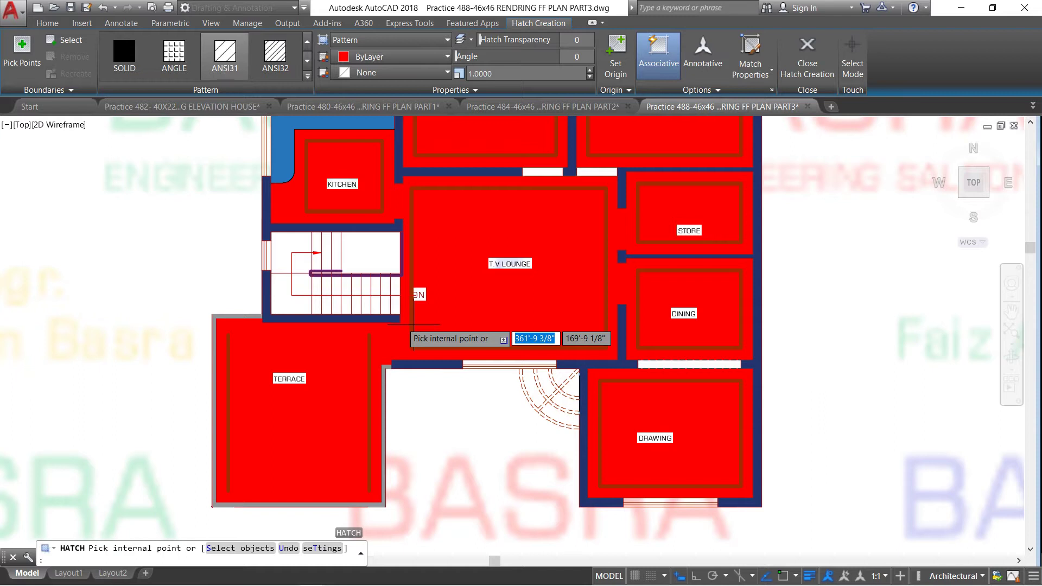
key(Escape)
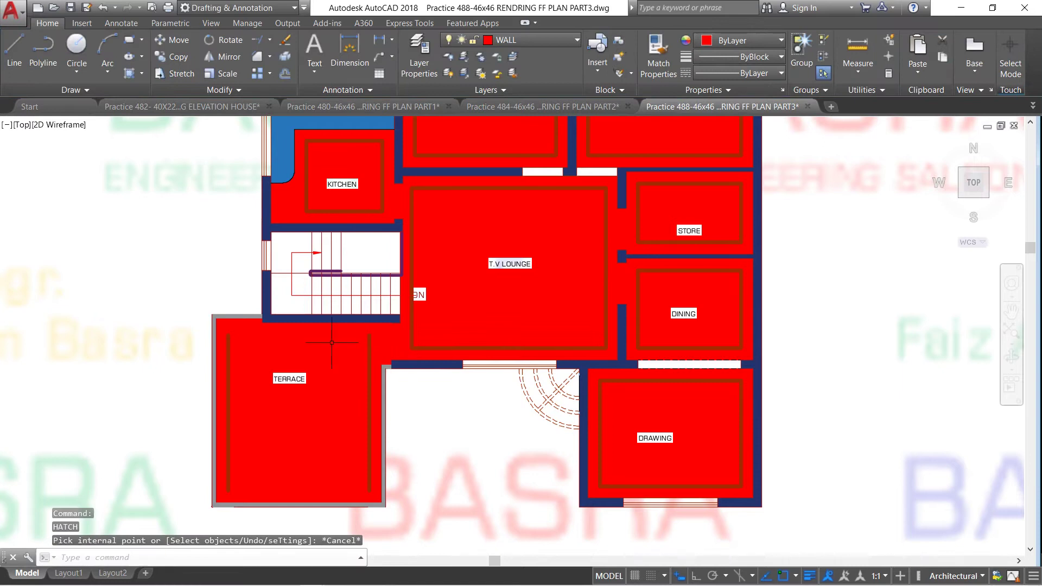
scroll(331, 343, down, 1)
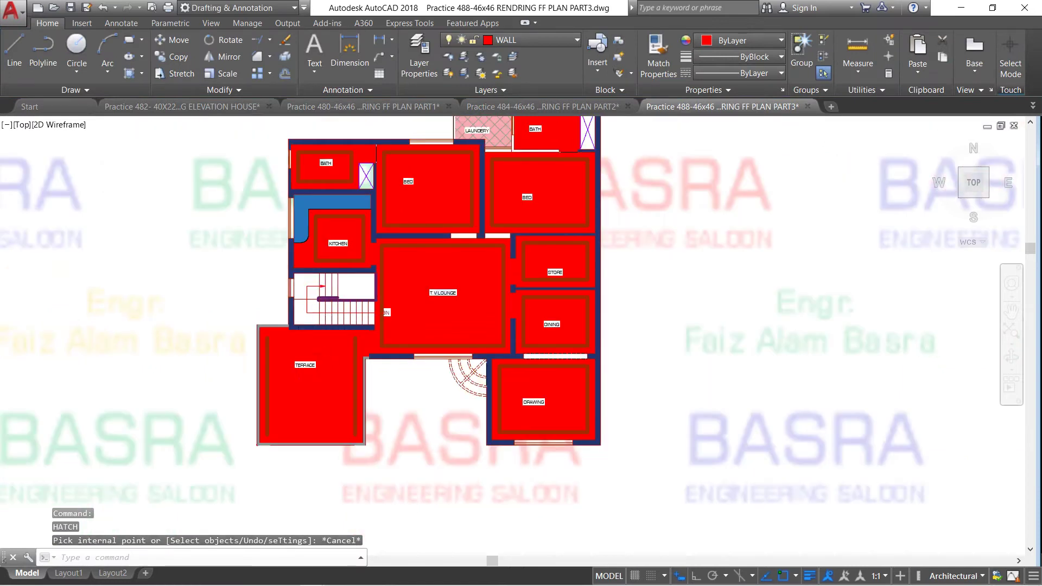
scroll(301, 345, up, 5)
scroll(309, 347, down, 3)
scroll(321, 353, down, 2)
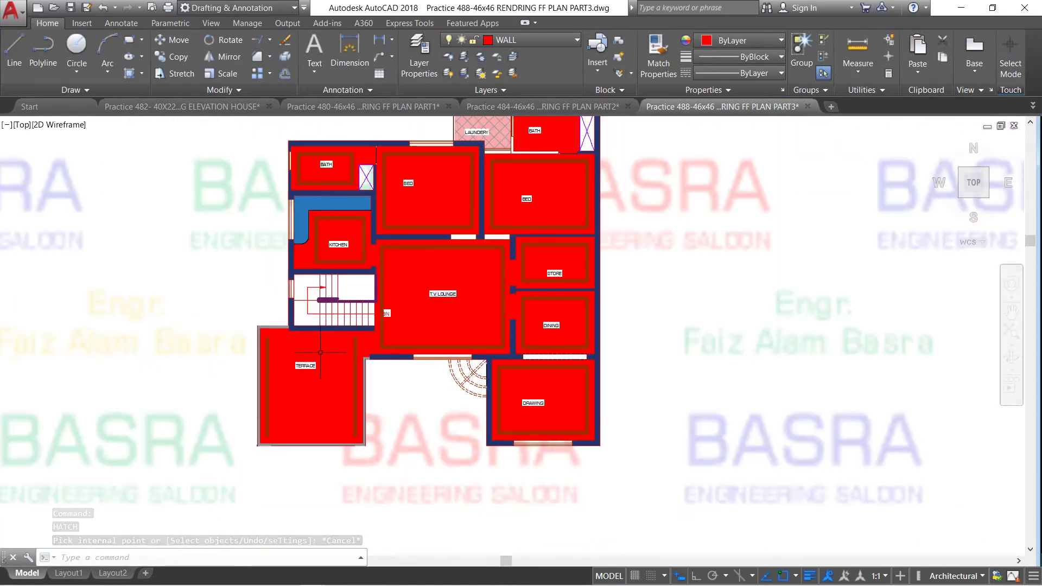
scroll(408, 156, up, 2)
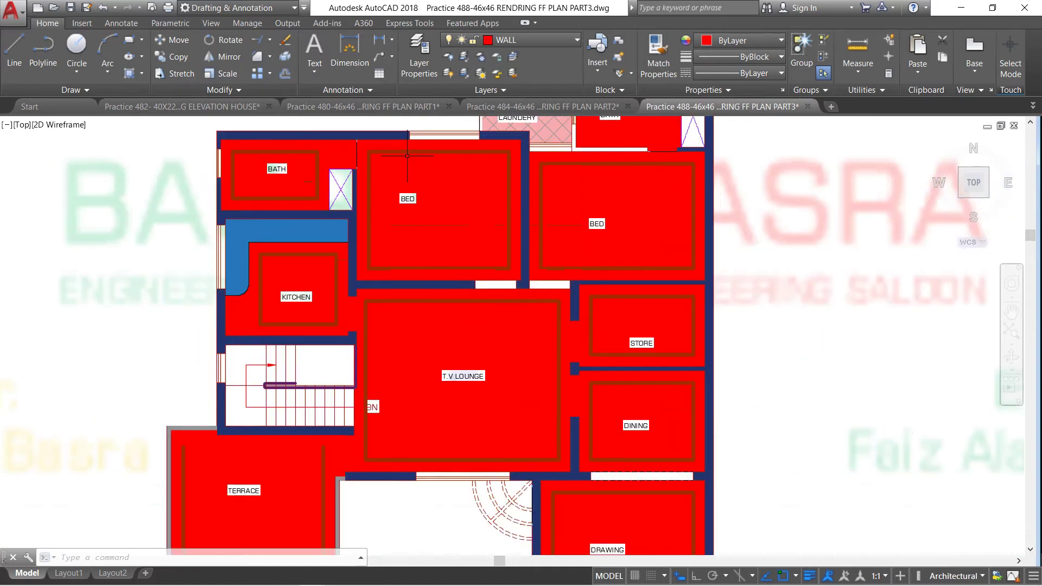
scroll(306, 326, down, 2)
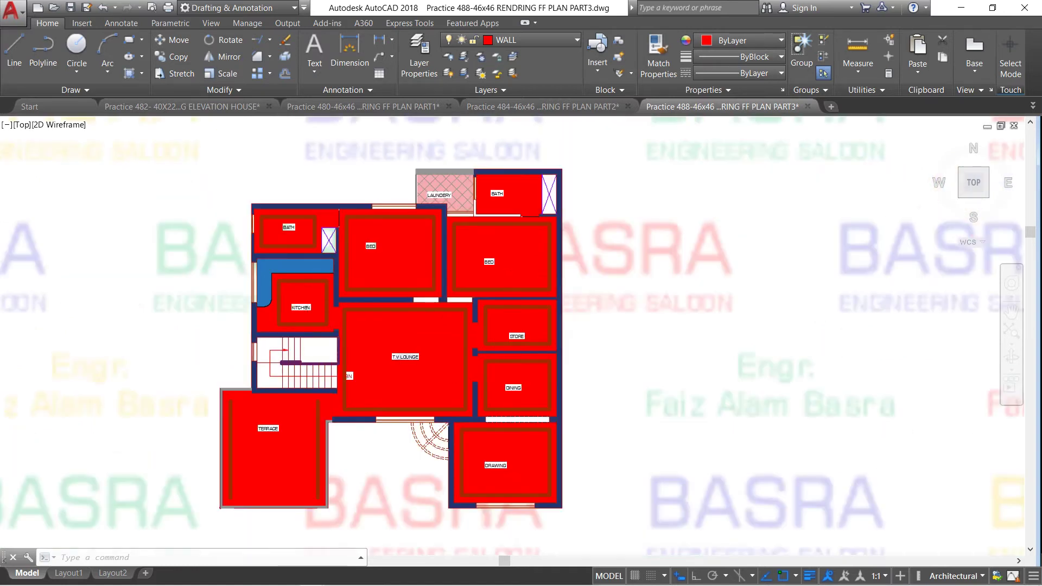
scroll(382, 276, up, 2)
scroll(413, 271, up, 2)
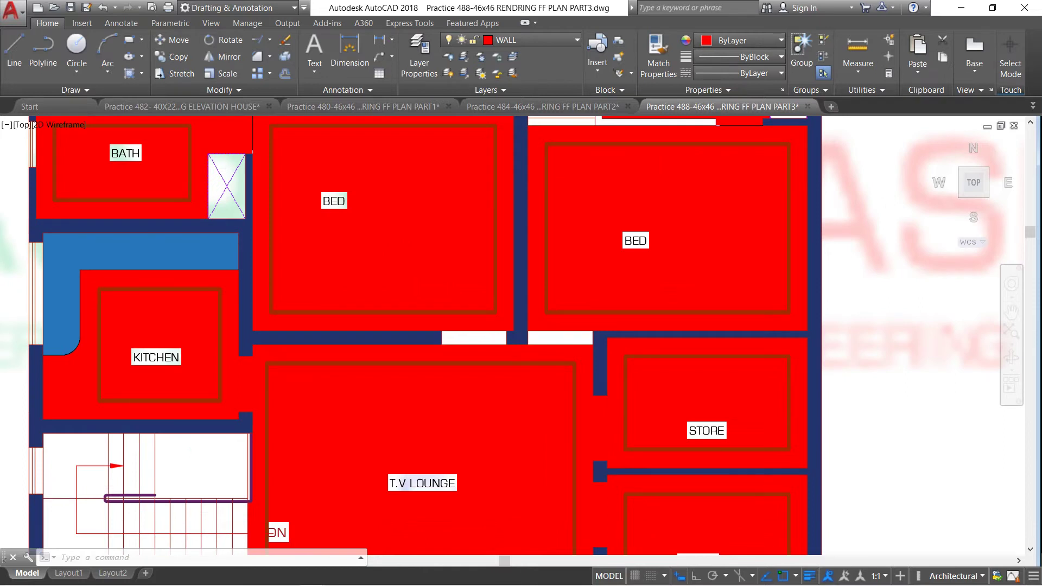
scroll(413, 271, down, 2)
Give the room floor hatches ANSI37 at scale 100, colour 147,149,152, on a pink 221,179,212 background.
click(430, 198)
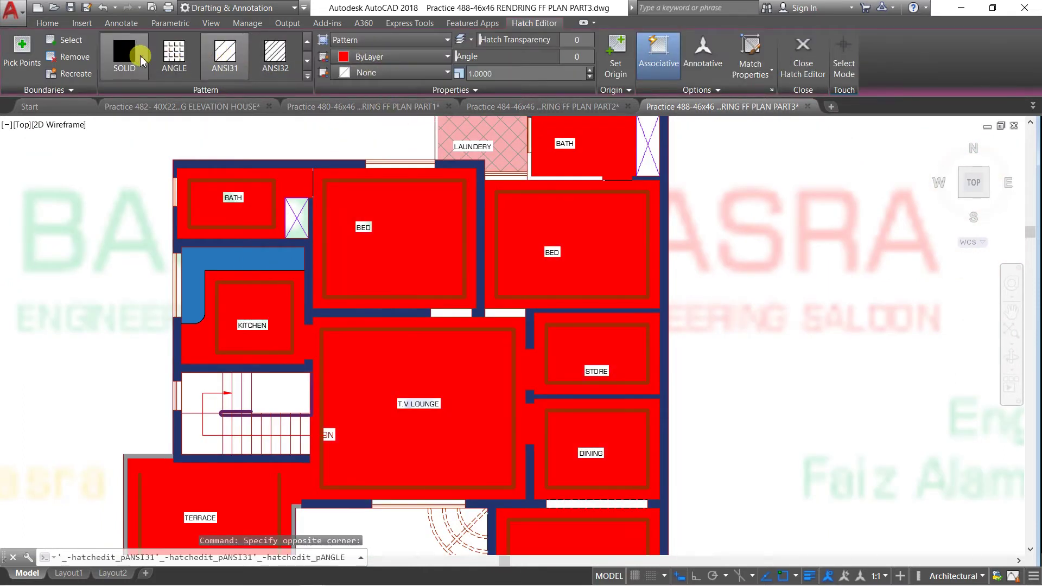
click(124, 54)
scroll(174, 68, down, 2)
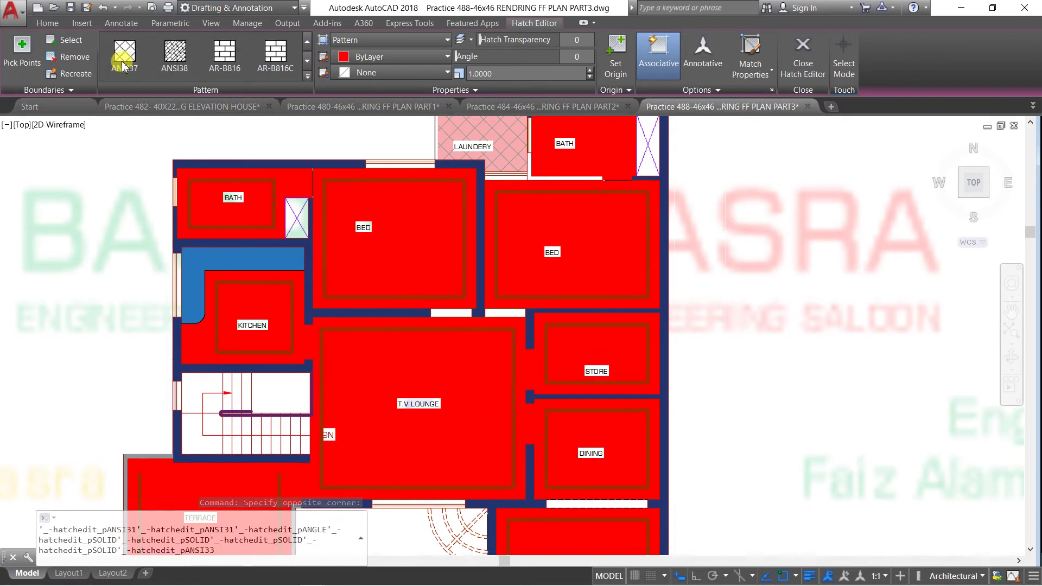
click(124, 54)
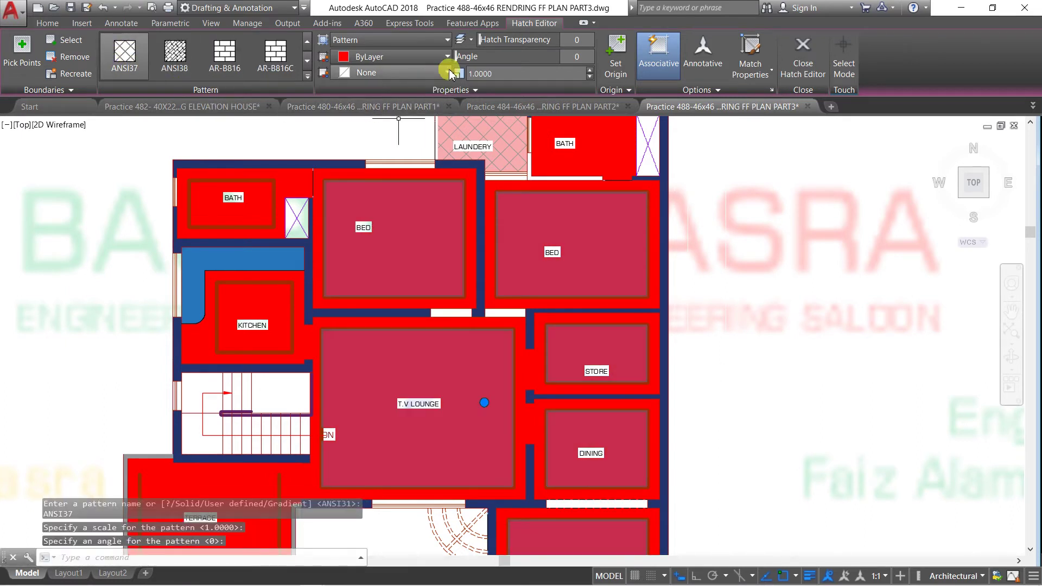
click(429, 72)
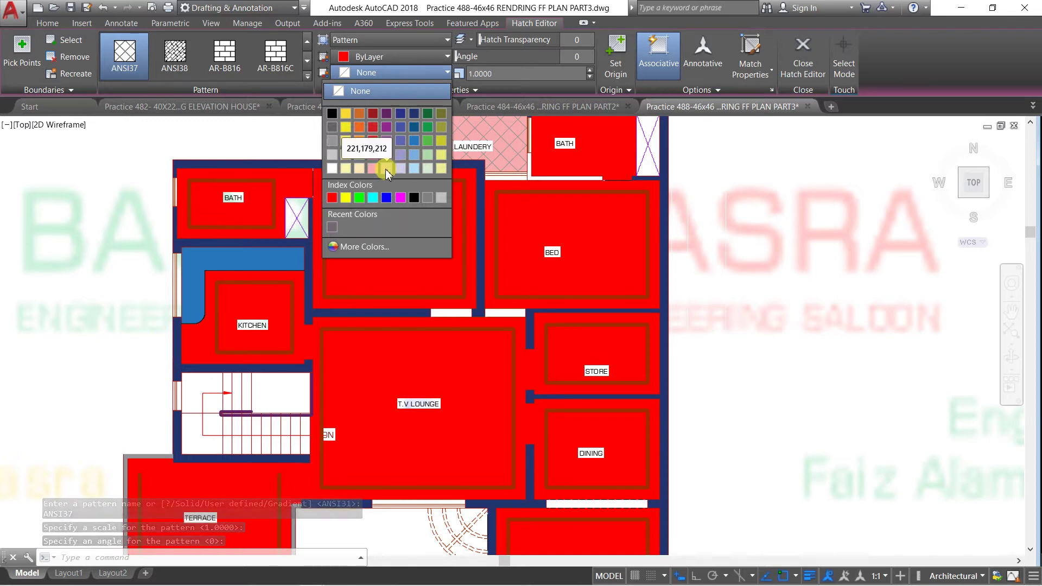
click(386, 169)
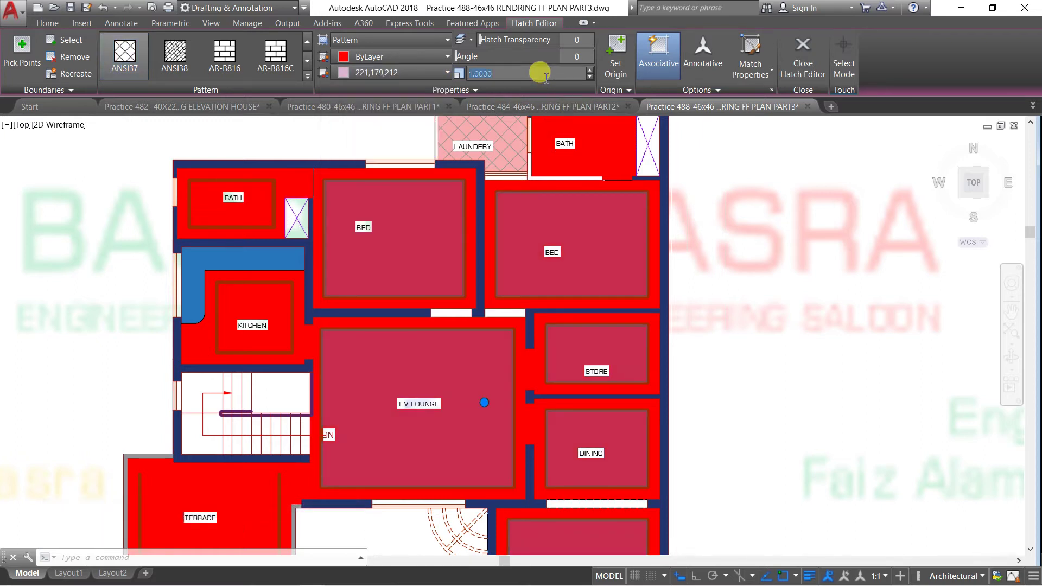
key(Return)
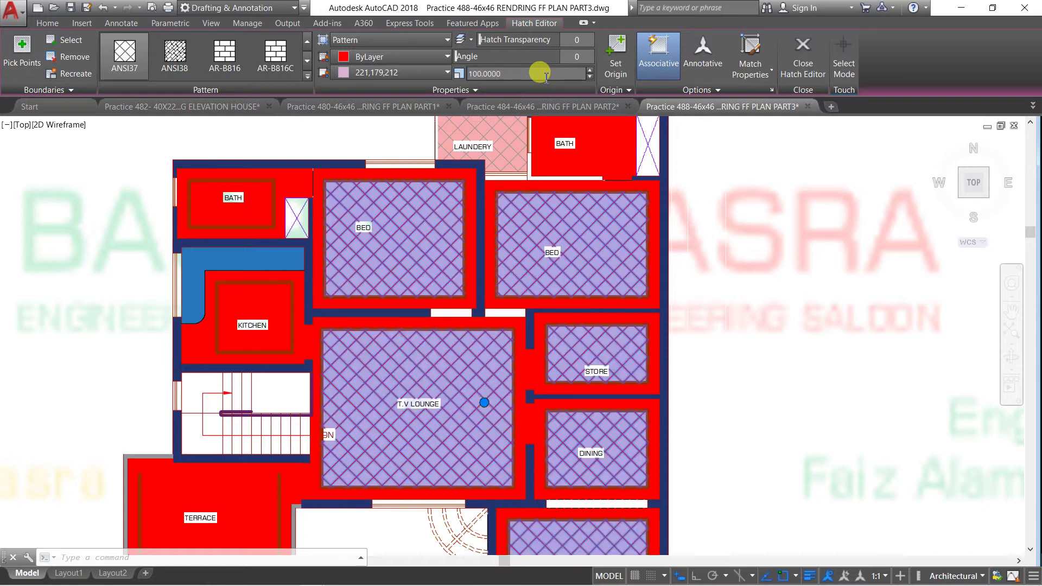
click(447, 56)
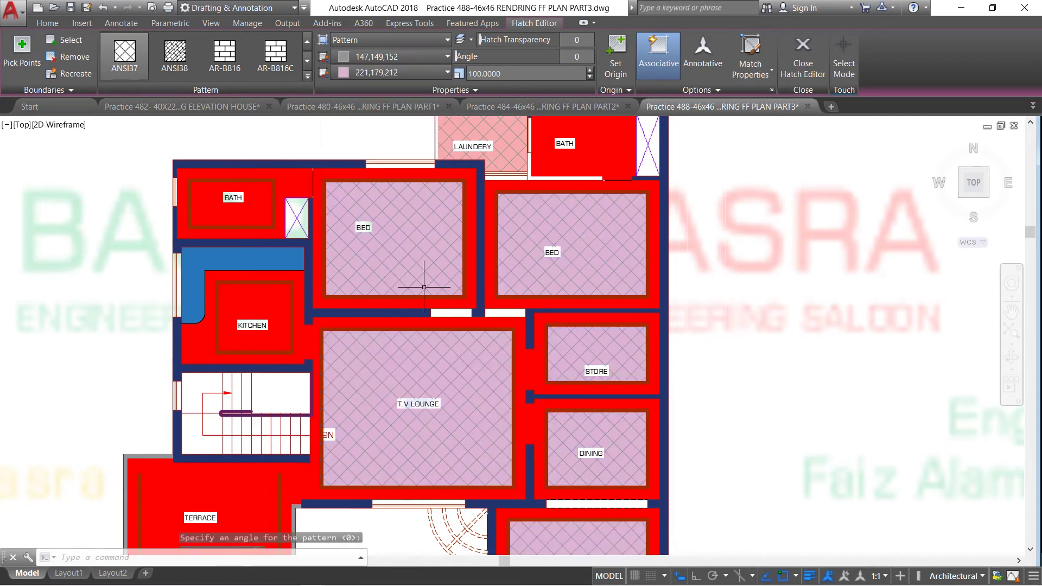
key(Escape)
scroll(364, 169, up, 2)
click(358, 182)
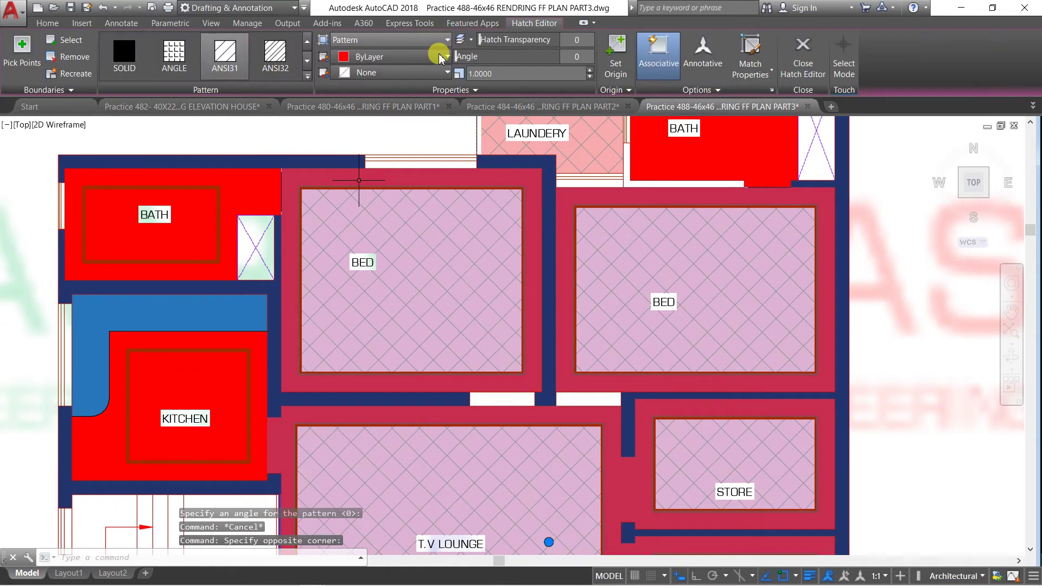
Change the red band hatch around the rooms to a SOLID fill coloured 199,200,202.
click(124, 54)
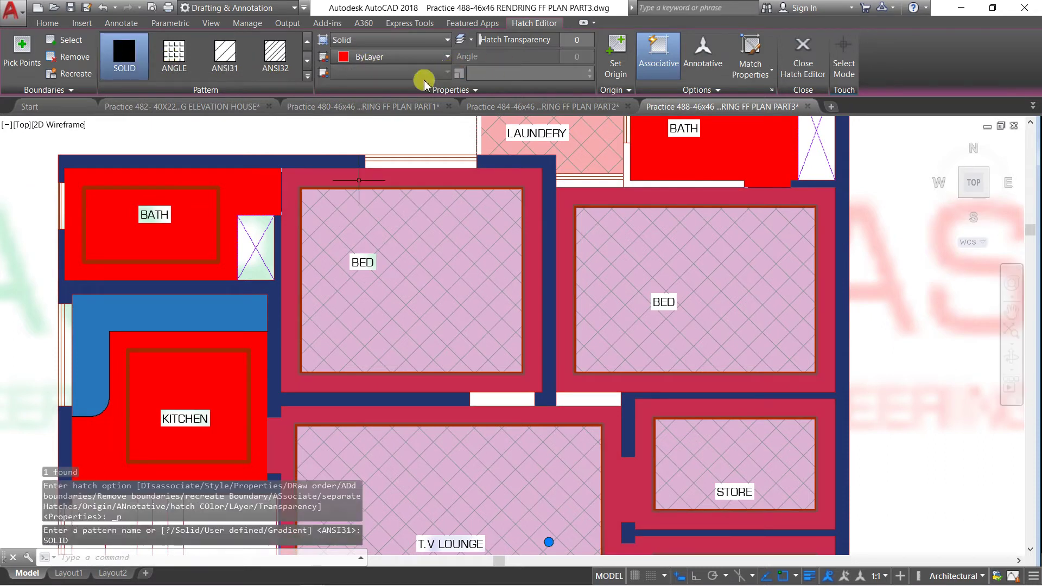
click(445, 56)
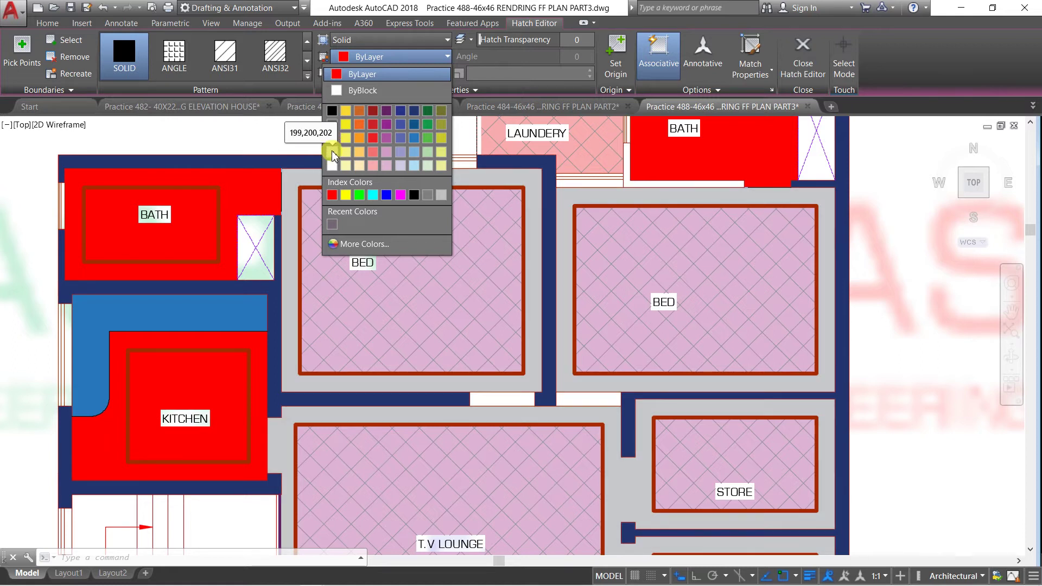
click(308, 200)
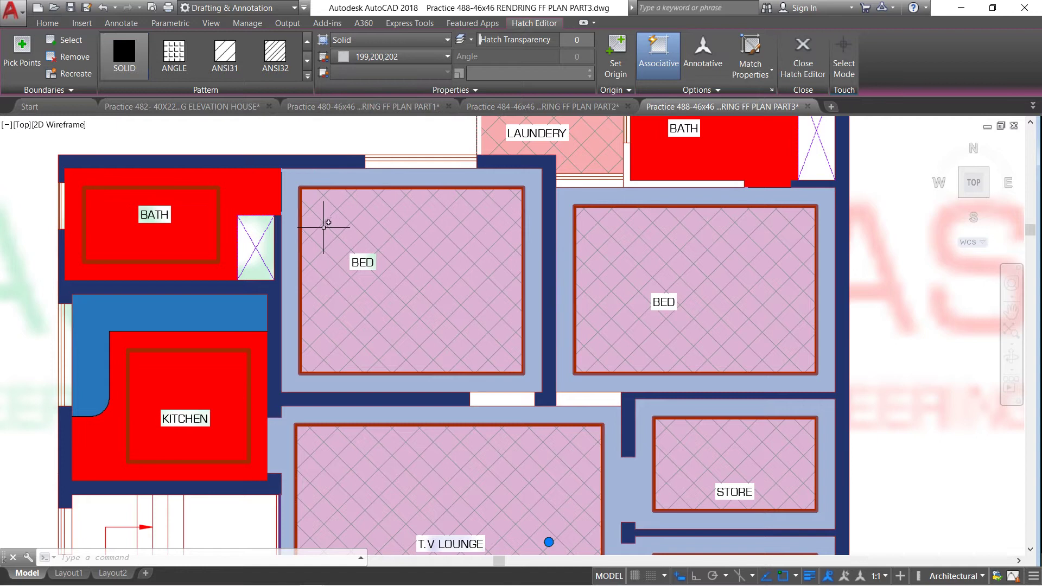
key(Escape)
scroll(310, 182, up, 2)
Check the layer of the bedroom's top wall line without changing it.
scroll(310, 187, up, 2)
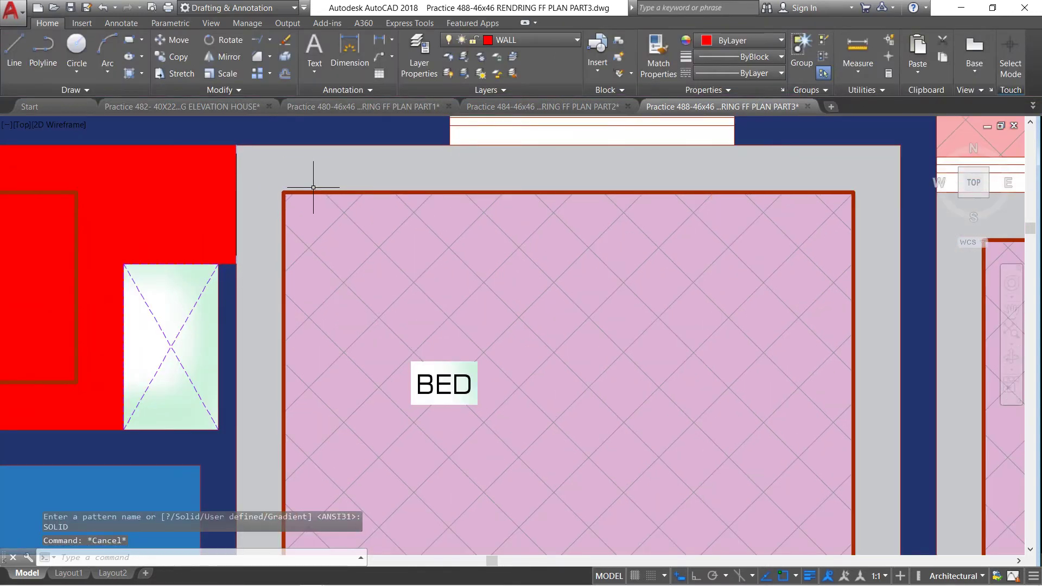
click(315, 191)
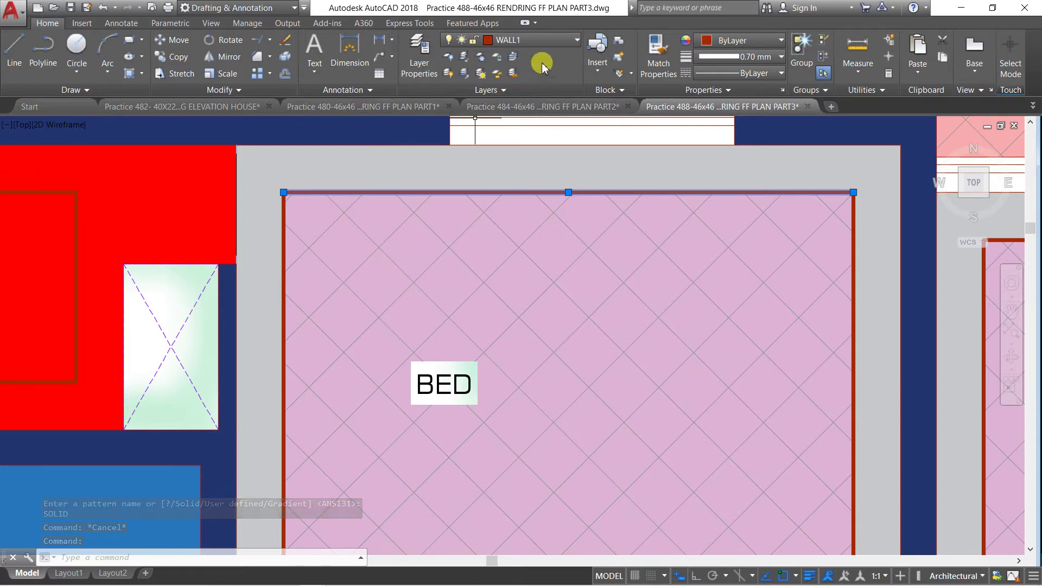
click(475, 40)
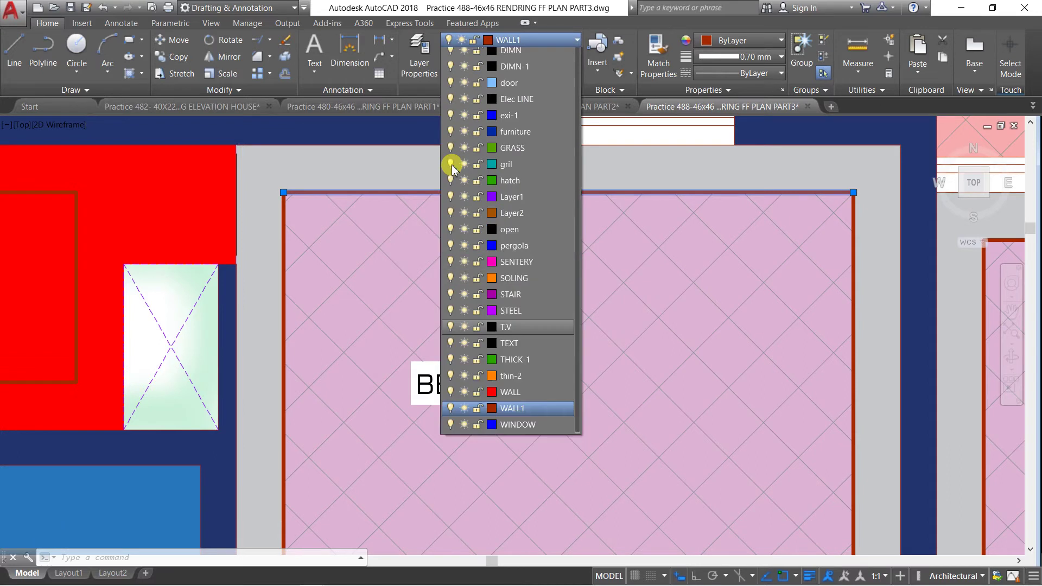
click(476, 51)
key(Escape)
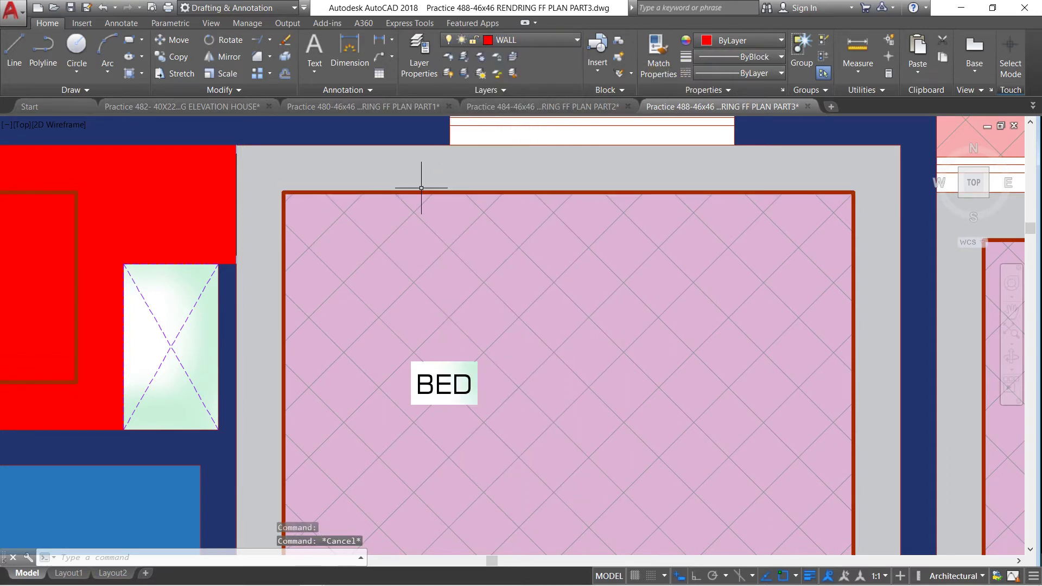
scroll(364, 249, down, 4)
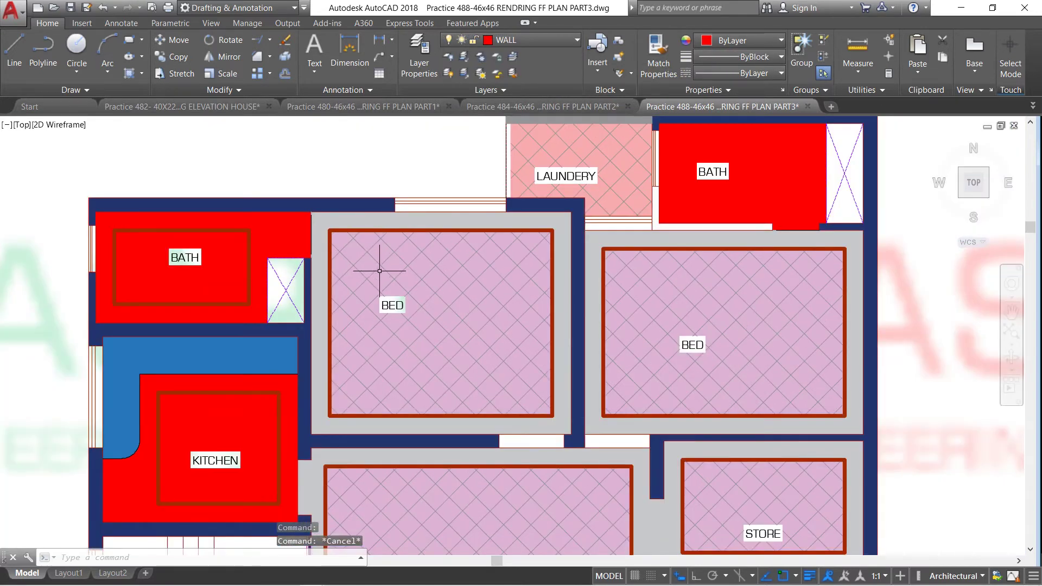
Change the BED and STORE floor hatch background to light grey 199,200,202.
click(379, 270)
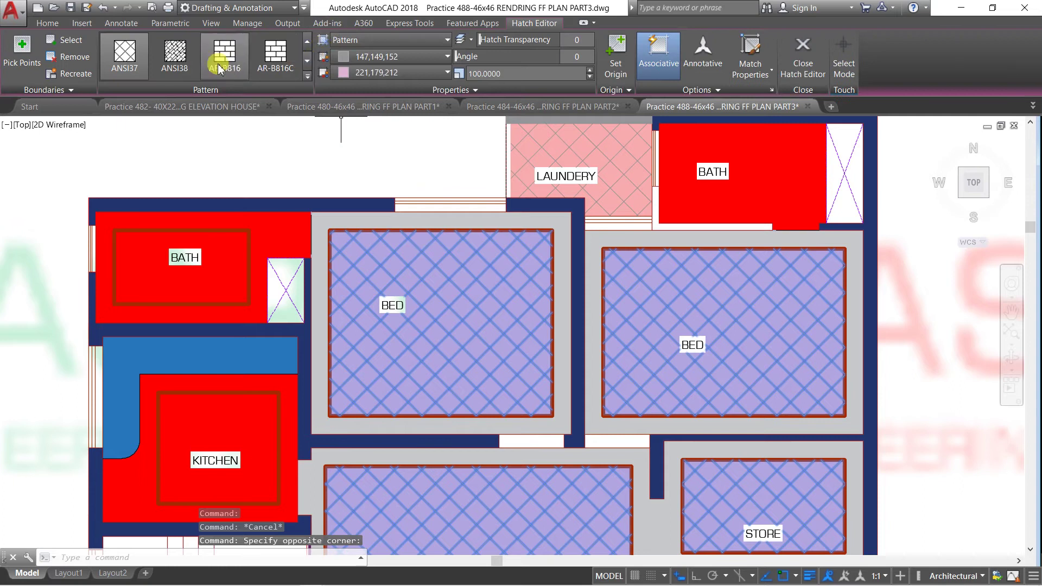
click(442, 74)
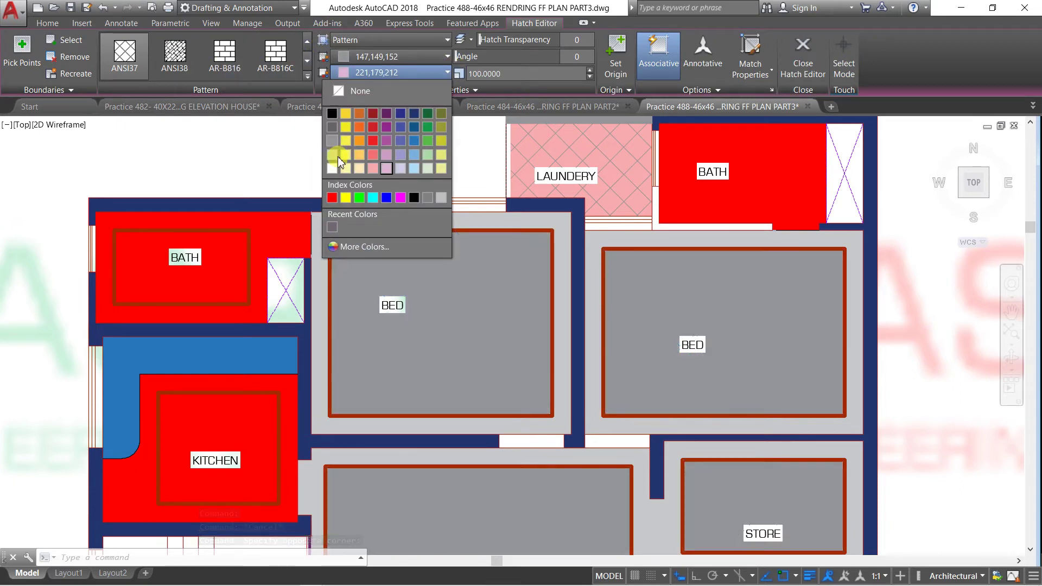
click(332, 141)
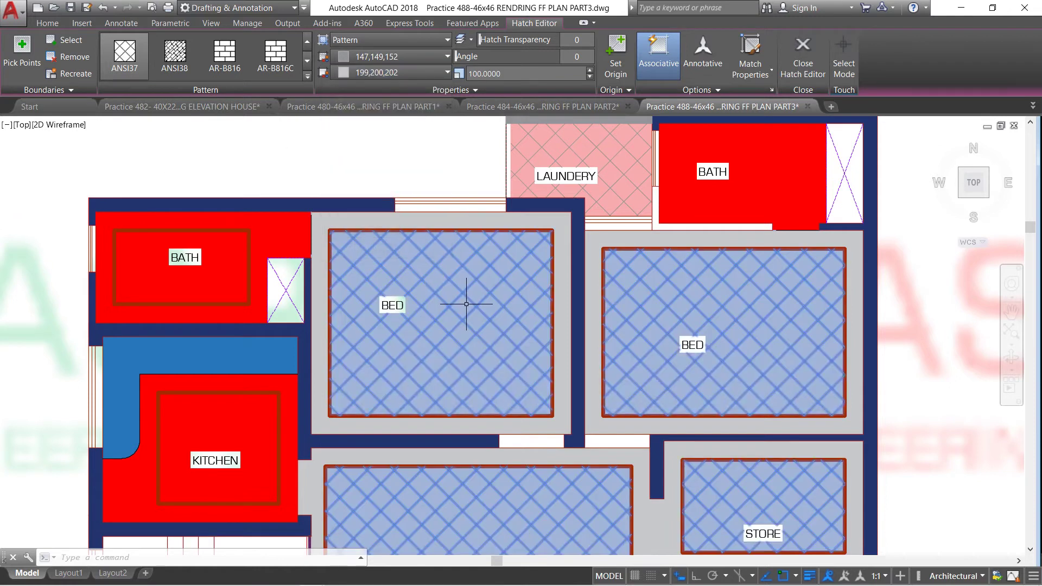
key(Escape)
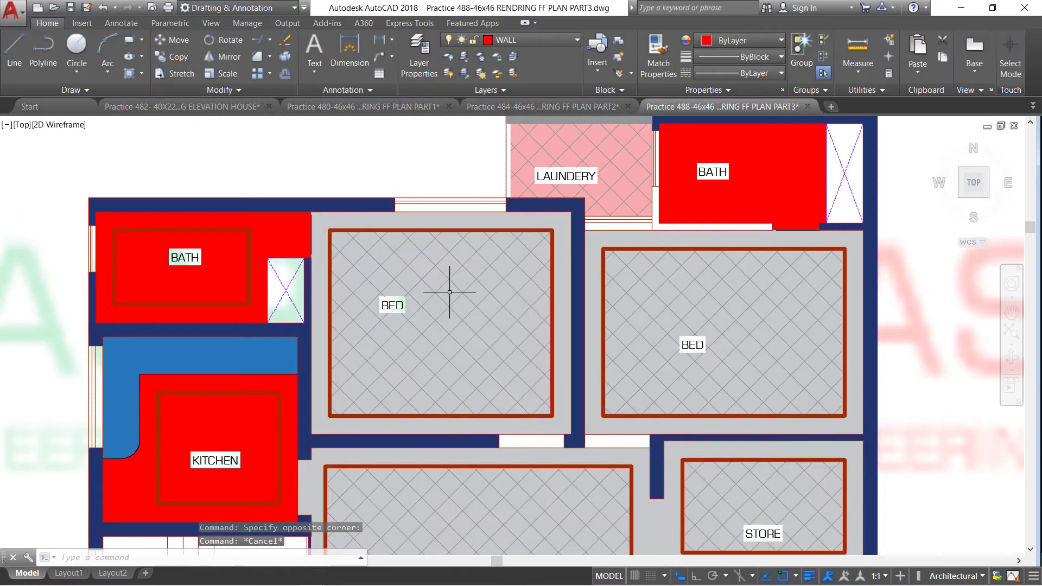
scroll(482, 295, down, 2)
scroll(480, 302, up, 2)
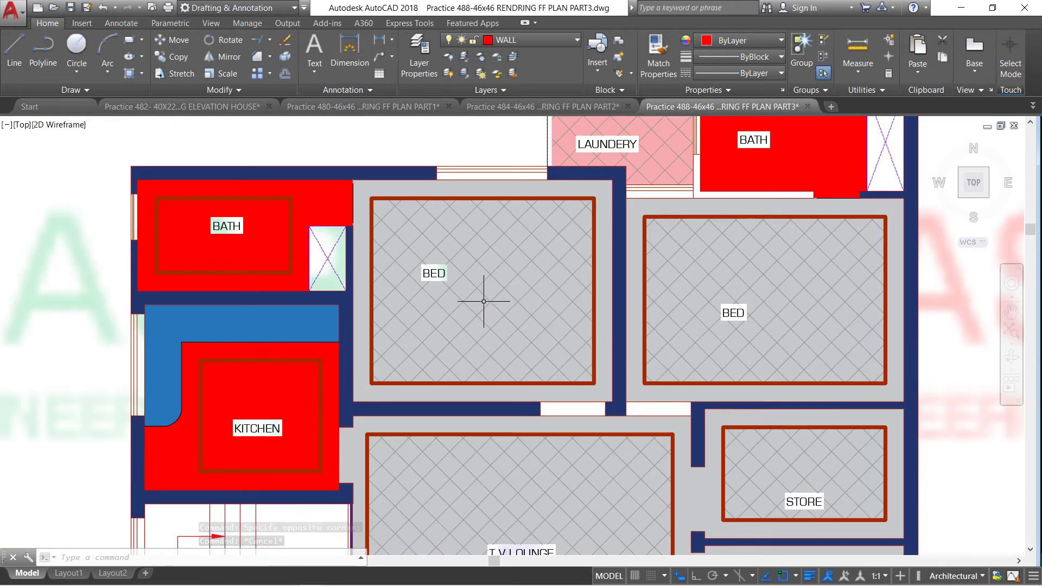
scroll(504, 298, down, 2)
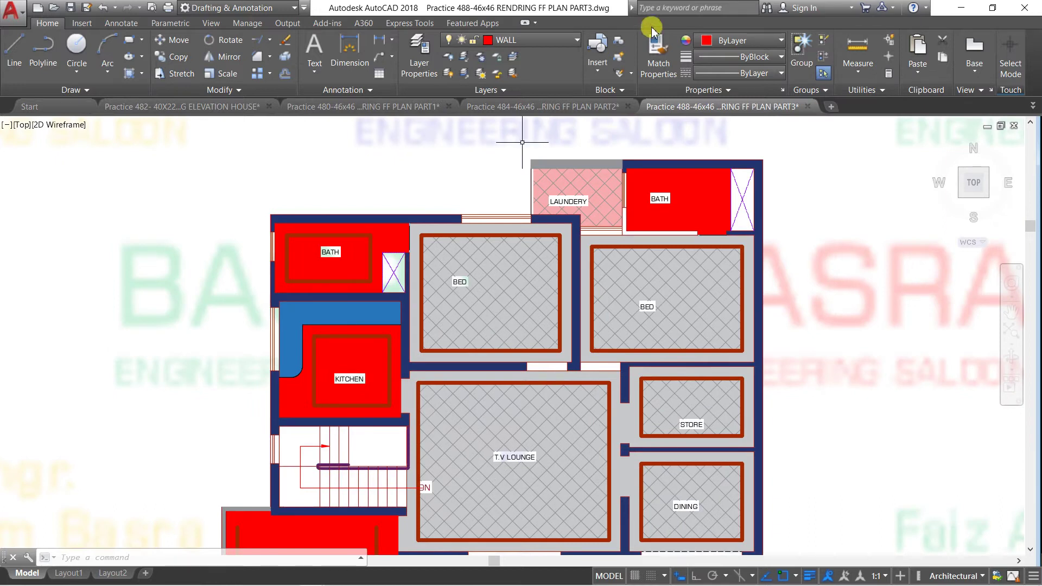
Match the grey floor border's properties onto the red area around BATH.
click(656, 53)
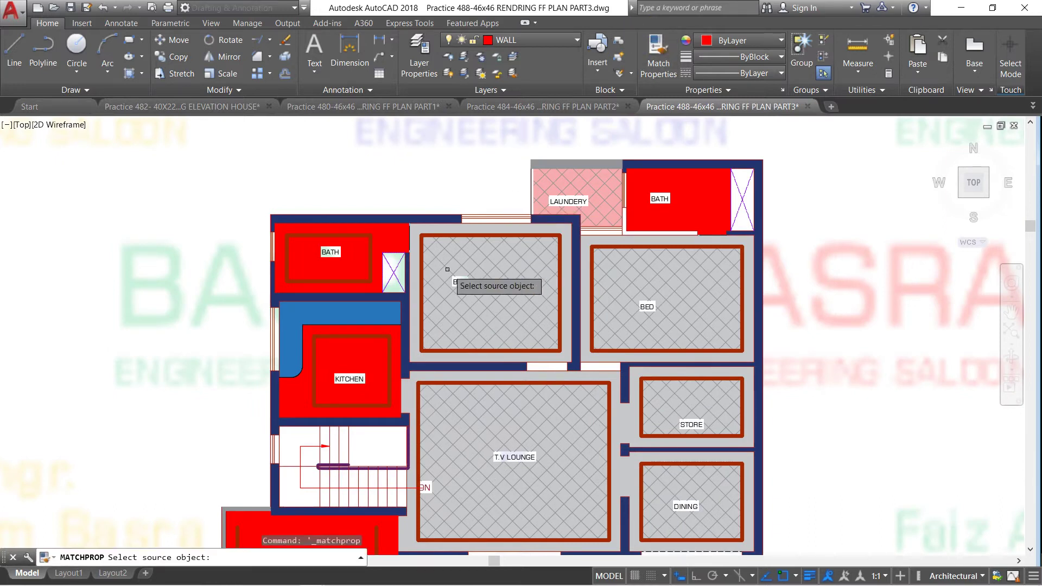
scroll(402, 261, up, 2)
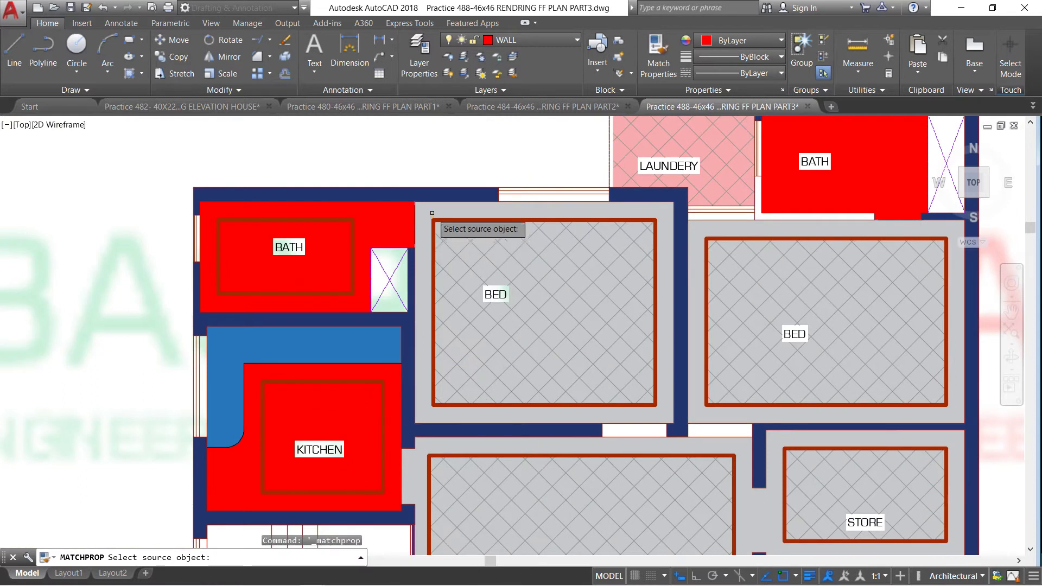
click(429, 218)
click(393, 219)
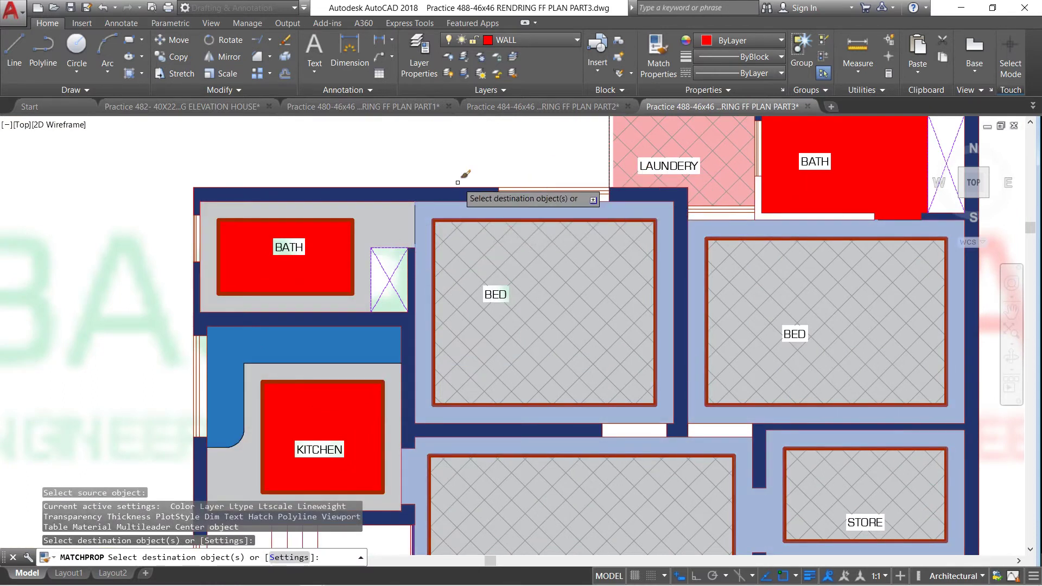
scroll(414, 180, down, 3)
scroll(375, 536, up, 3)
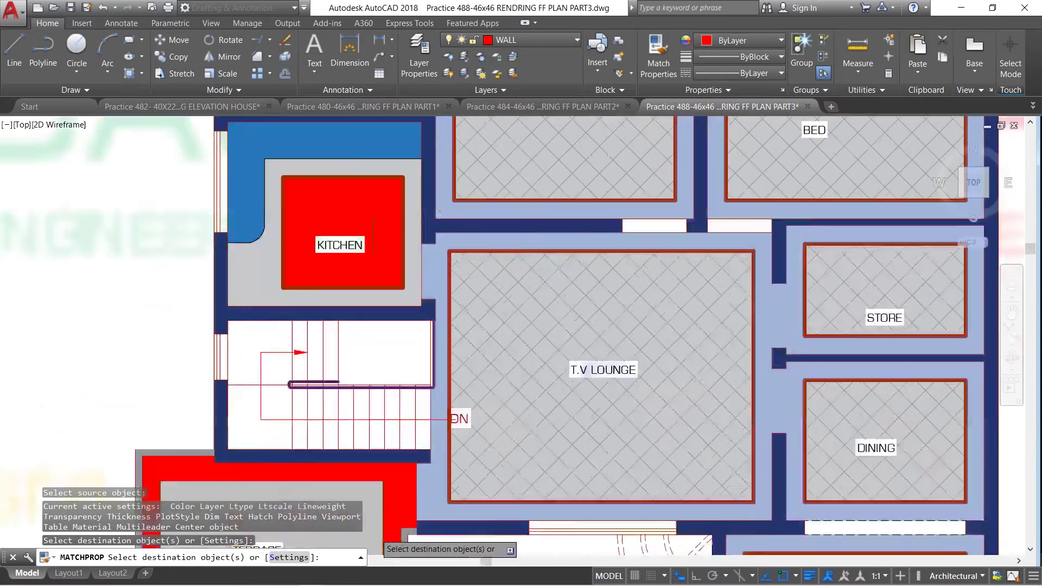
scroll(378, 535, up, 2)
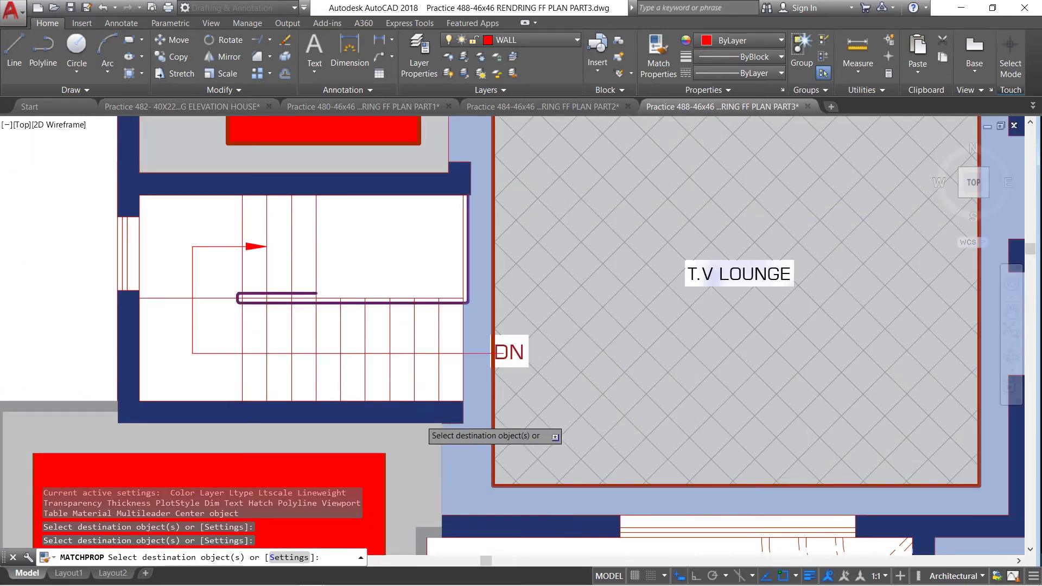
scroll(426, 413, down, 3)
key(Escape)
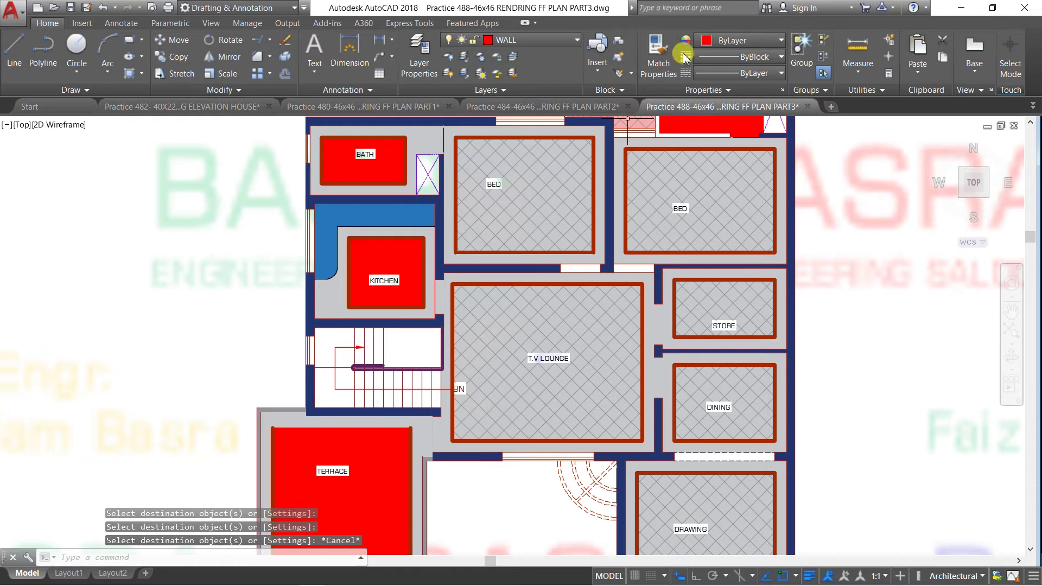
Copy the BED crosshatch onto the BATH, KITCHEN and TERRACE floors with Match Properties.
click(656, 49)
click(529, 227)
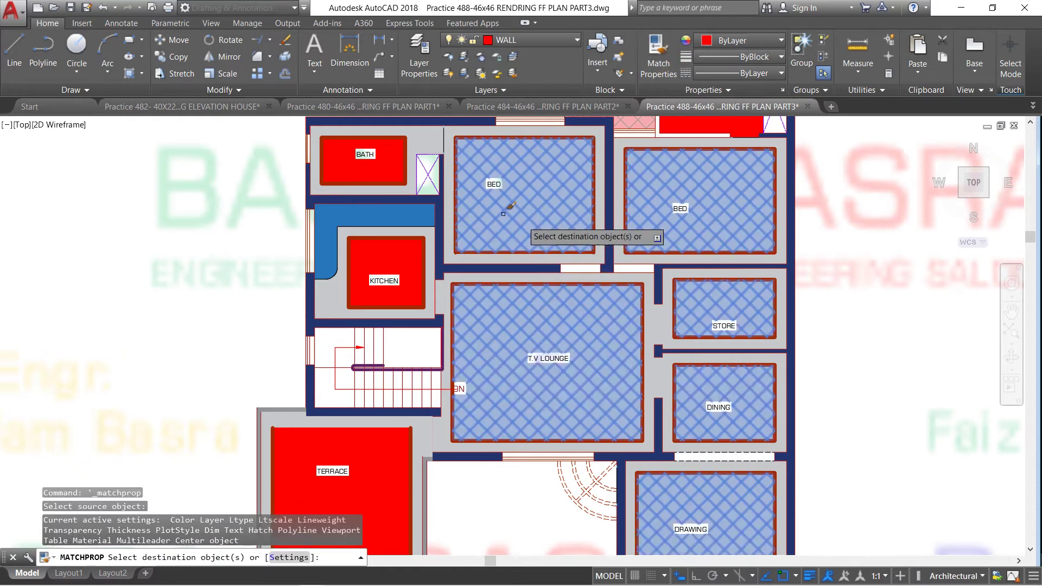
click(384, 165)
click(396, 252)
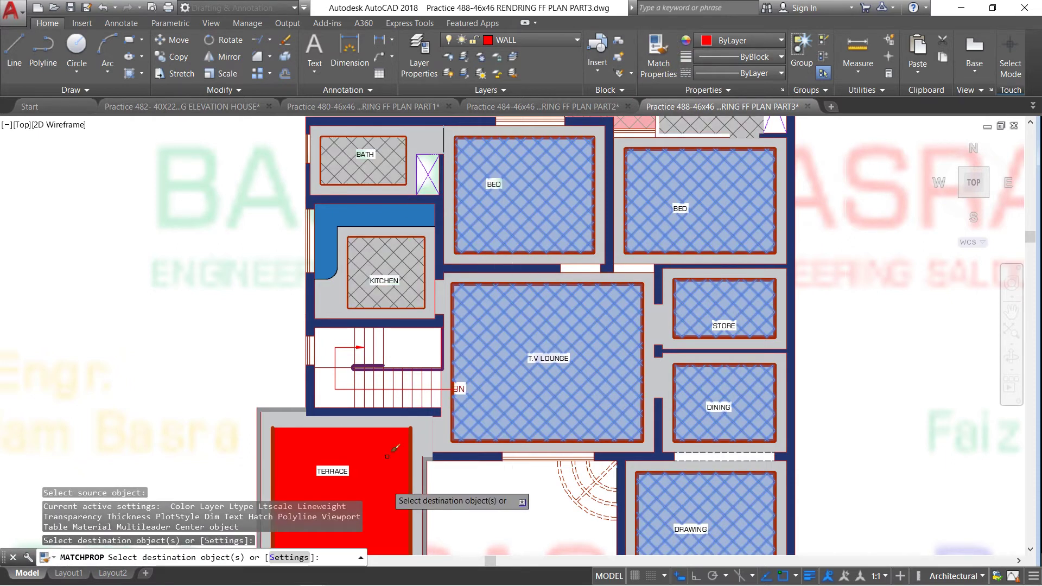
click(384, 482)
key(Escape)
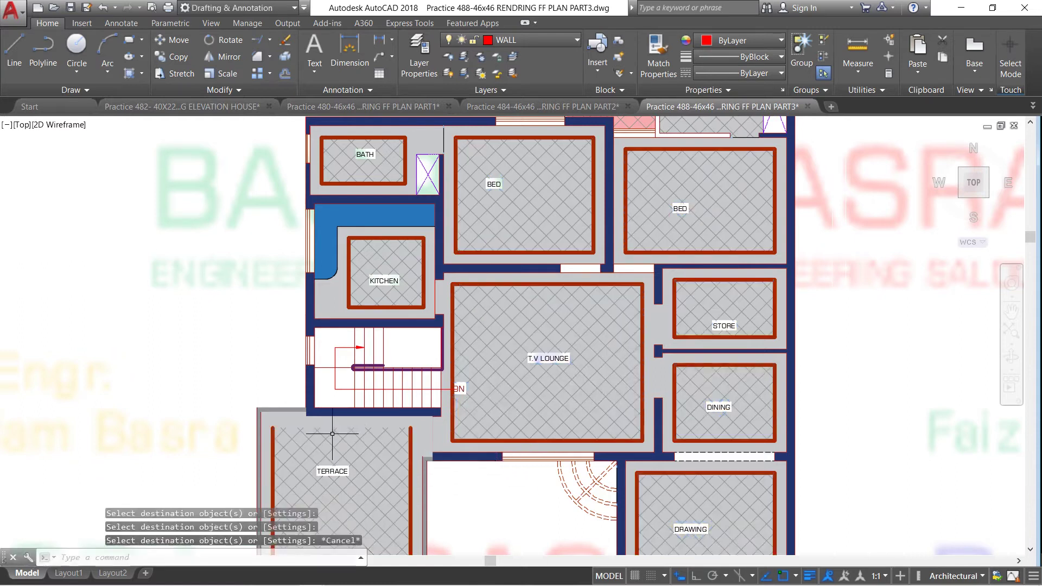
scroll(326, 340, down, 4)
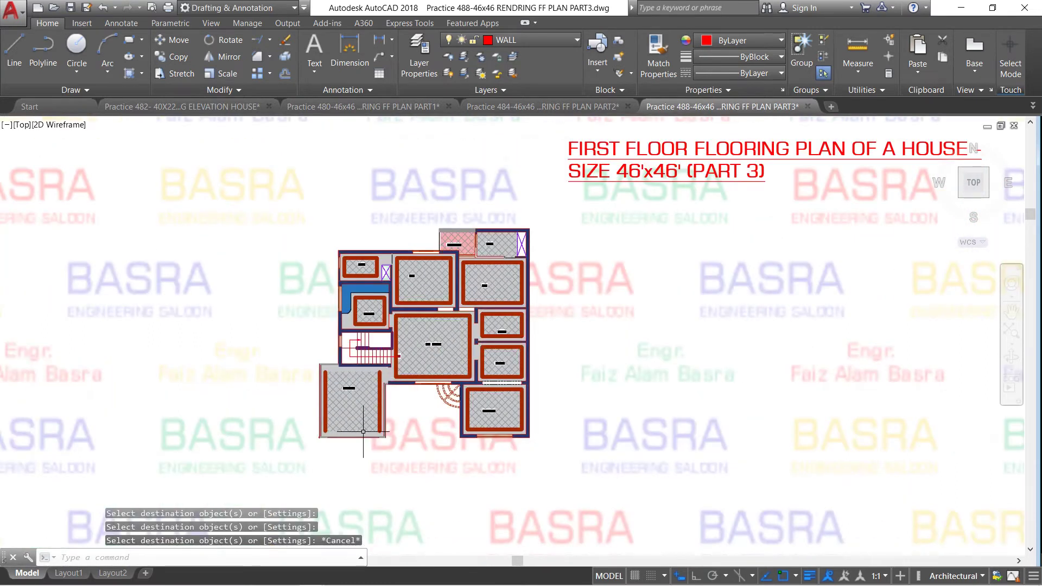
scroll(364, 430, up, 2)
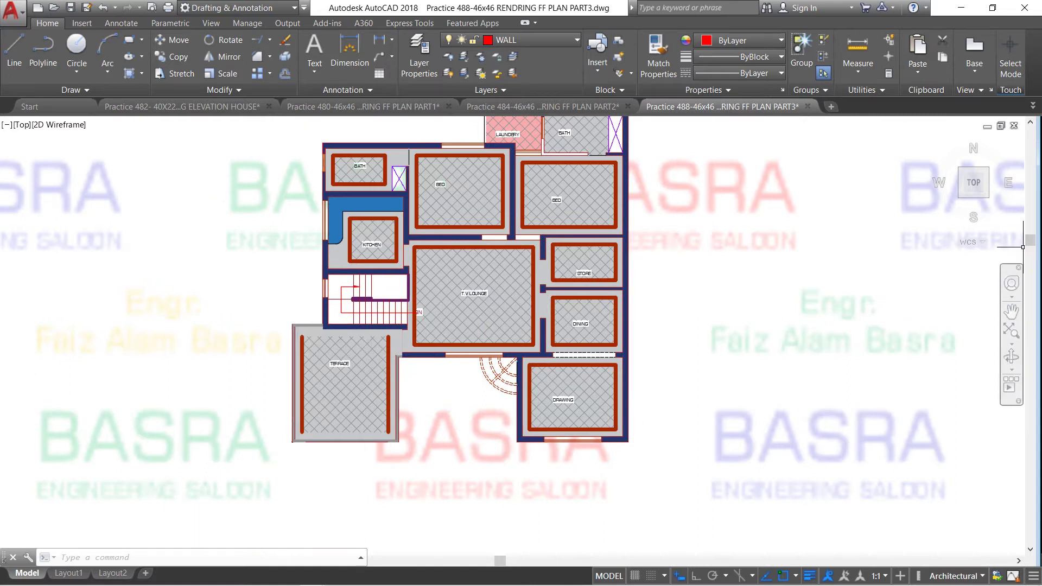
Pan the plan to bring the terrace and dining rooms into view.
click(1010, 310)
drag(741, 259, 775, 352)
scroll(630, 390, up, 2)
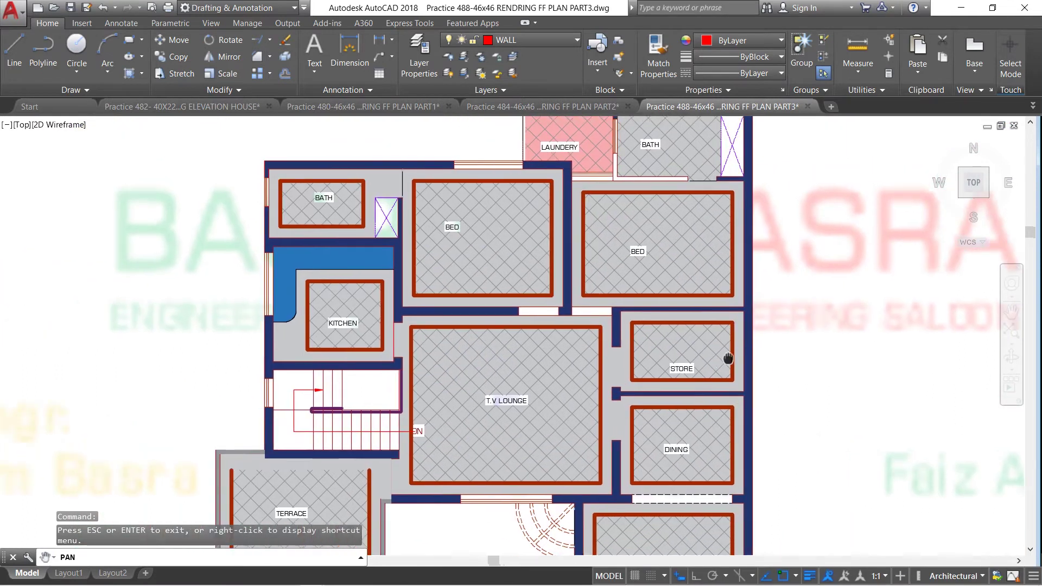
mouse_move(650, 340)
mouse_down()
mouse_move(728, 349)
mouse_move(814, 287)
mouse_move(831, 233)
mouse_up()
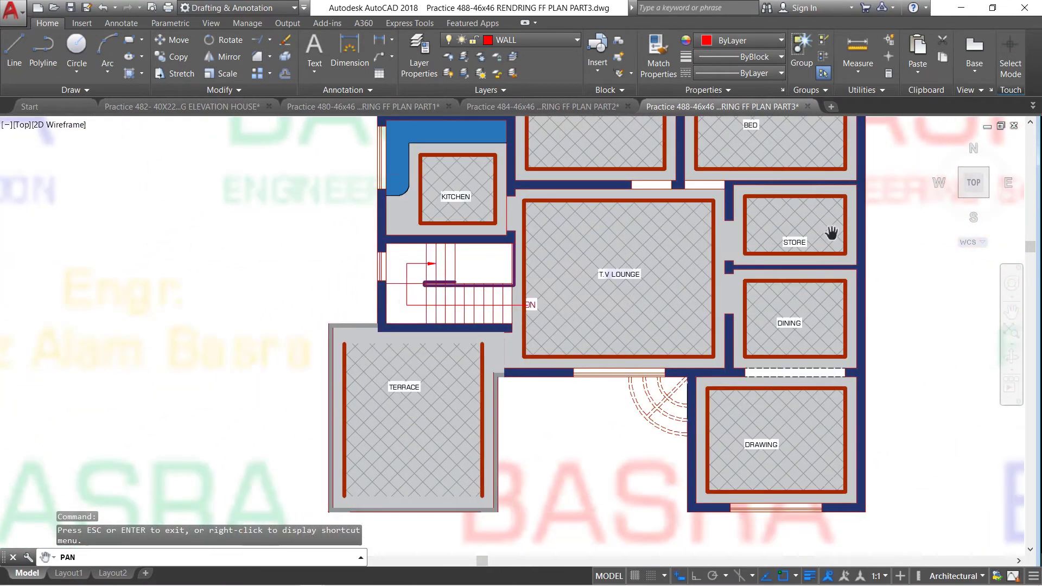
key(Escape)
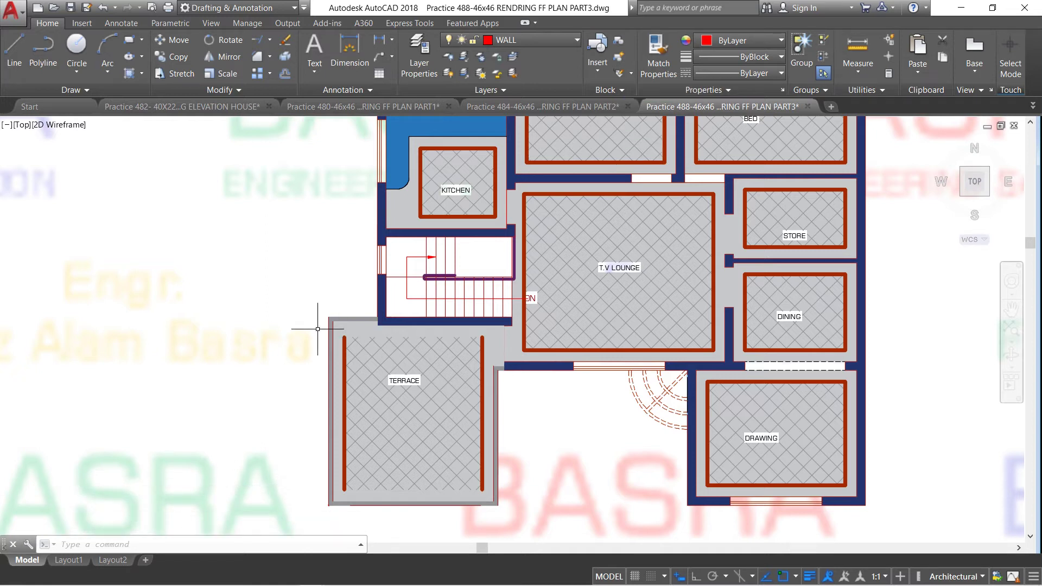
Bring the terrace's top wall line to the front of the draw order.
click(317, 330)
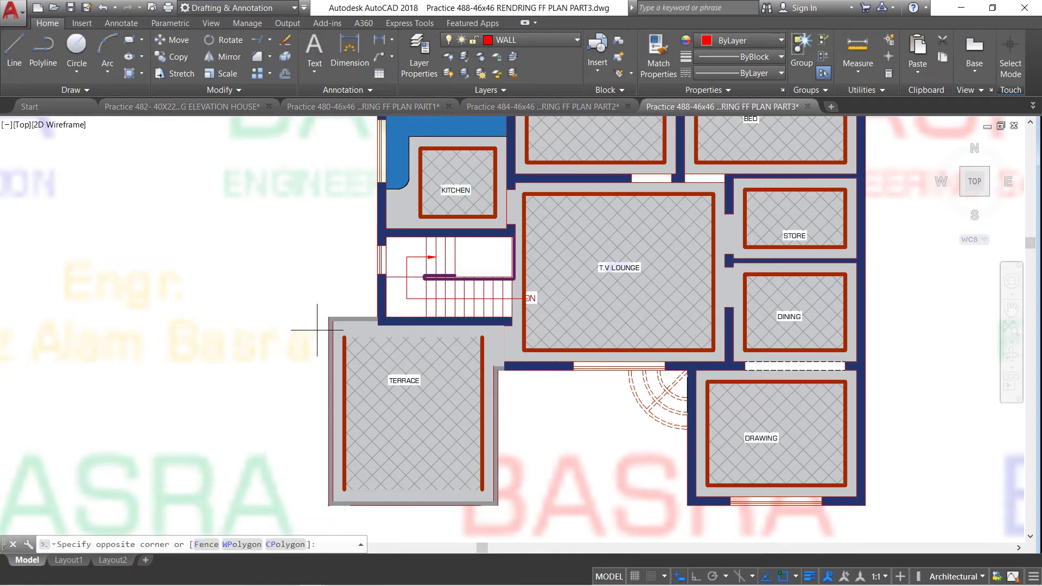
click(507, 357)
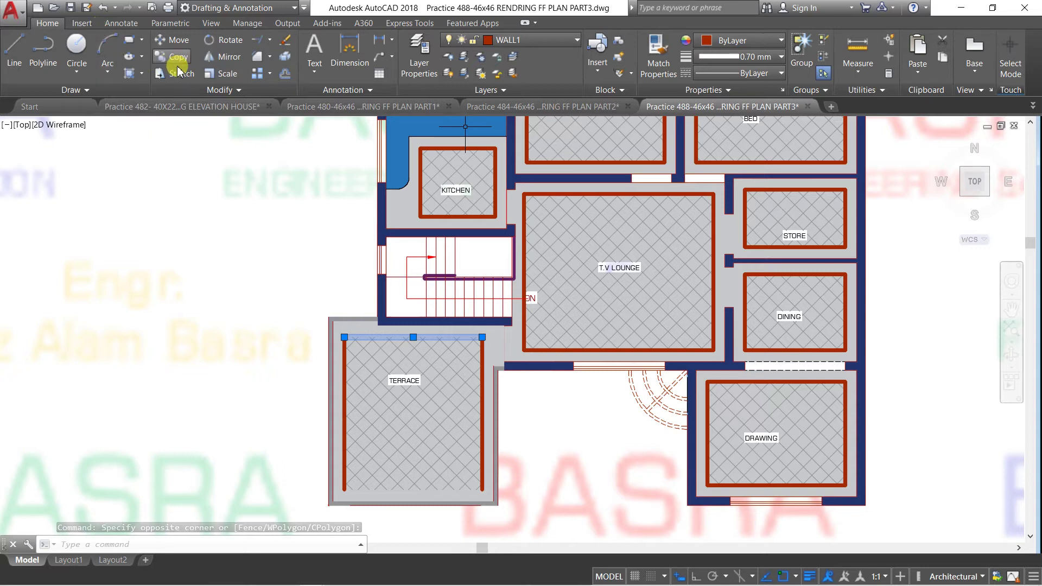
click(250, 95)
click(283, 122)
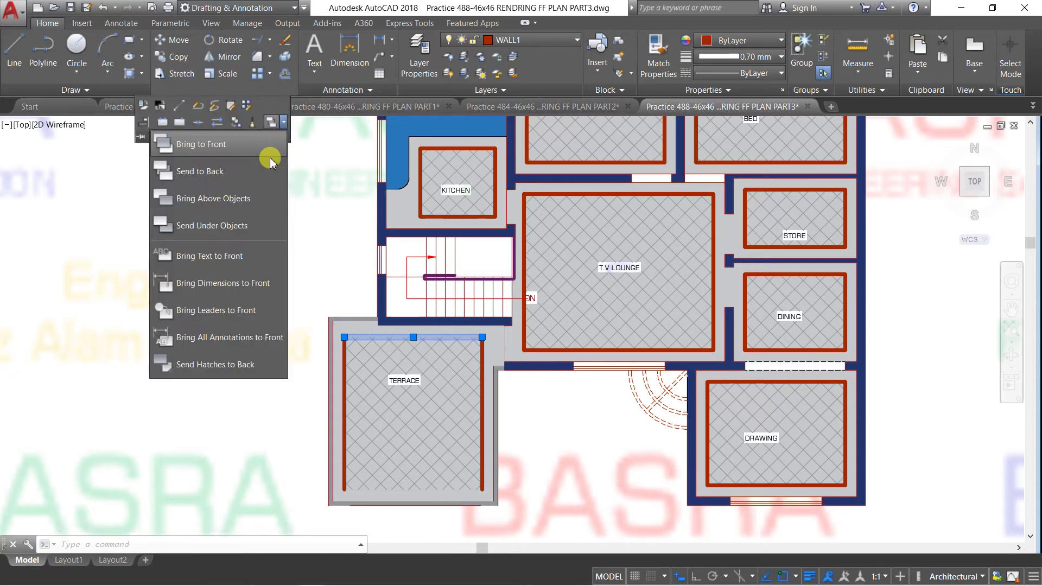
click(238, 142)
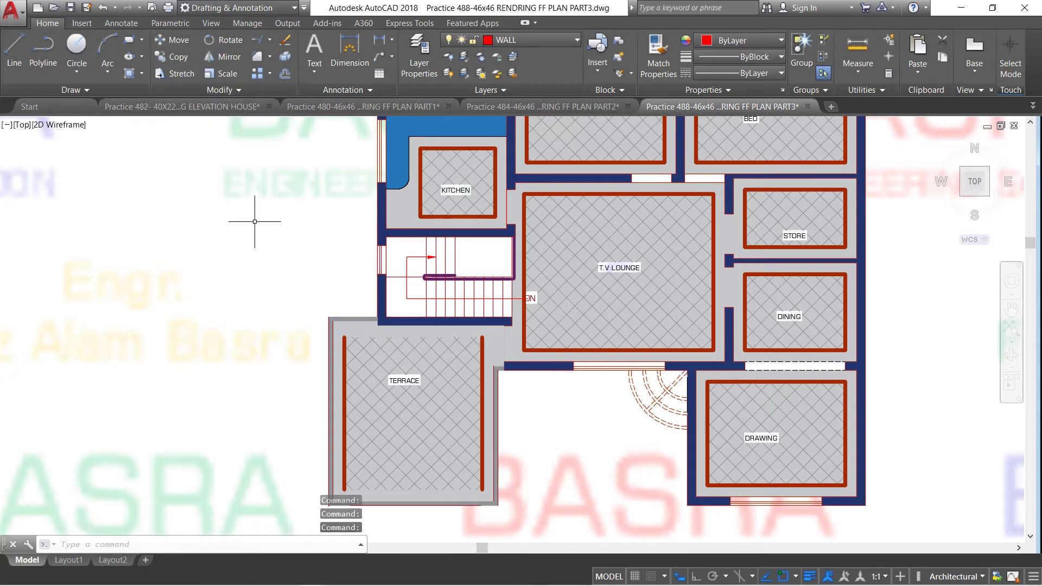
Send the terrace floor hatch to the back of the draw order.
click(388, 367)
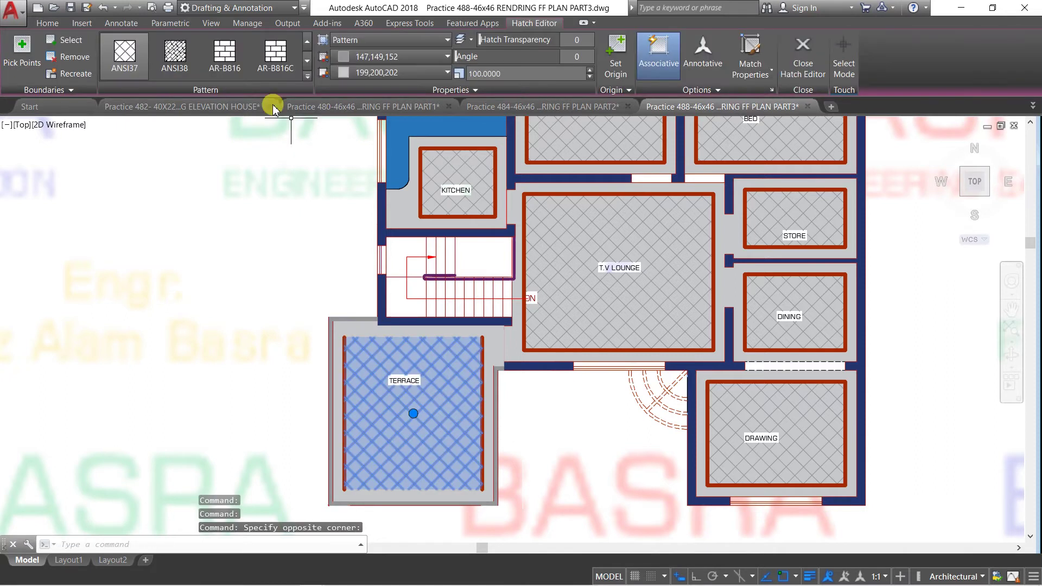
click(48, 23)
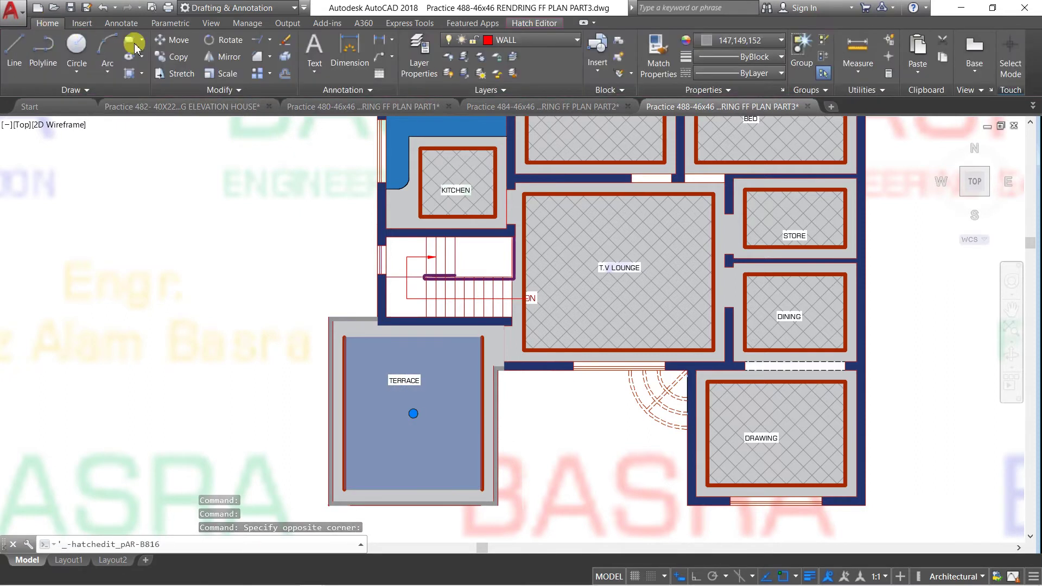
click(234, 90)
click(282, 124)
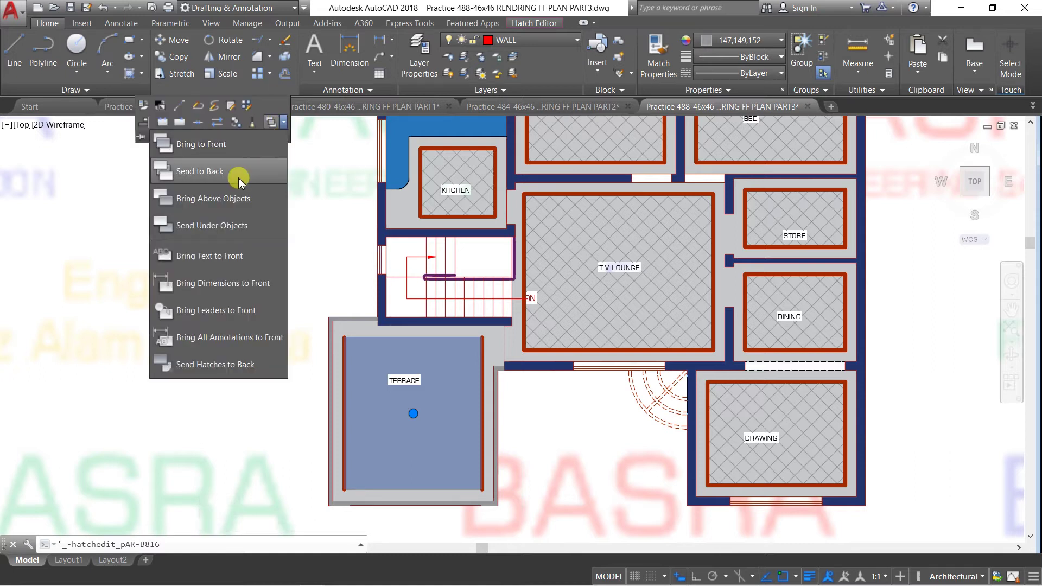
click(239, 173)
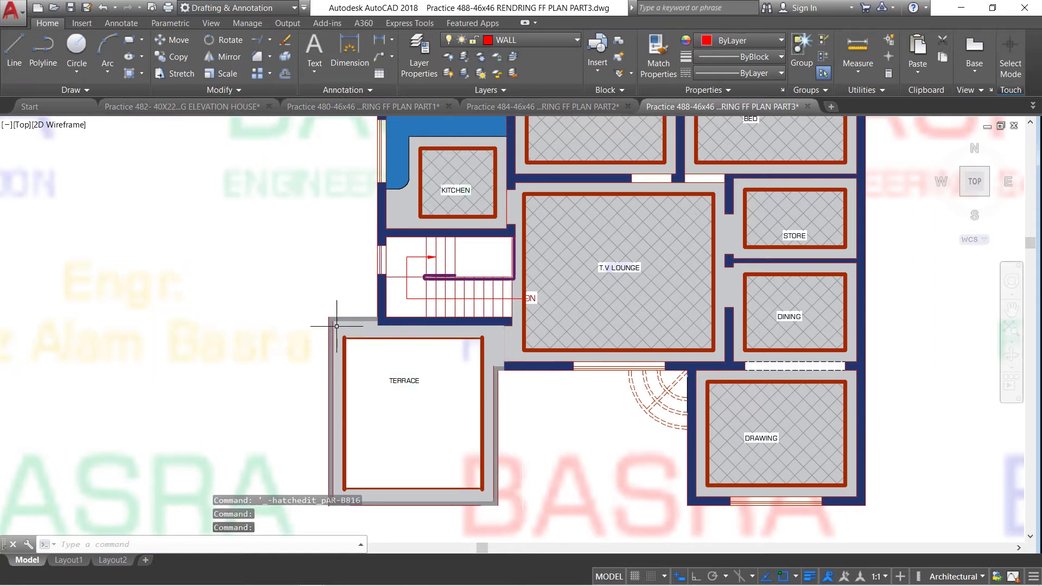
scroll(337, 326, down, 4)
scroll(352, 319, up, 2)
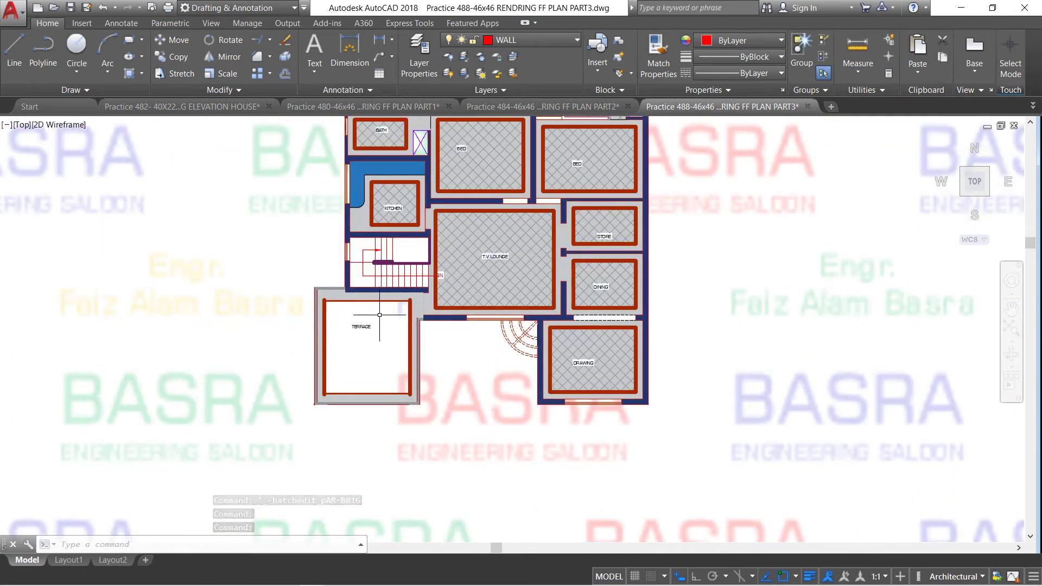
Send the tiled watermark image behind the floor plan and zoom in on the plan.
scroll(429, 342, down, 2)
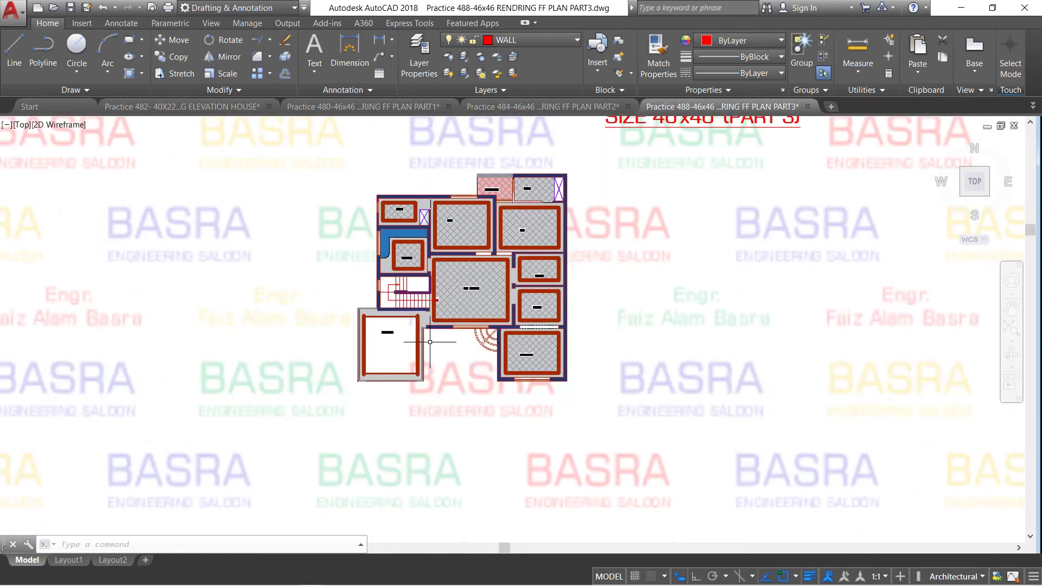
click(660, 350)
scroll(452, 403, down, 2)
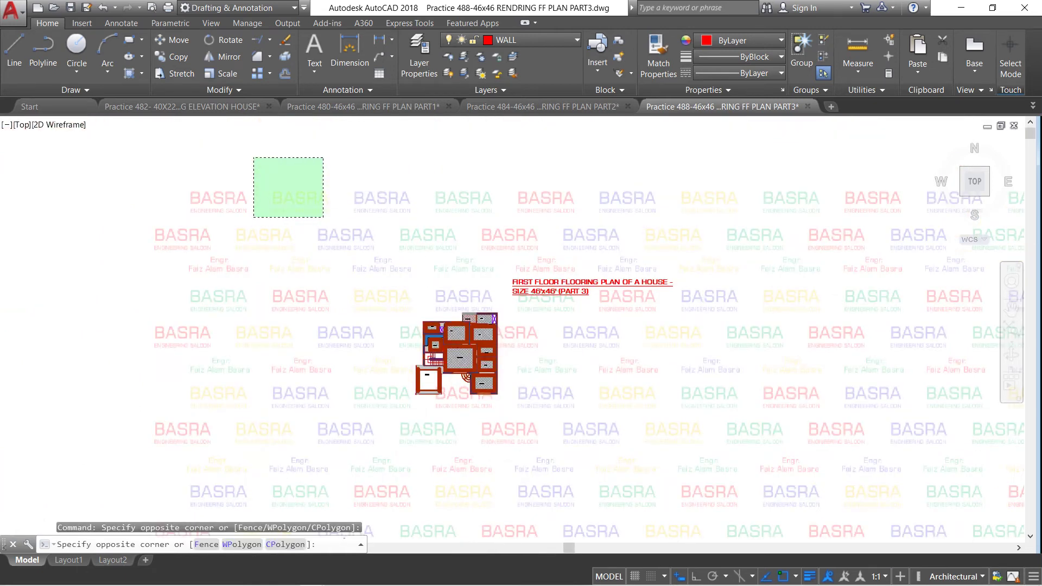
click(201, 120)
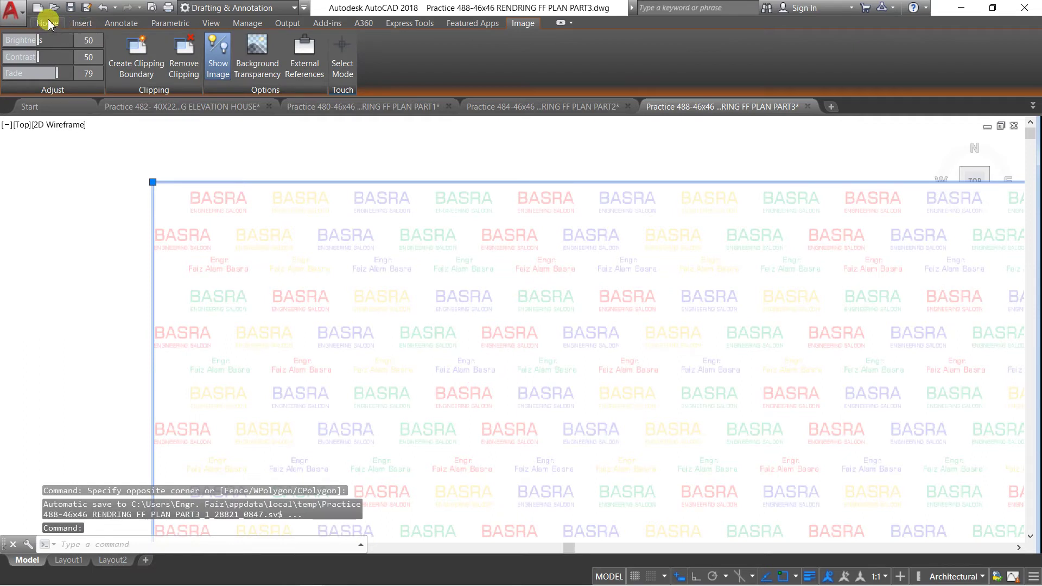
click(48, 23)
click(240, 90)
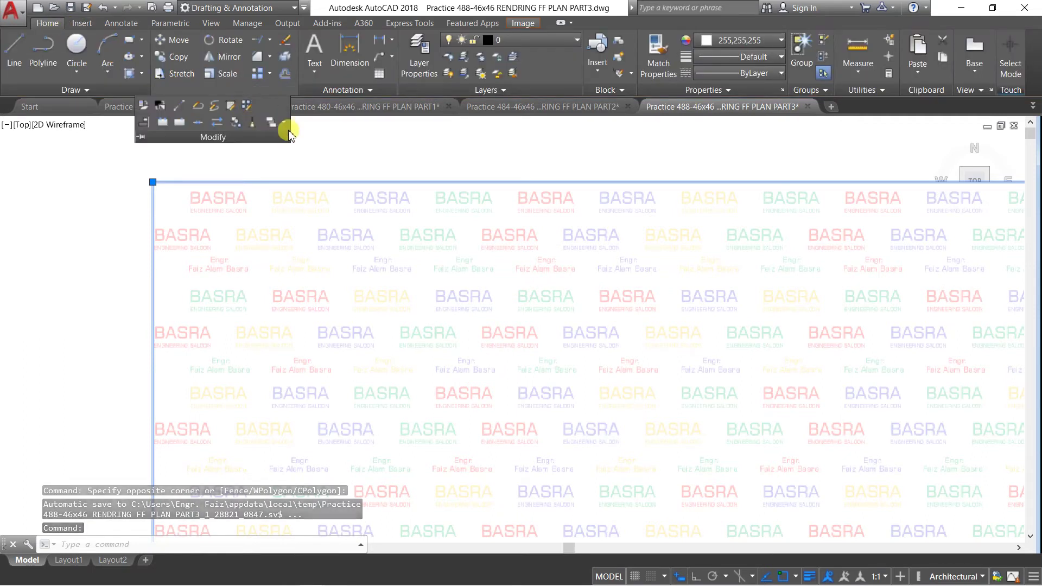
click(283, 122)
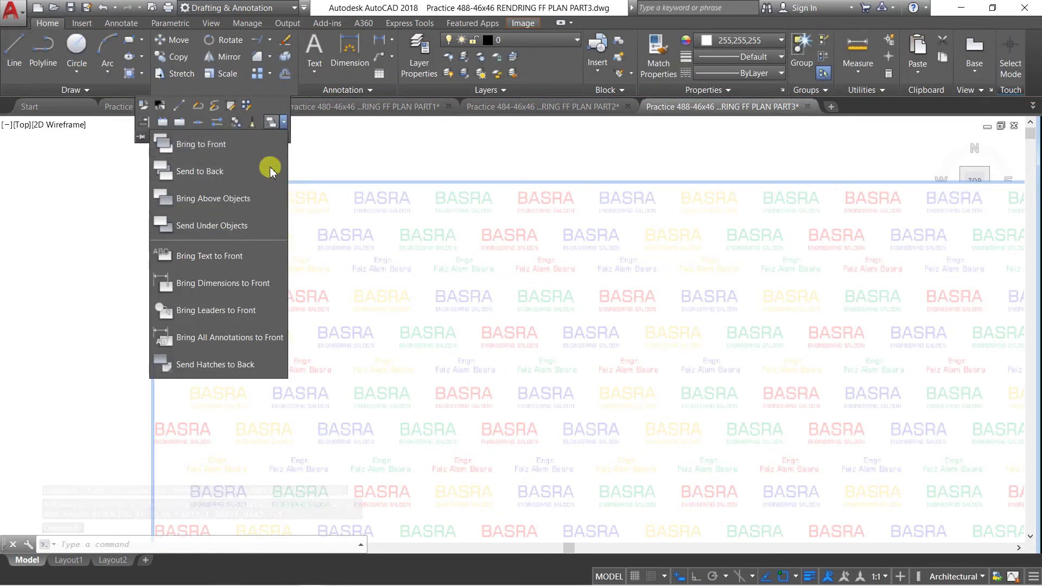
click(268, 171)
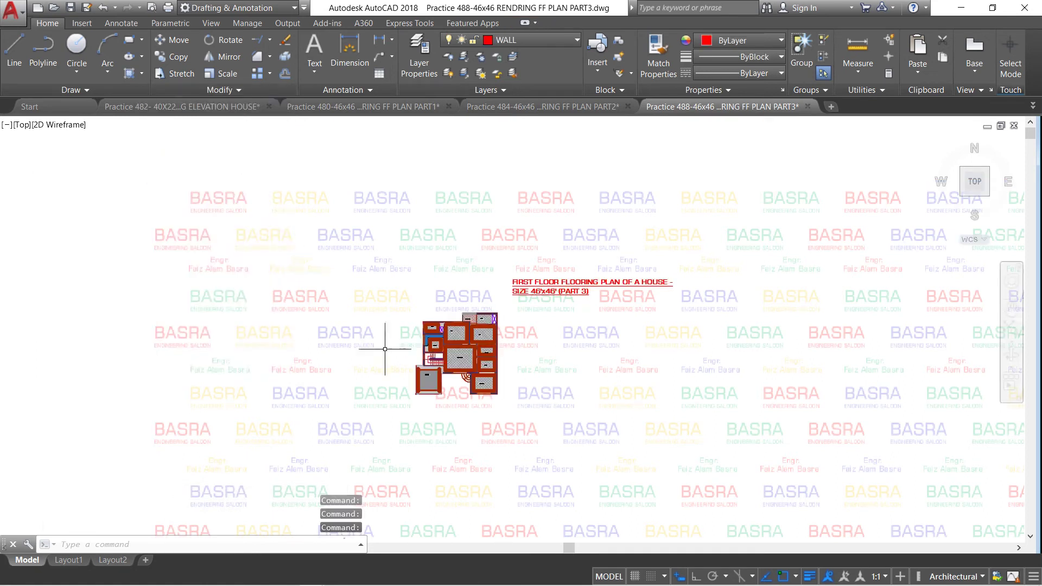
scroll(435, 387, up, 2)
scroll(487, 407, up, 2)
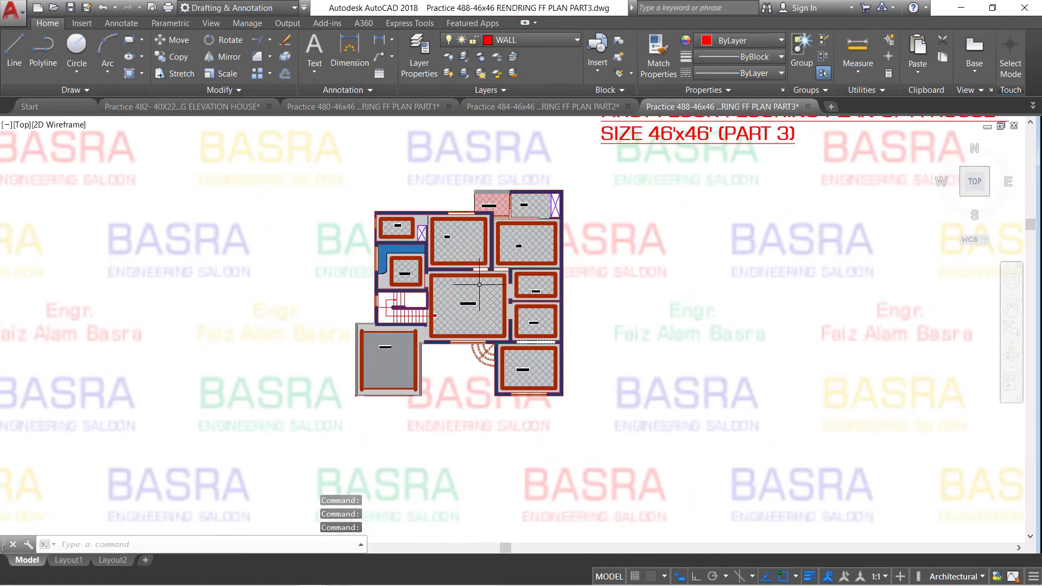
scroll(479, 284, up, 2)
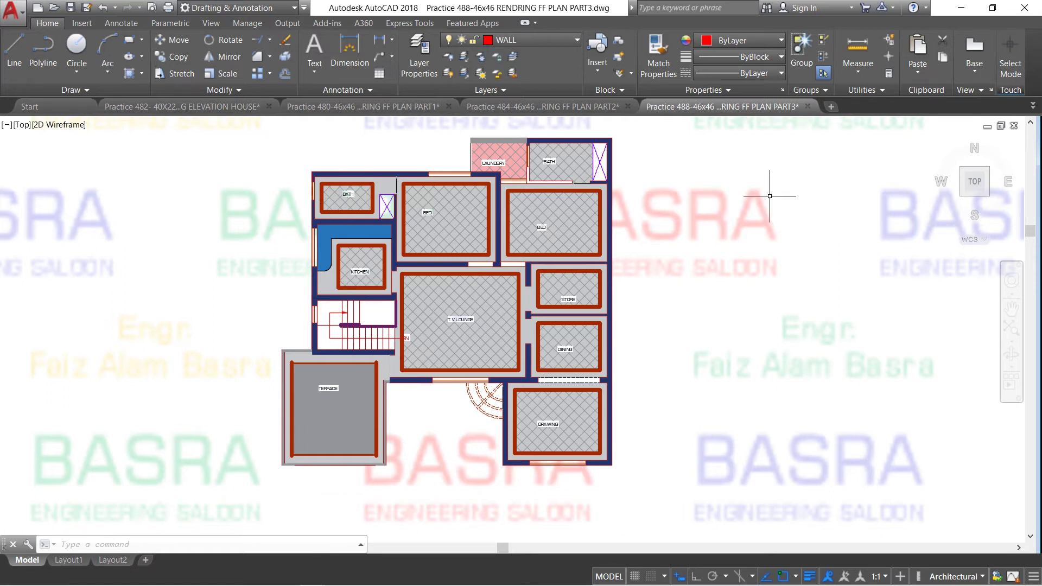
Copy a room's grey crosshatch onto the terrace and pink laundry floors.
click(650, 49)
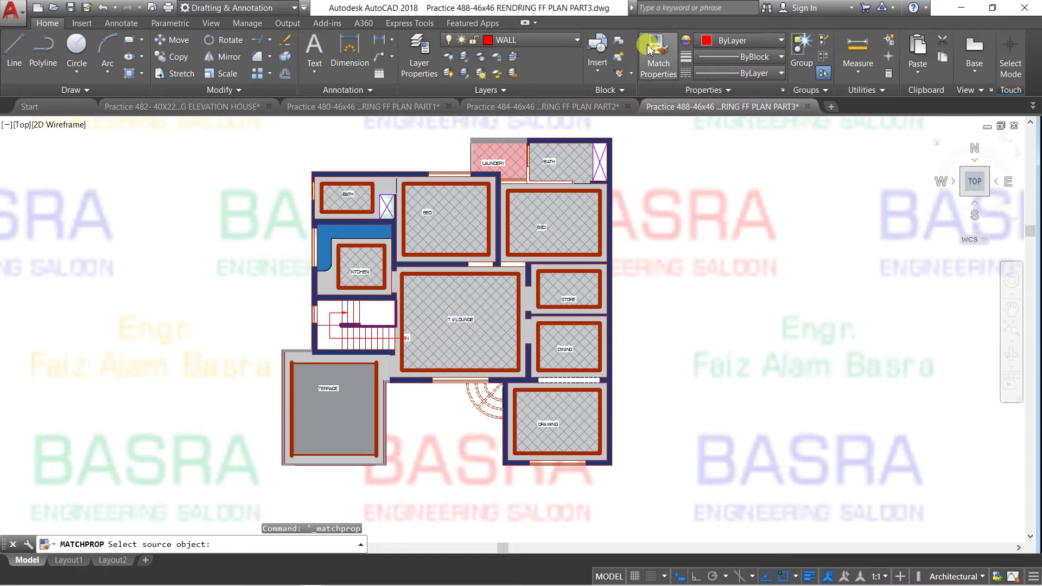
click(418, 317)
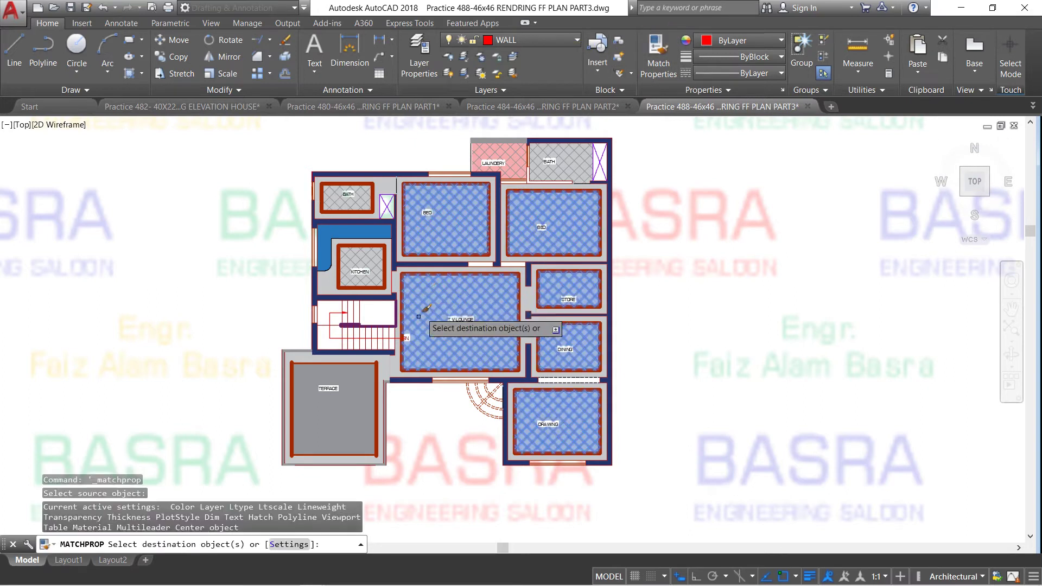
click(354, 415)
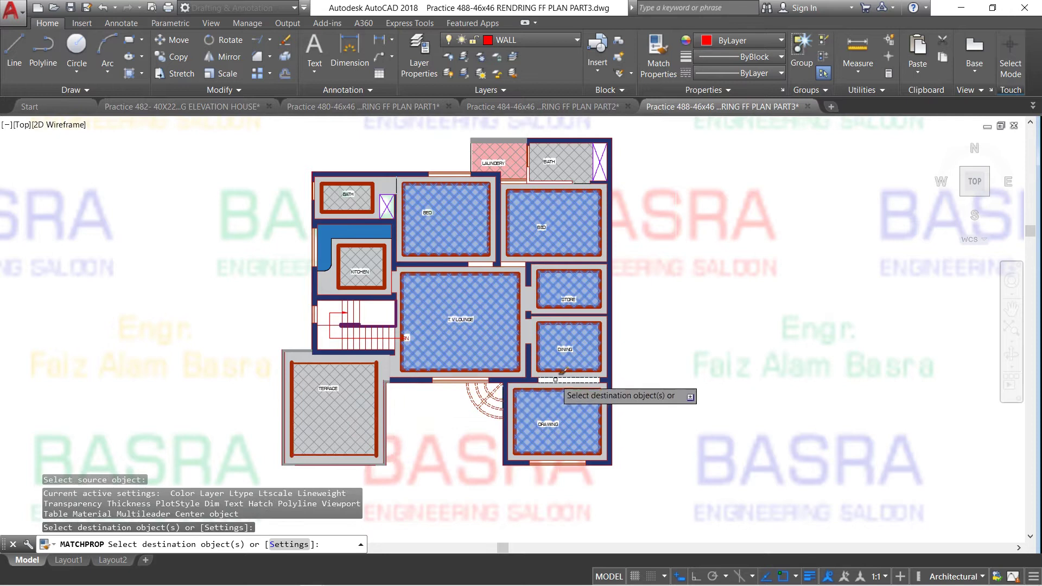
click(515, 151)
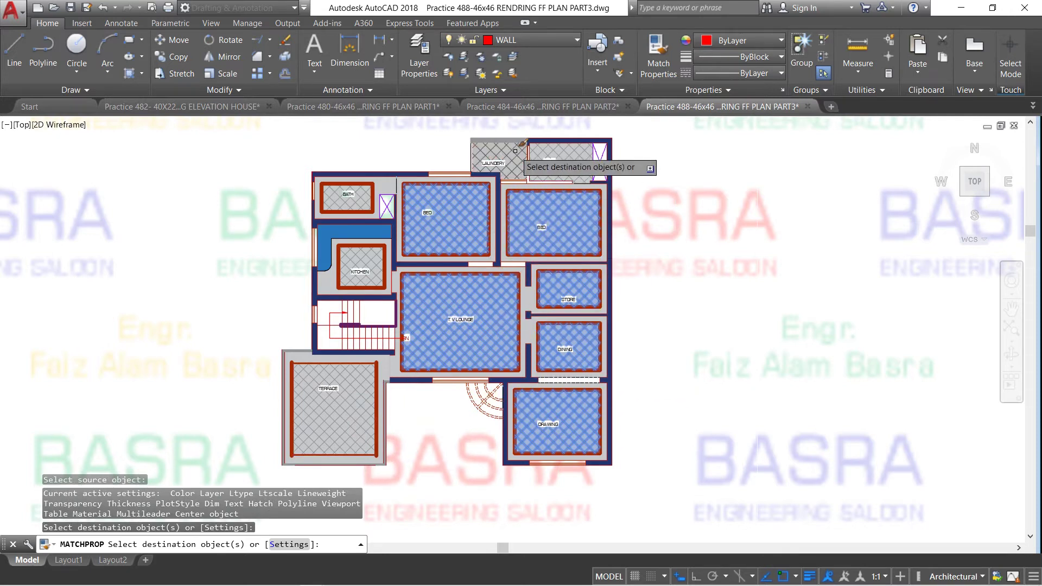
right_click(706, 191)
click(732, 207)
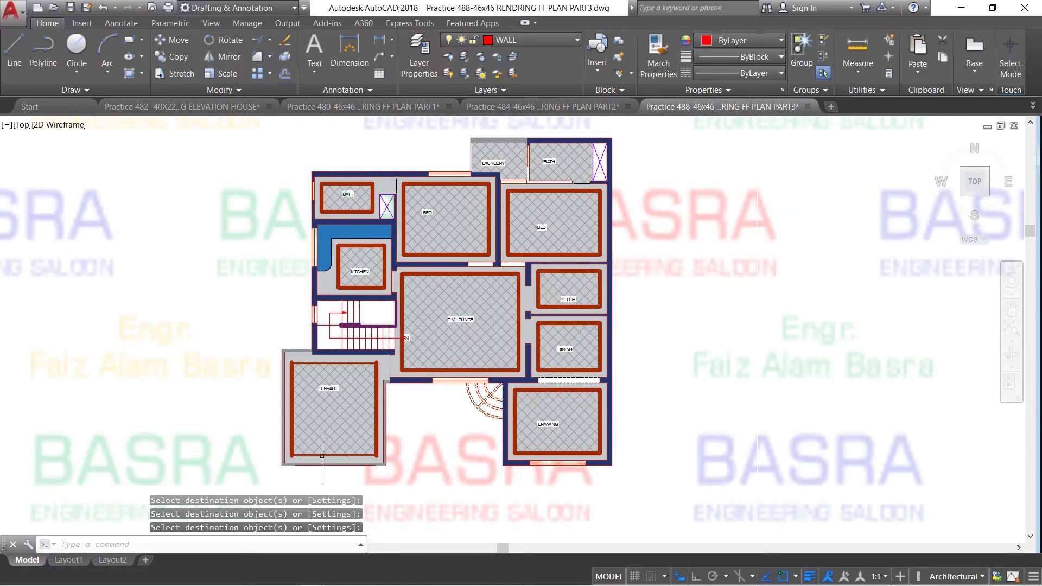
scroll(322, 456, up, 3)
scroll(324, 458, up, 3)
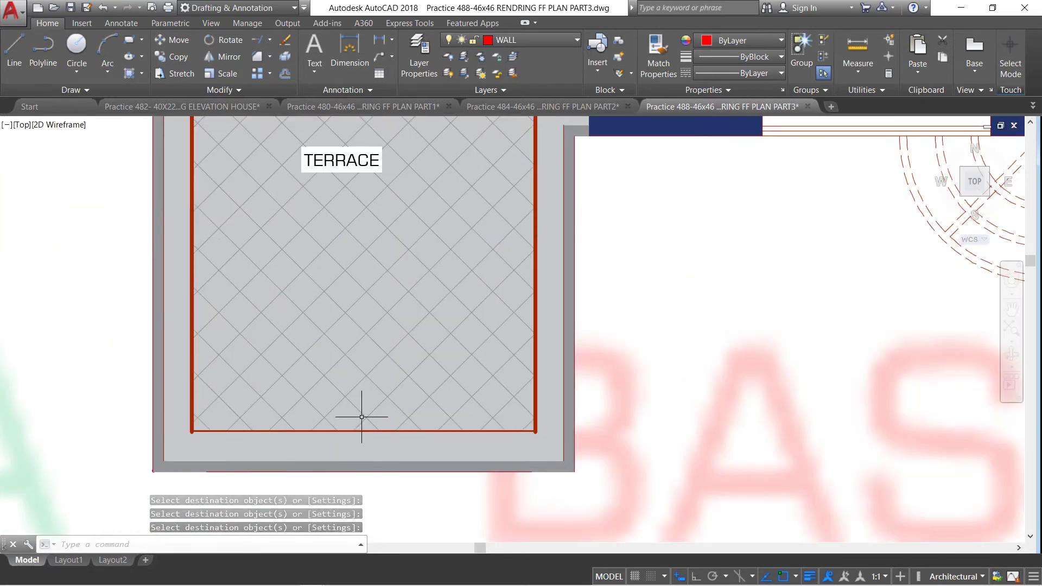
Apply the terrace's red right-wall style to the inner terrace border via Match Properties.
click(657, 51)
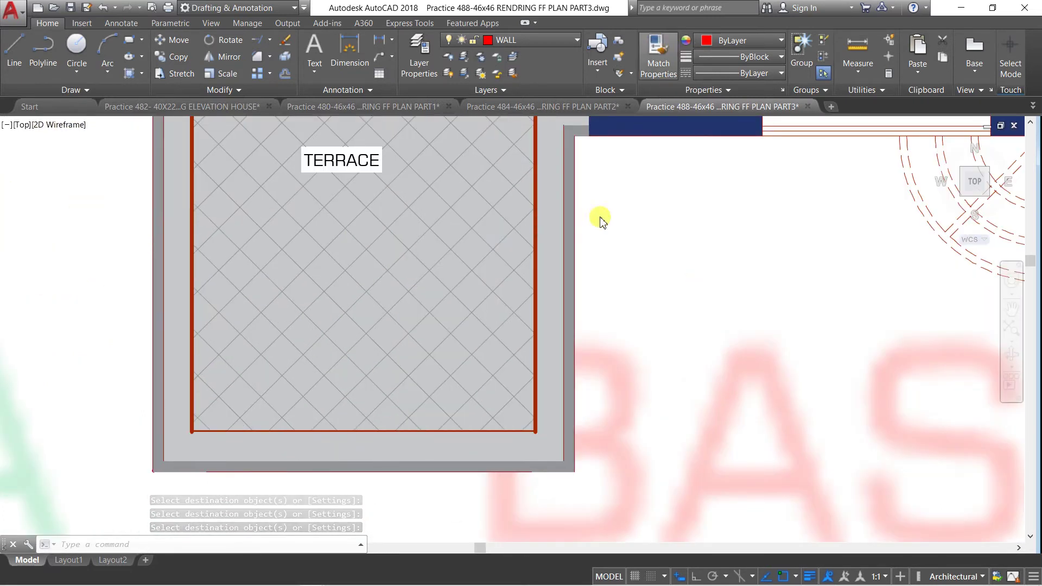
click(535, 392)
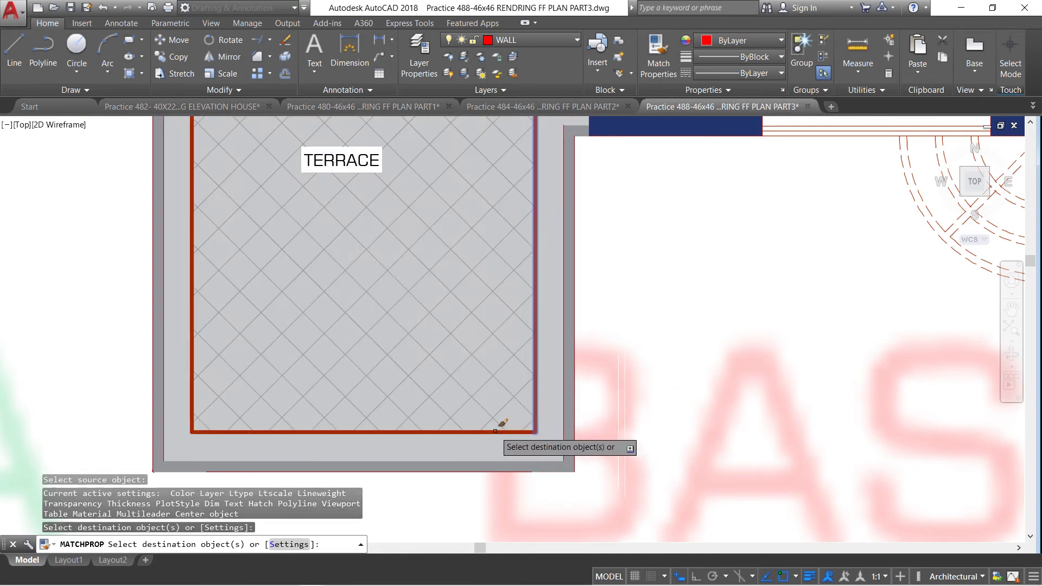
scroll(506, 468, down, 2)
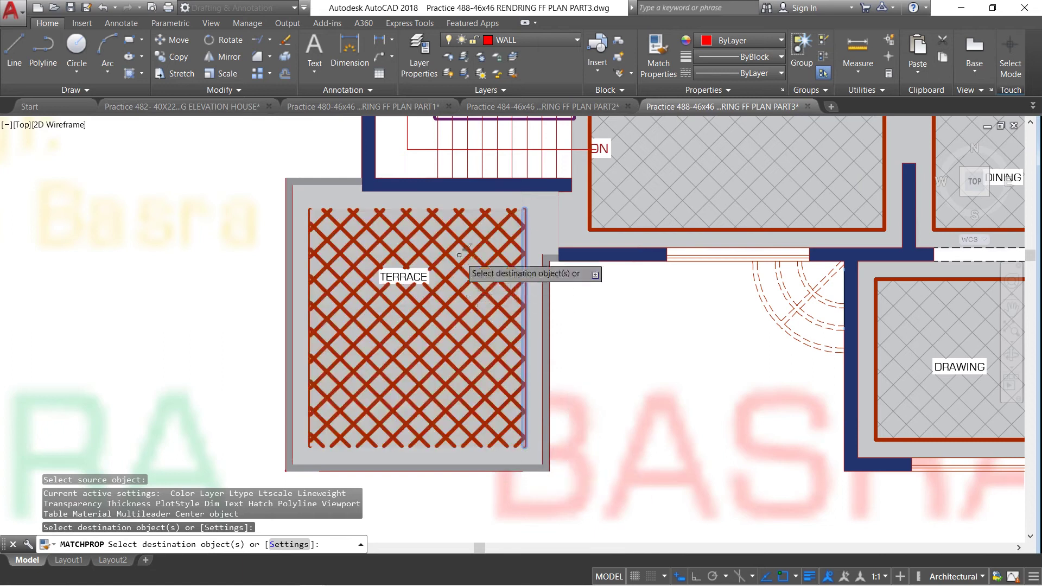
click(445, 210)
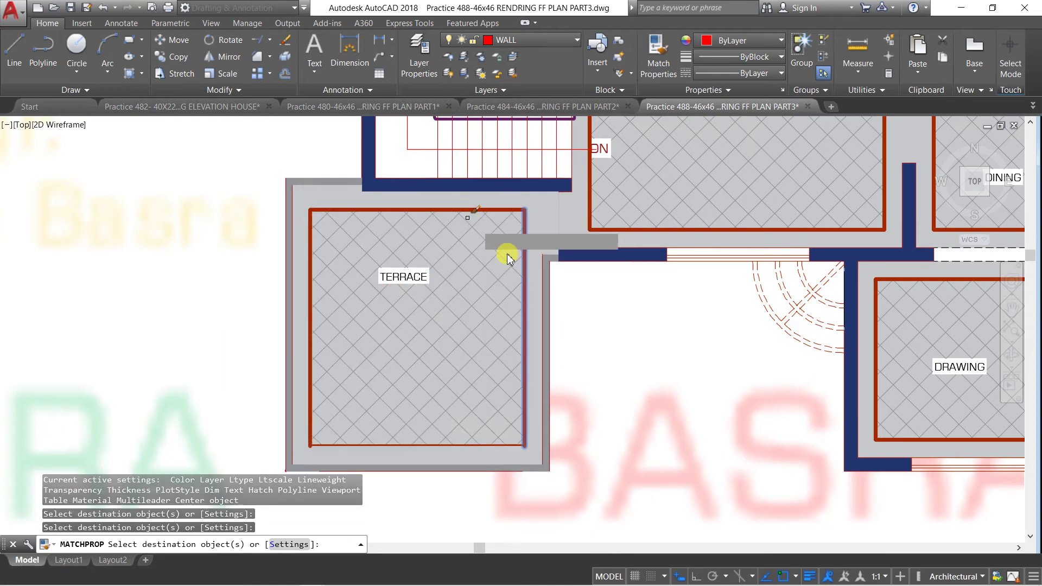
key(Escape)
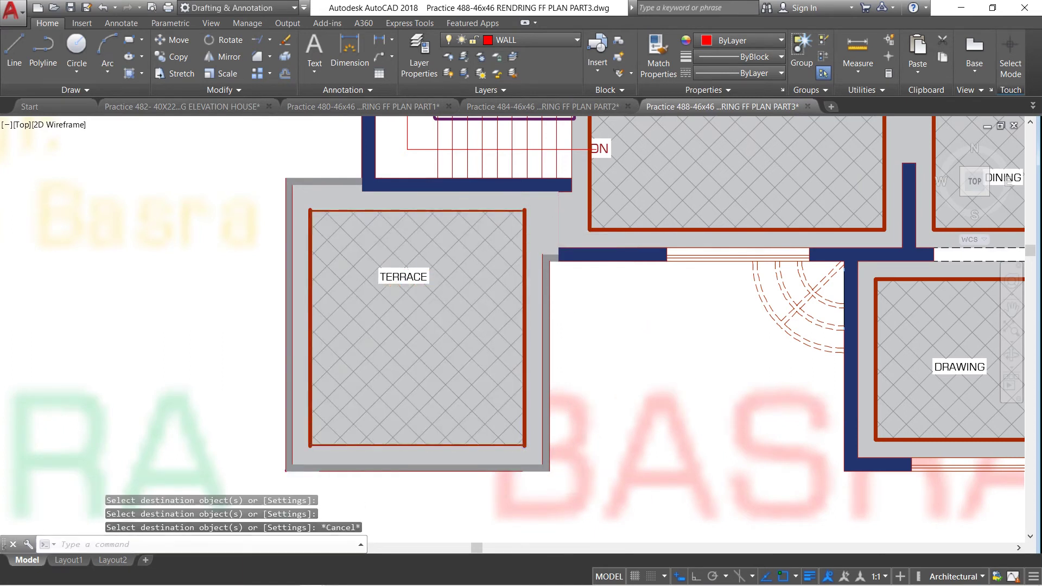
scroll(504, 380, down, 5)
scroll(530, 373, up, 3)
scroll(434, 380, up, 3)
scroll(408, 400, down, 4)
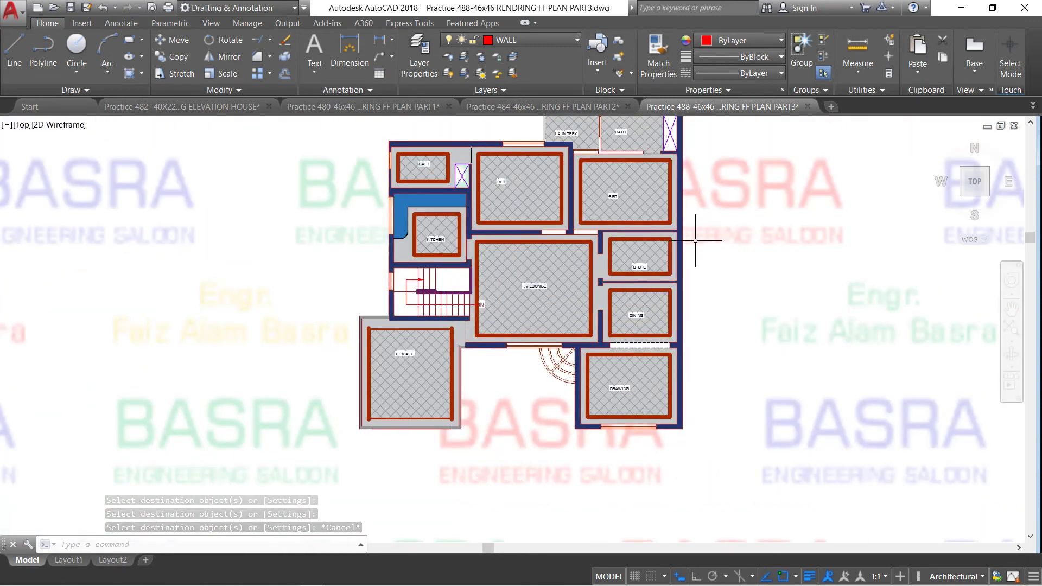
Send the grey surround hatch around the terrace to the back of the draw order.
scroll(708, 239, up, 2)
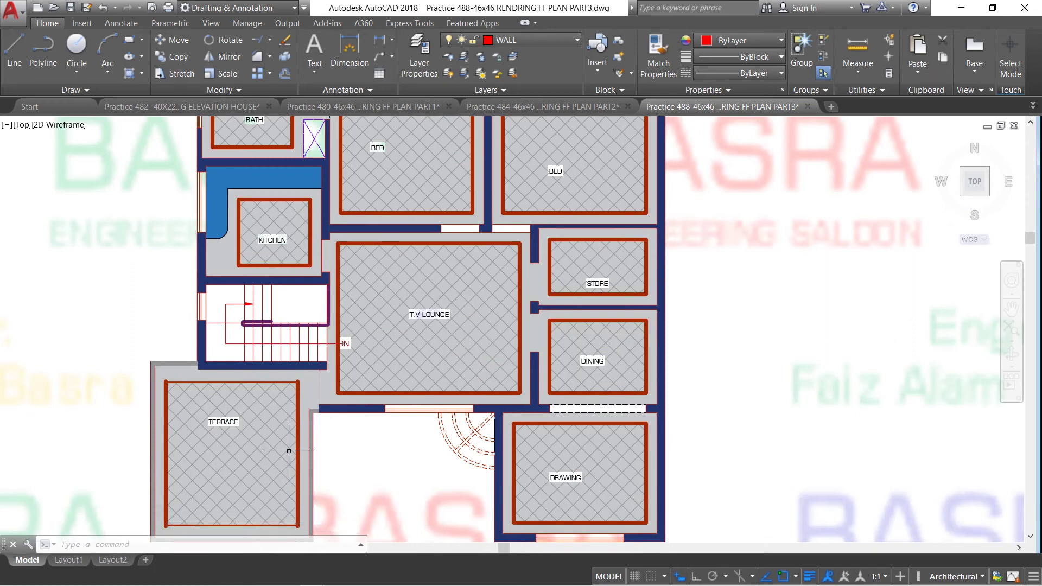
scroll(288, 451, down, 2)
scroll(275, 500, up, 4)
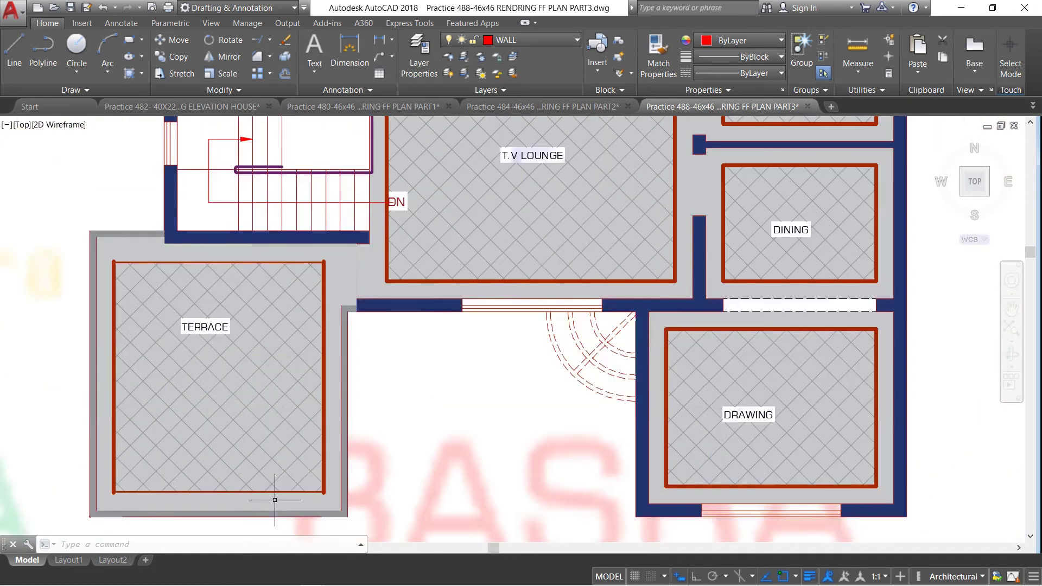
click(275, 500)
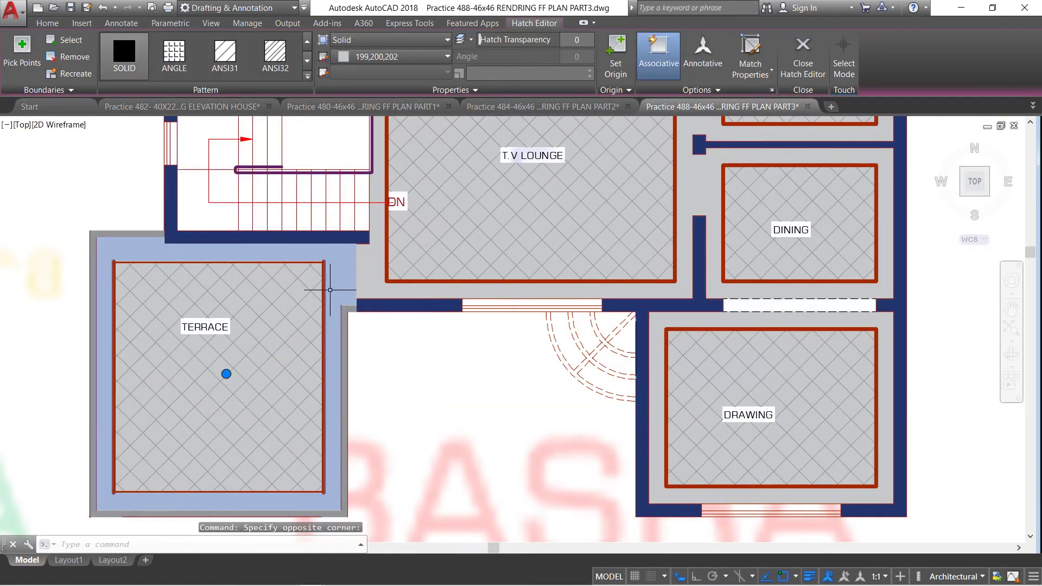
click(51, 24)
click(244, 90)
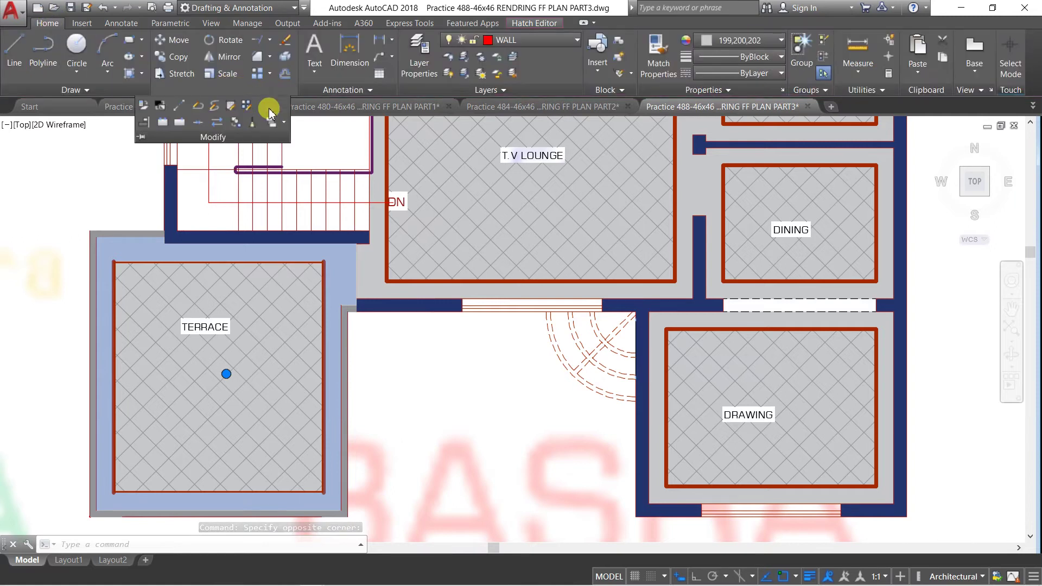
click(274, 123)
click(214, 169)
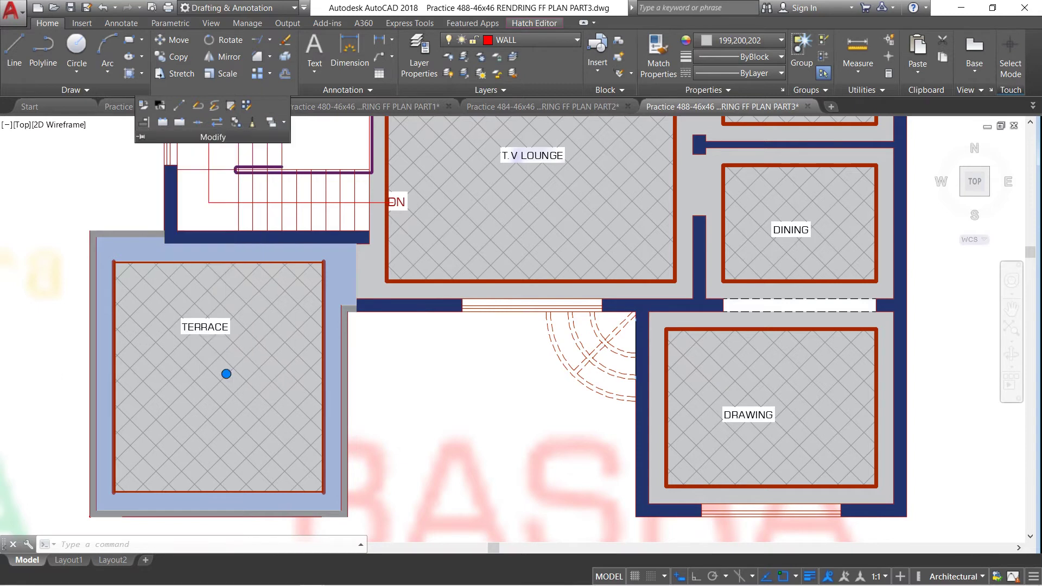
key(Escape)
key(Escape)
Zoom out to view the whole first-floor flooring plan over the watermark.
scroll(352, 351, down, 2)
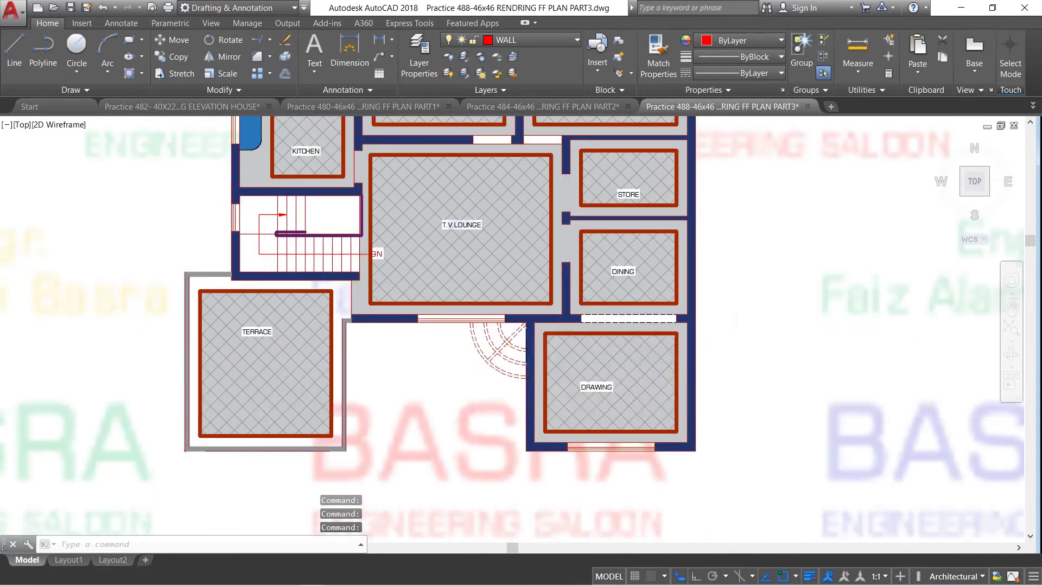
scroll(279, 335, down, 1)
scroll(257, 324, down, 2)
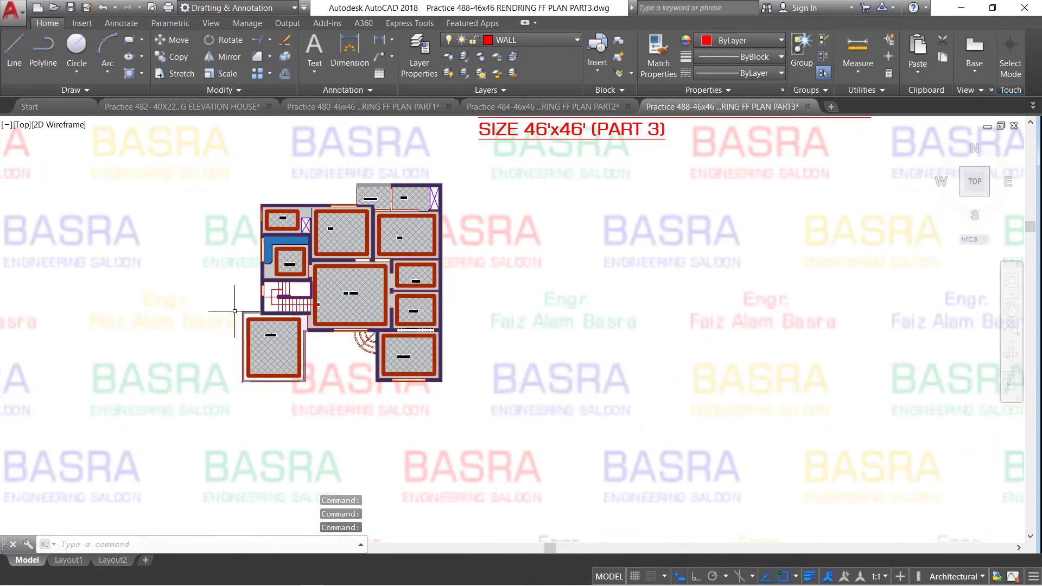
scroll(235, 311, down, 2)
scroll(239, 306, down, 4)
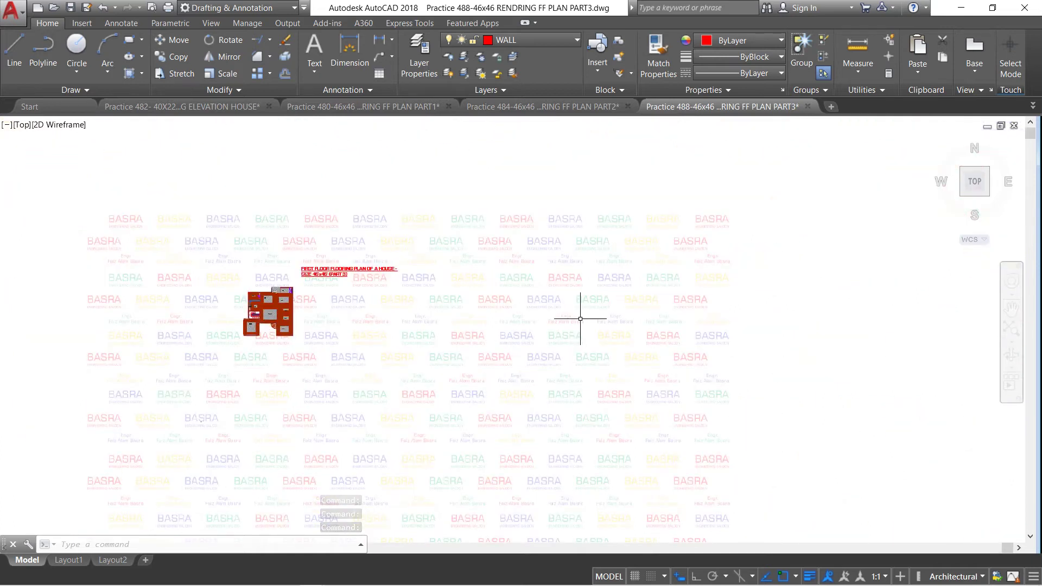
click(846, 355)
click(671, 168)
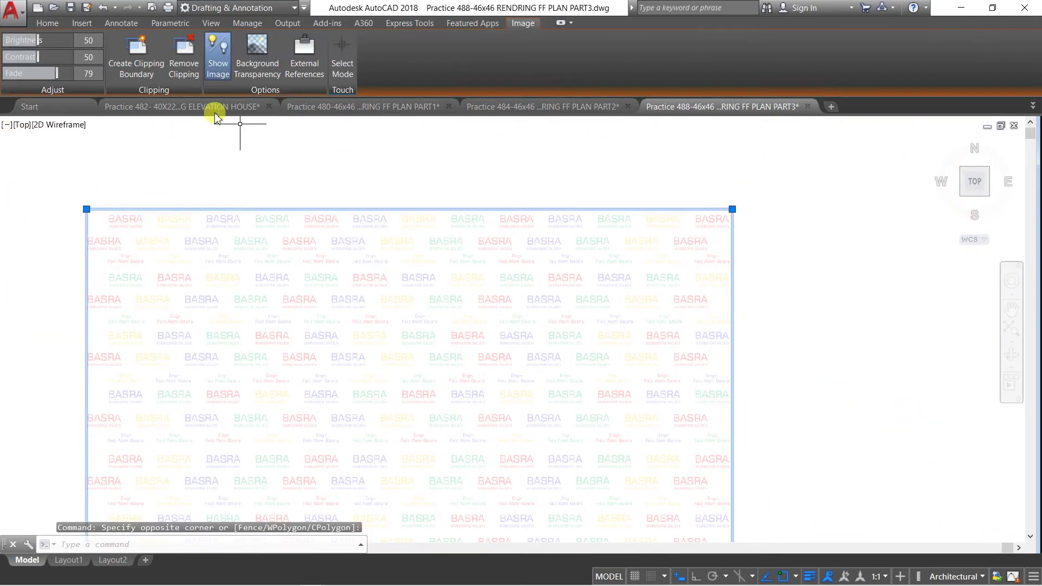
click(53, 25)
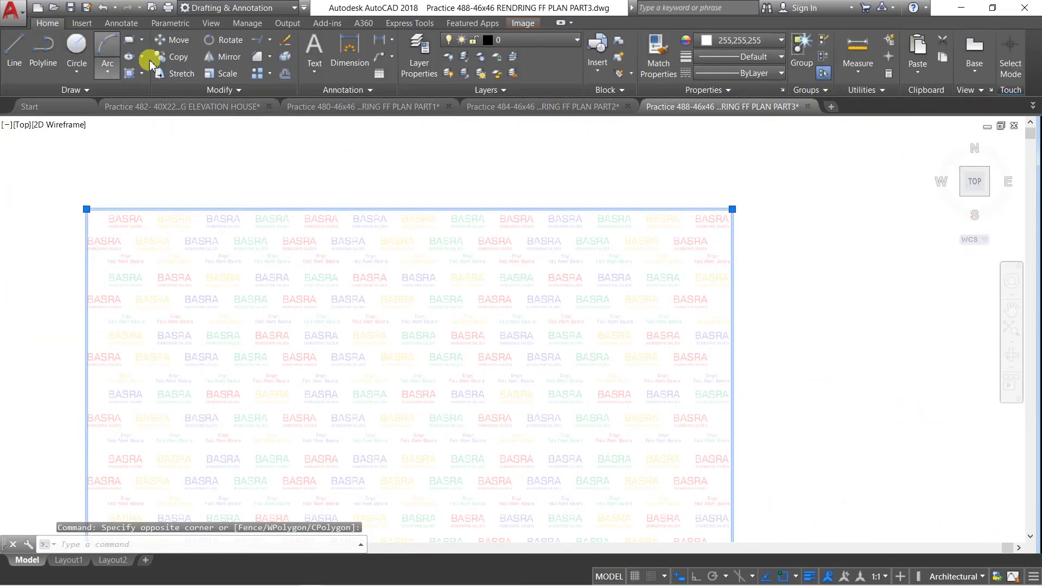
click(241, 91)
click(283, 123)
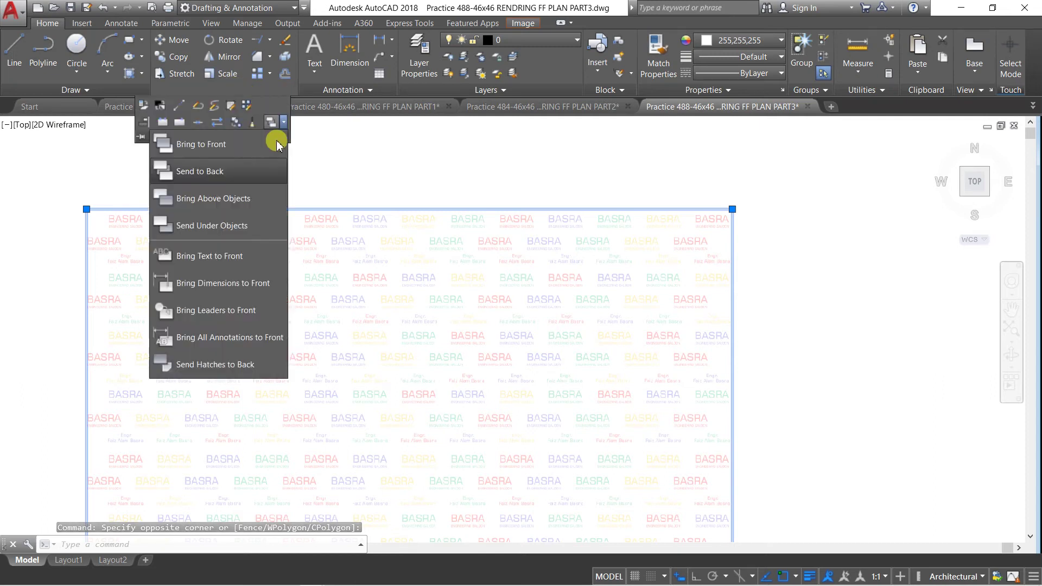
click(255, 167)
scroll(245, 336, up, 1)
scroll(245, 335, up, 1)
scroll(253, 267, up, 2)
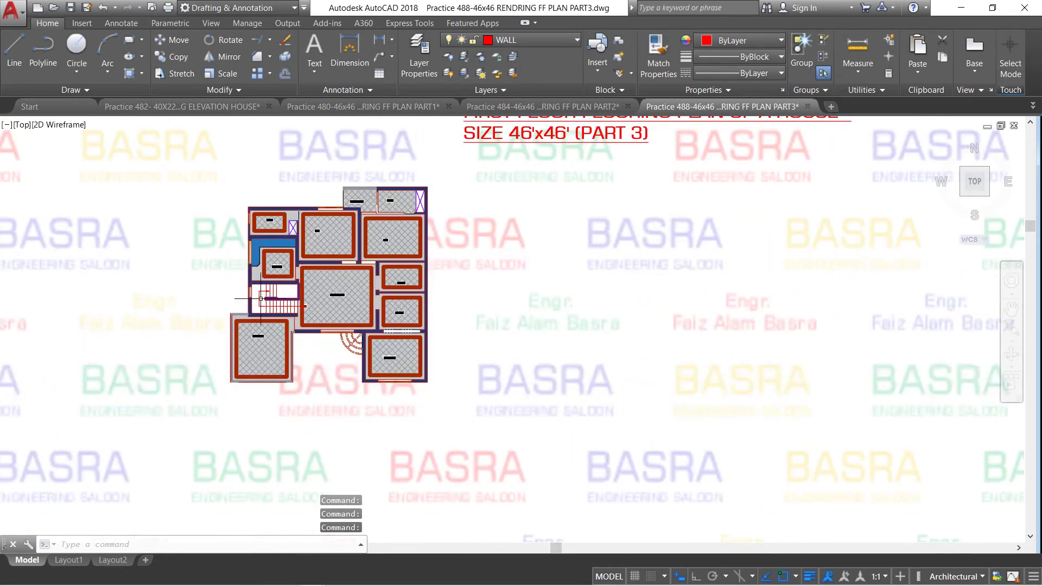
scroll(269, 204, up, 2)
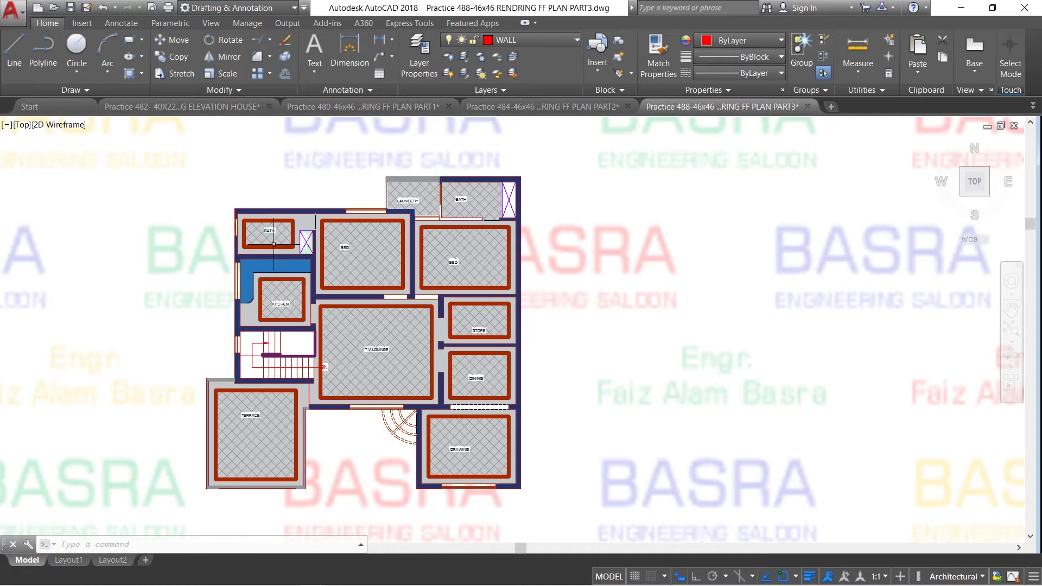
scroll(271, 253, up, 2)
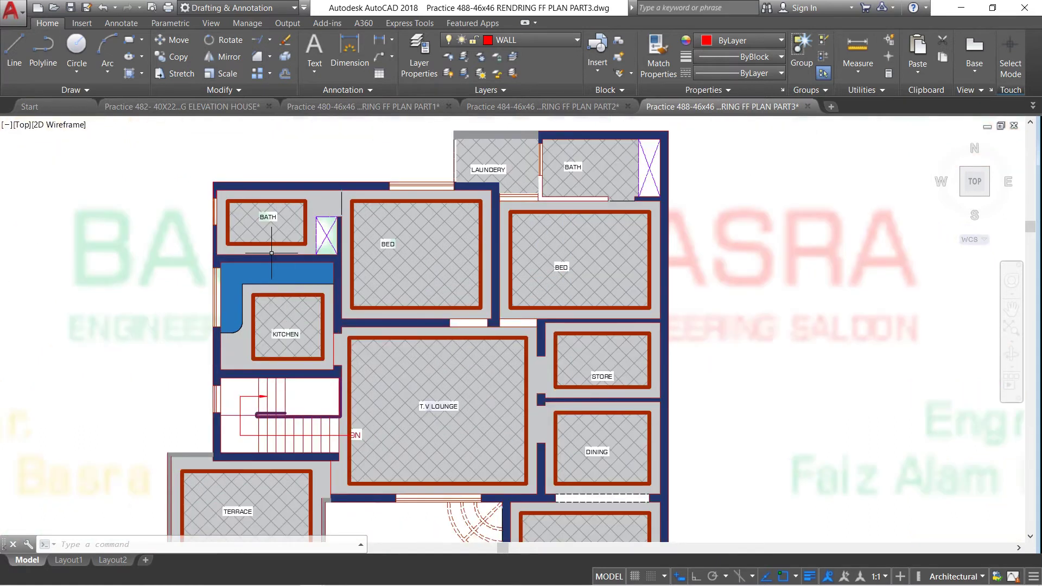
Recolour the blue L-shaped kitchen counter hatch to dark grey 99,100,102.
click(292, 275)
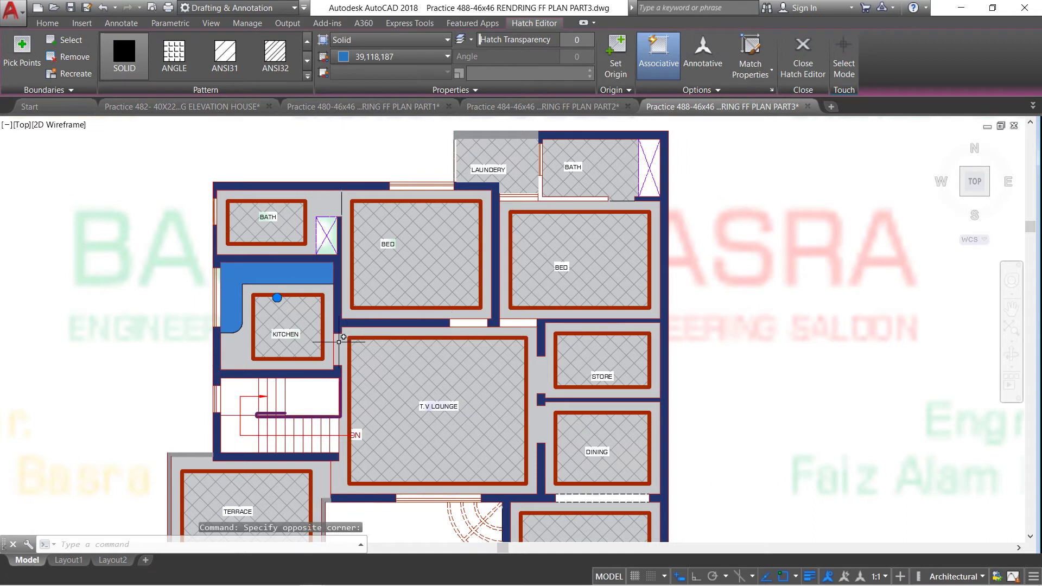
key(Escape)
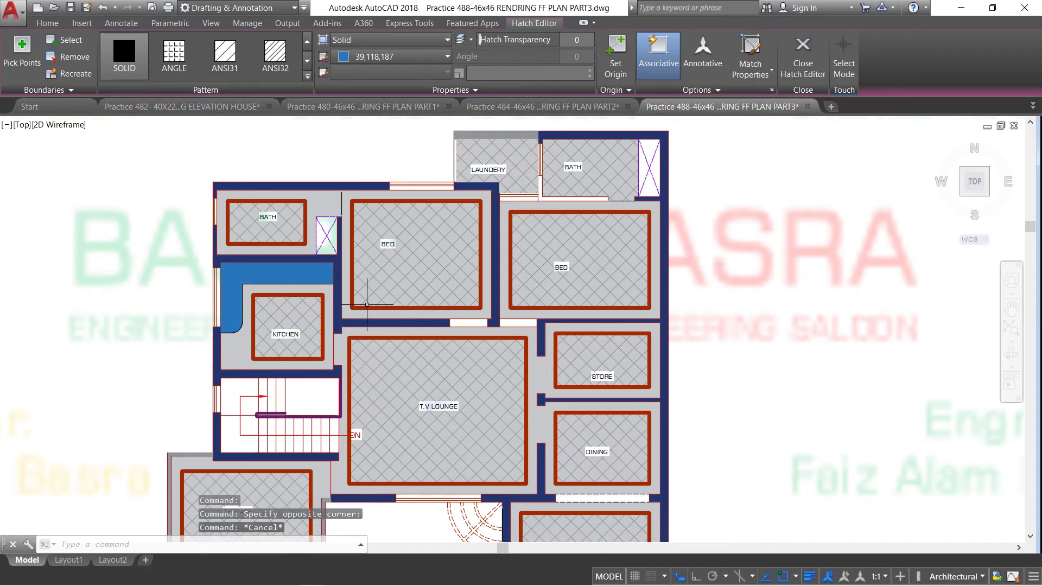
click(304, 275)
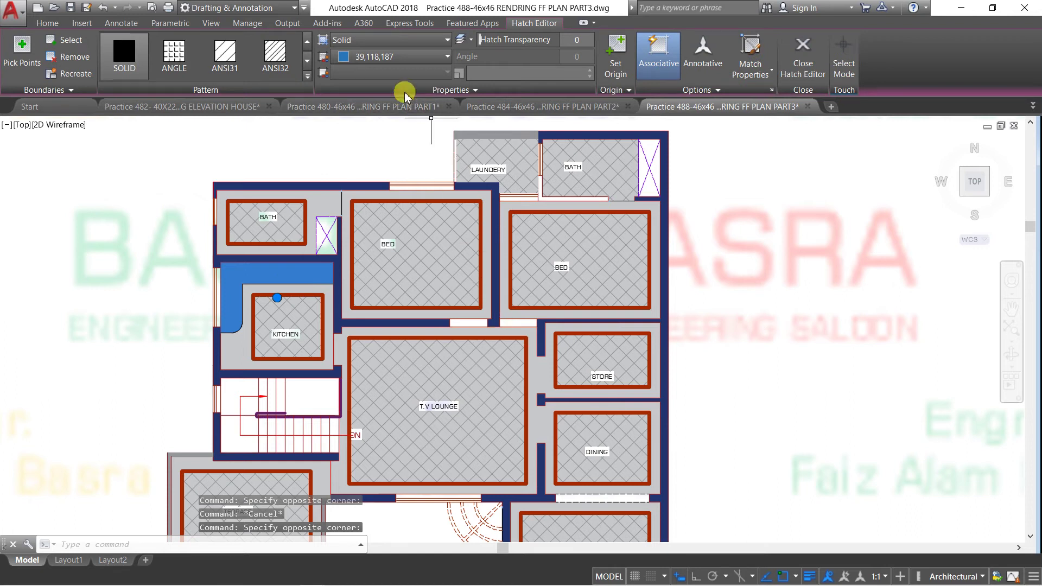
click(446, 59)
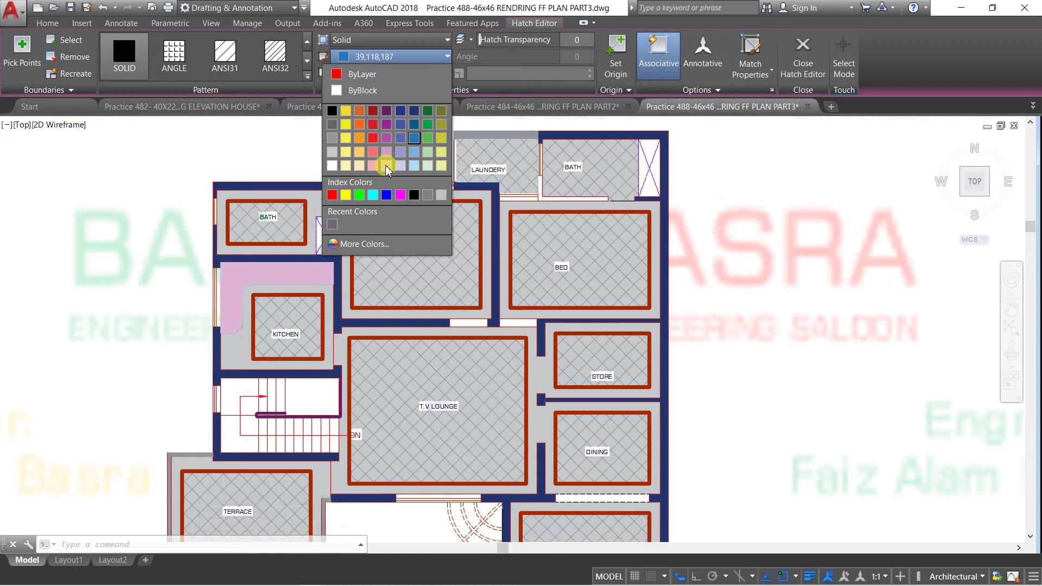
click(332, 128)
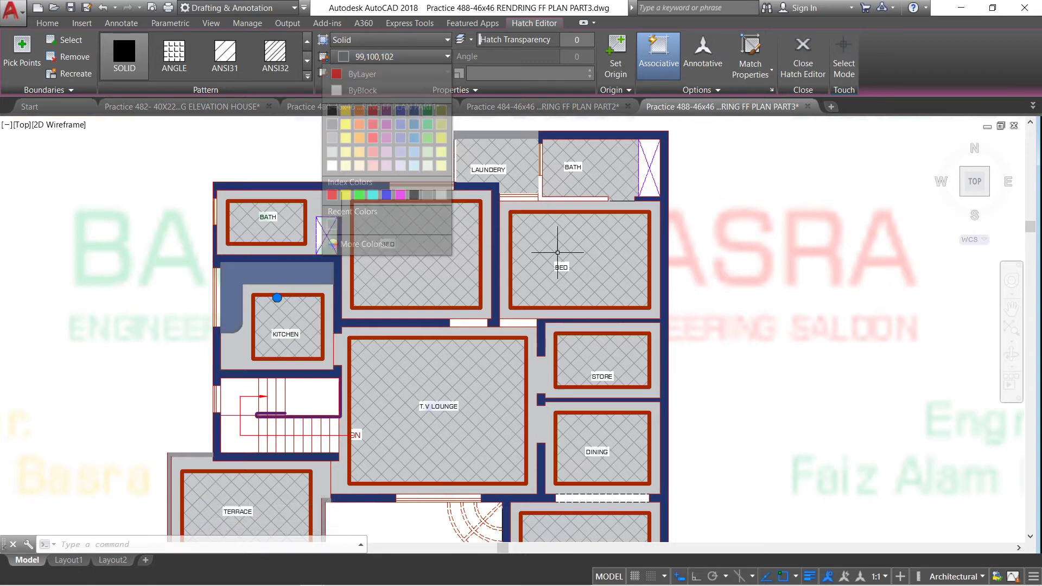
click(551, 186)
key(Escape)
scroll(489, 222, down, 5)
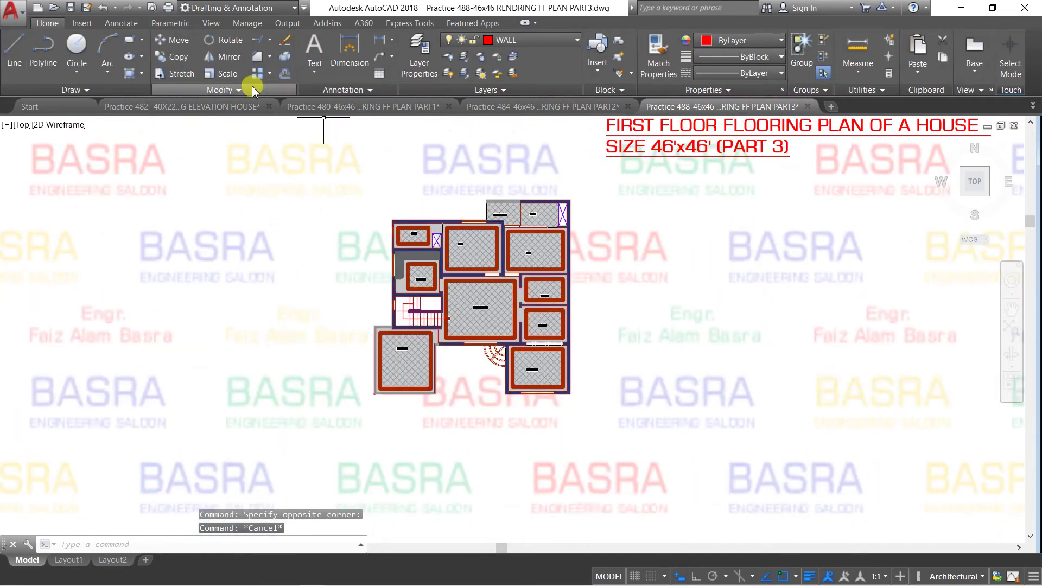
Copy the whole recoloured flooring plan and place the duplicate to its right.
click(177, 57)
click(324, 177)
click(611, 453)
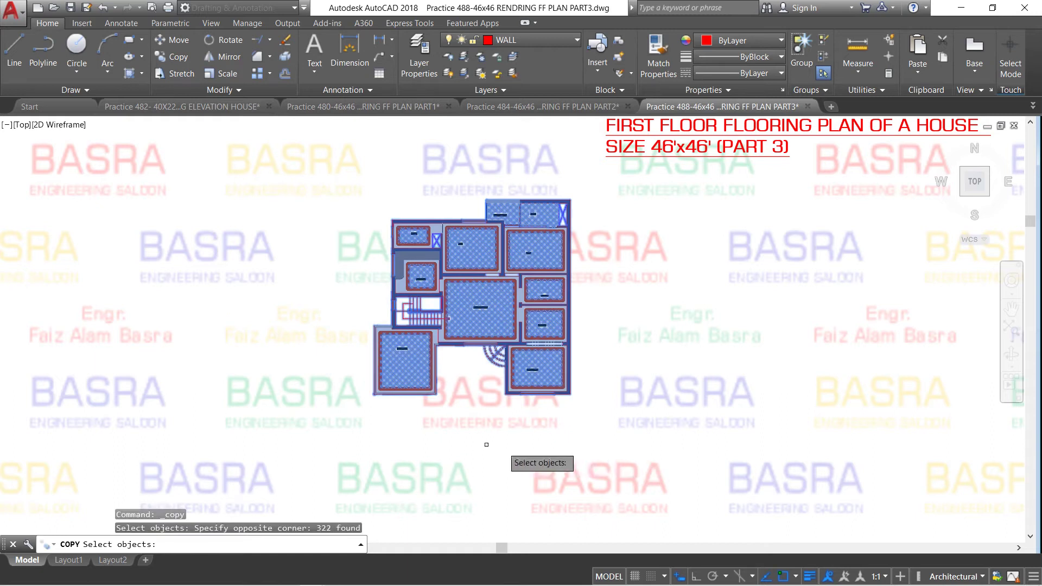
key(Return)
click(380, 441)
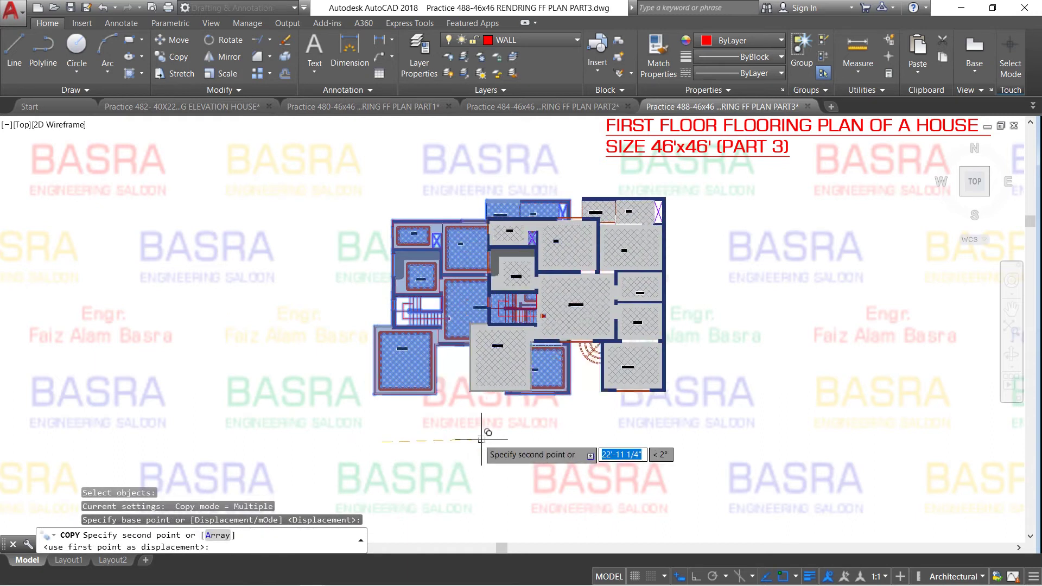
click(686, 436)
key(Escape)
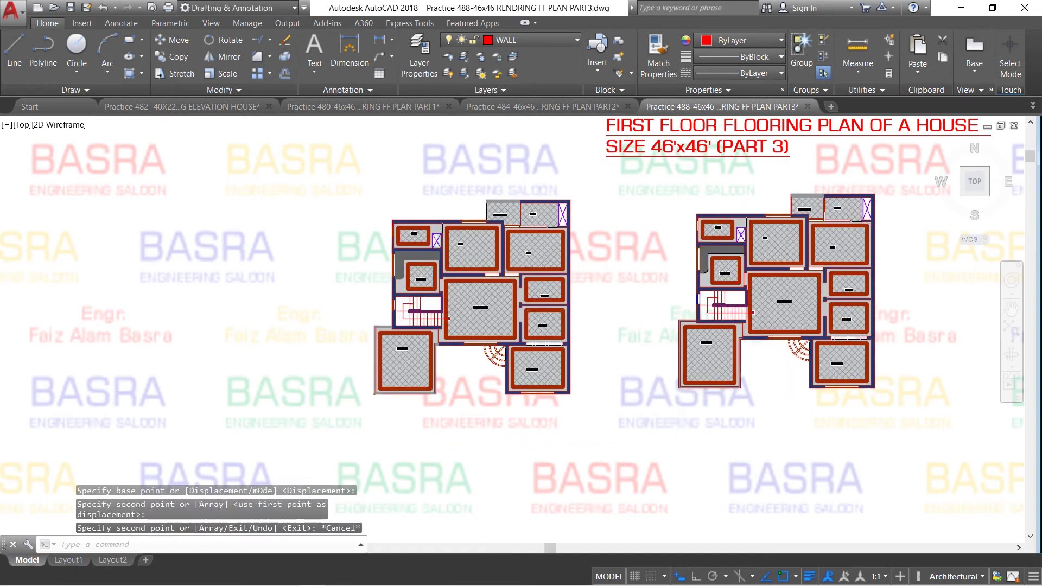
scroll(339, 433, down, 2)
scroll(572, 396, up, 4)
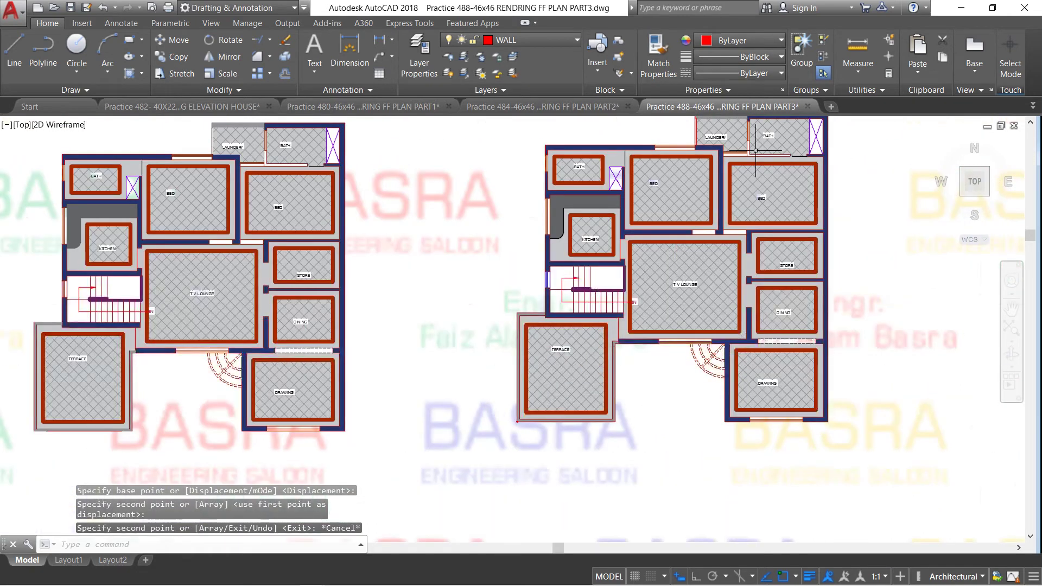
Change the copy's grey floor solid fill to light blue 173,221,247.
scroll(605, 244, down, 2)
scroll(605, 245, up, 2)
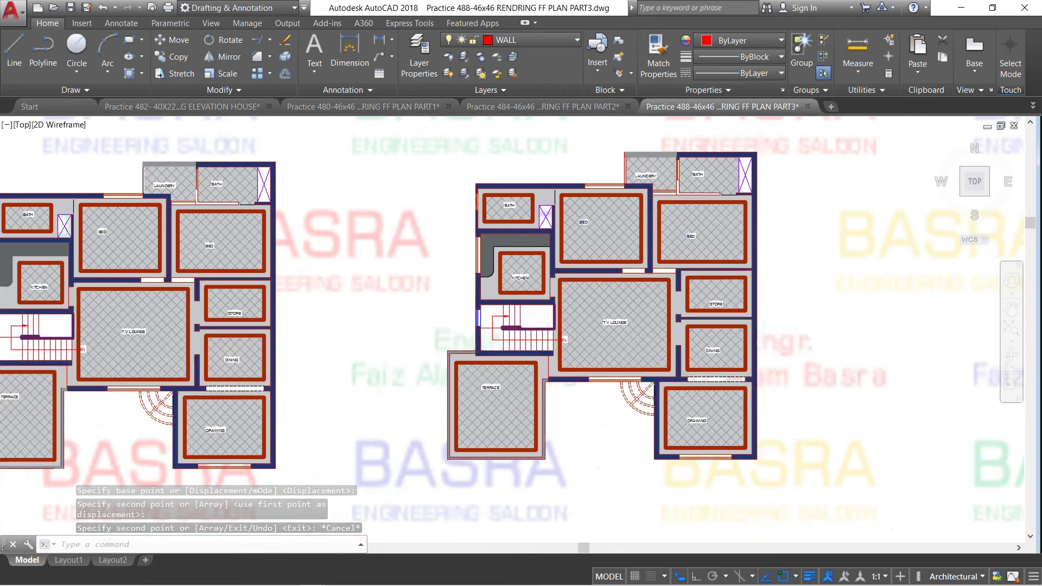
scroll(605, 245, up, 2)
scroll(568, 249, up, 2)
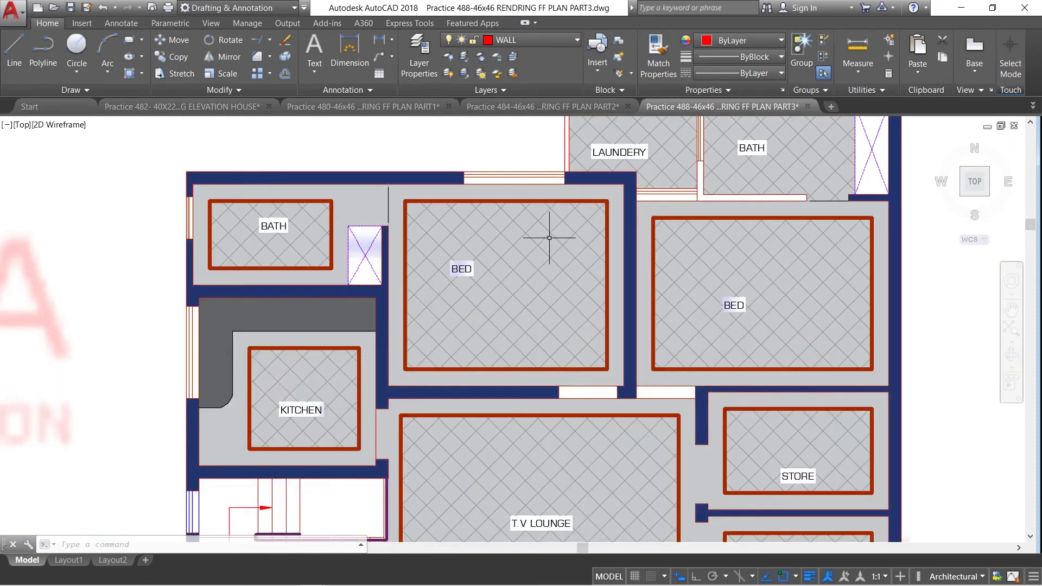
scroll(510, 209, up, 1)
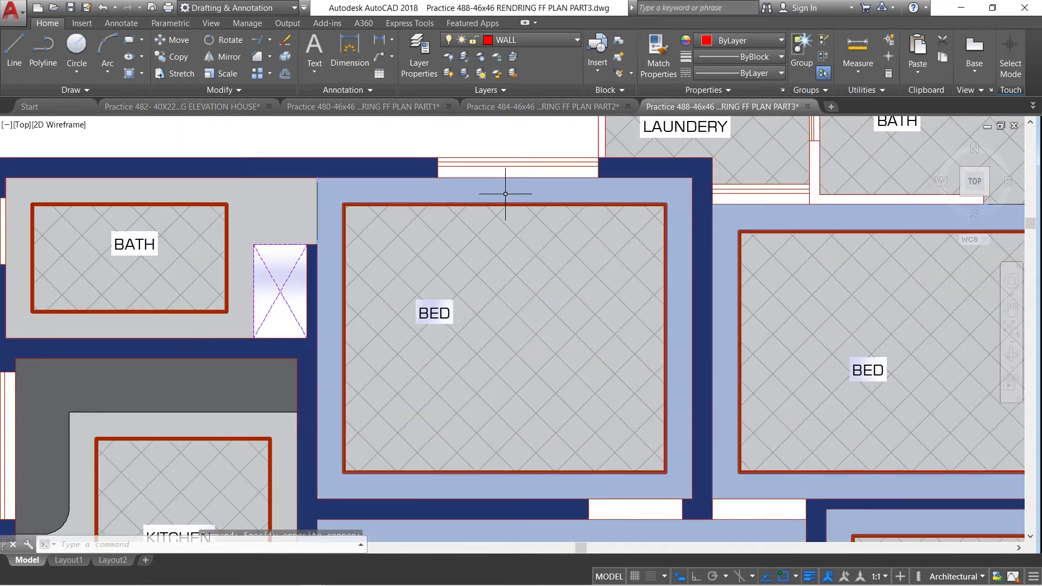
click(502, 202)
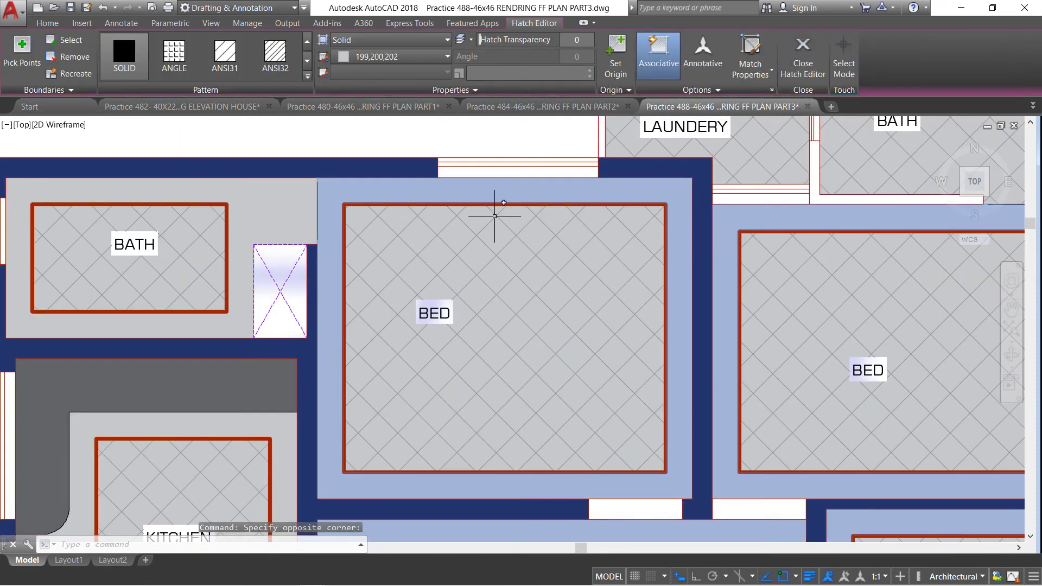
click(448, 57)
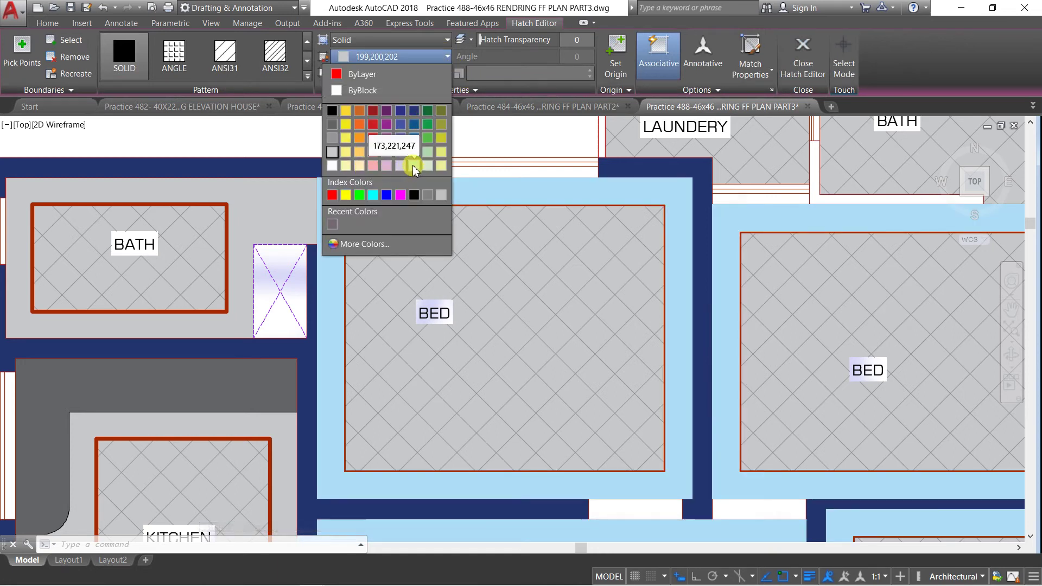
click(413, 166)
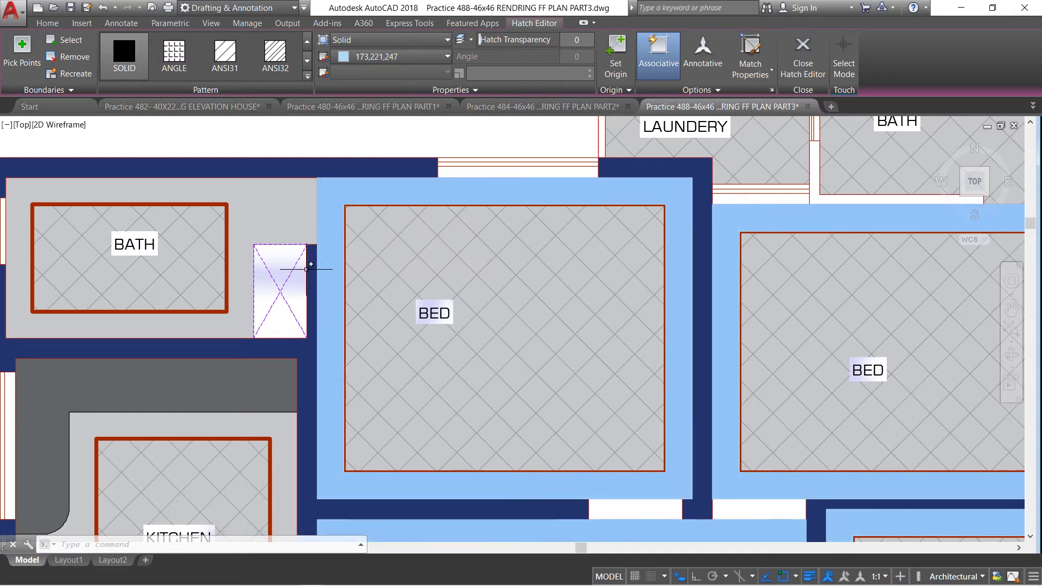
key(Return)
Give the bed, lounge, store, dining and drawing tile hatches a 173,221,247 background.
click(432, 240)
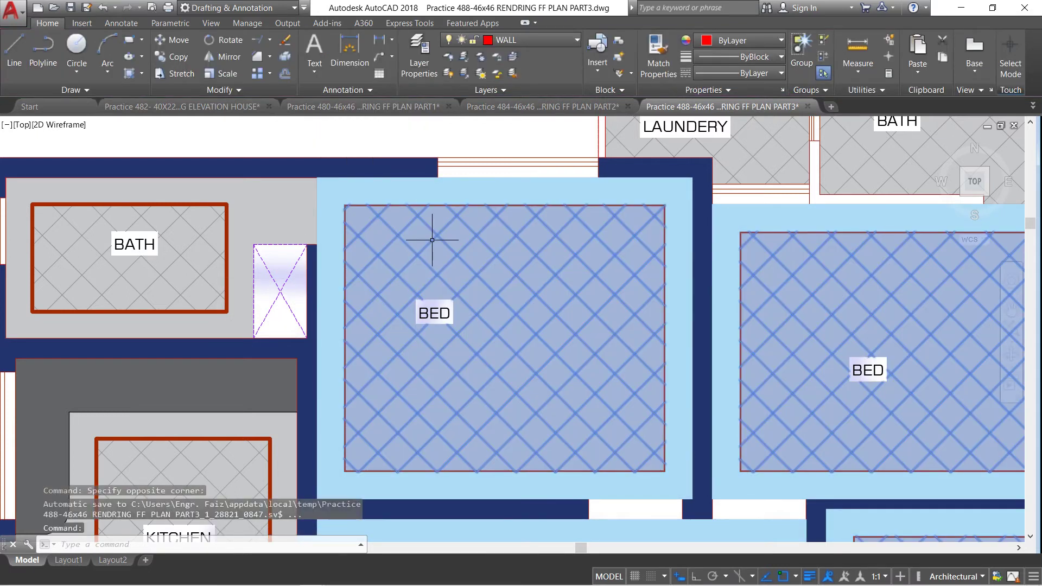
click(446, 72)
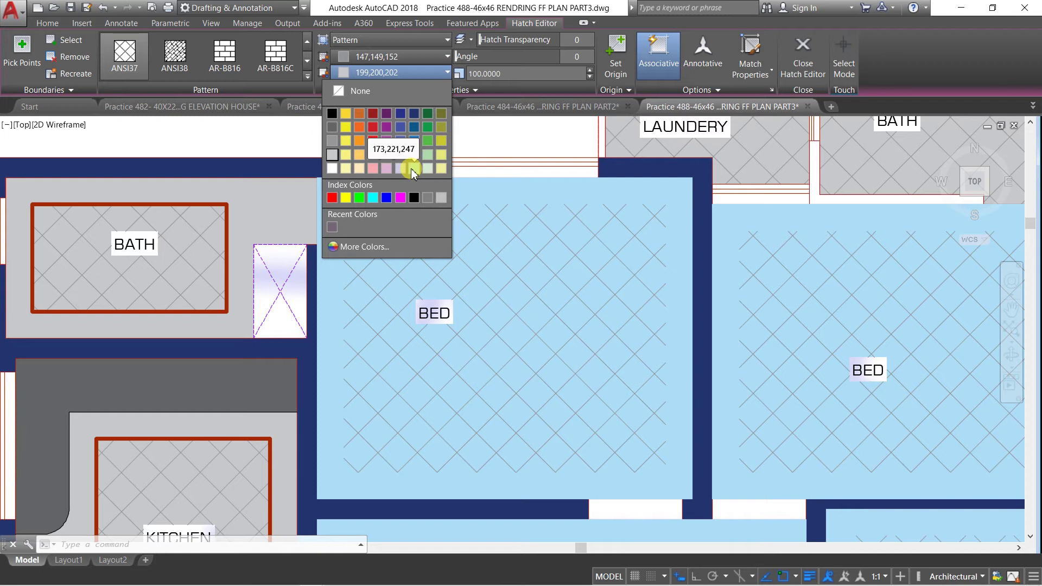
click(411, 169)
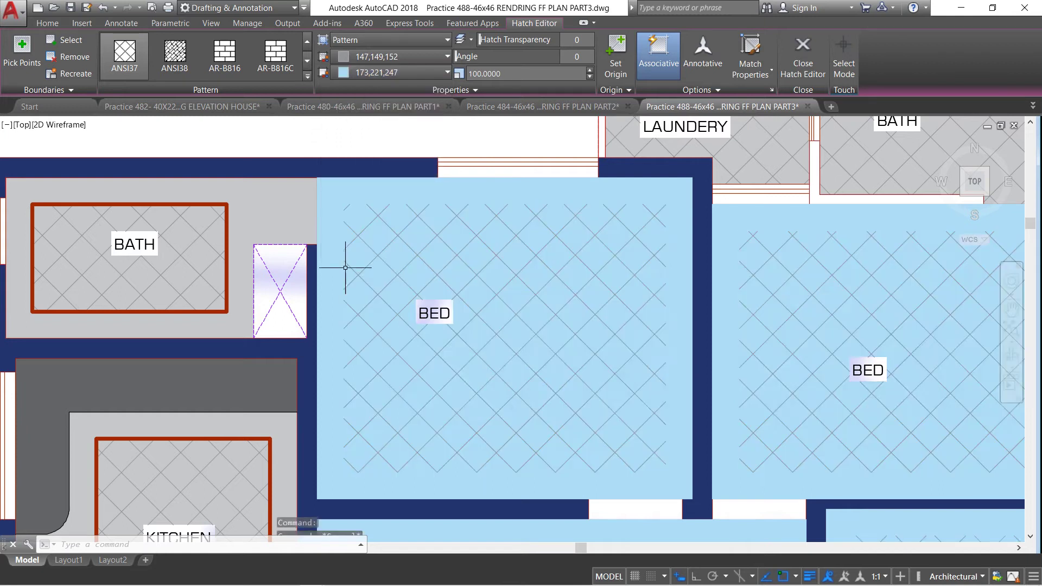
key(Escape)
scroll(471, 224, down, 4)
Match the terrace hatch to the T.V Lounge hatch style using Match Properties.
scroll(473, 224, down, 2)
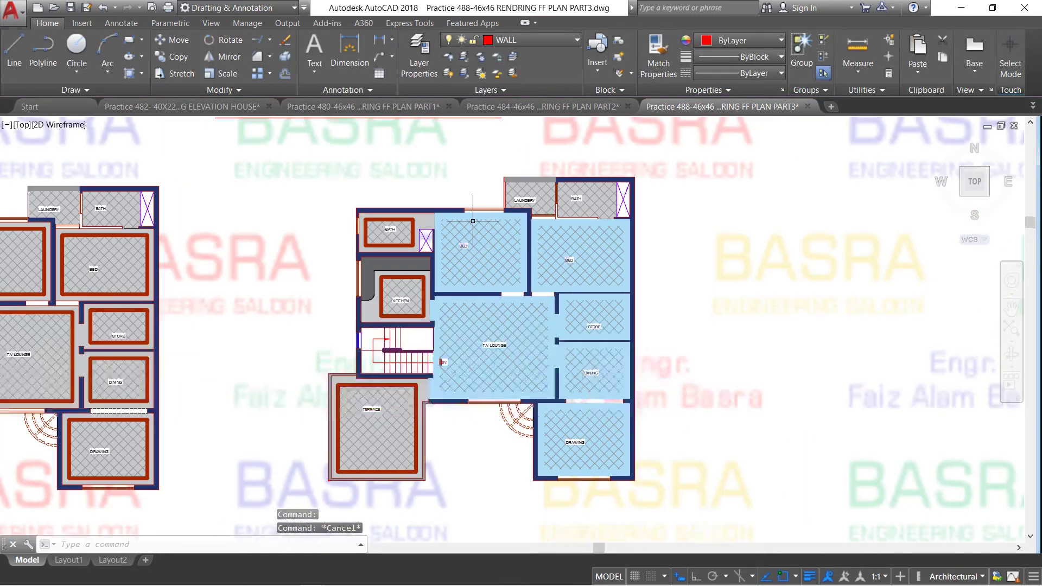
click(661, 50)
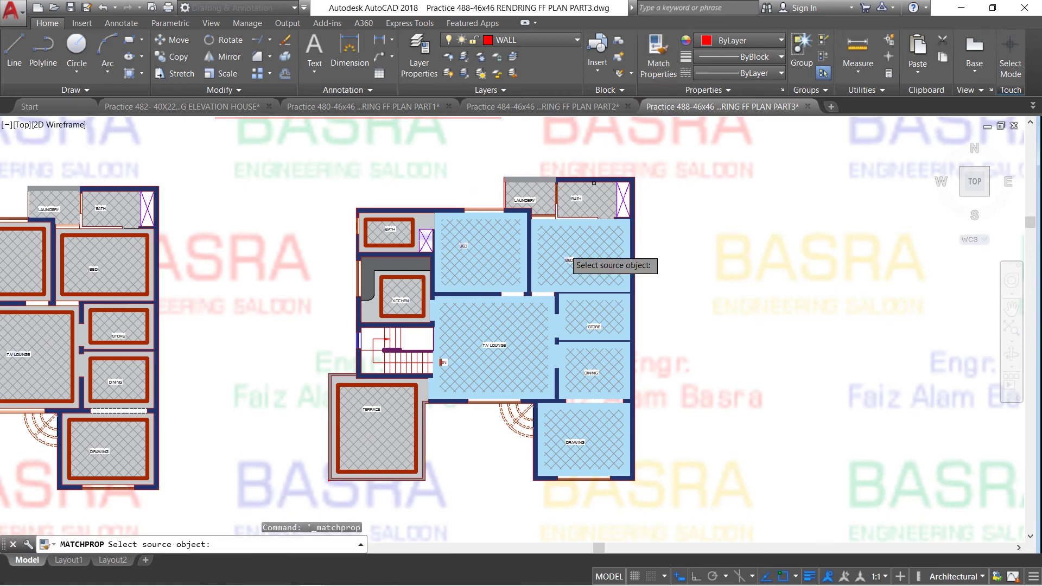
scroll(494, 376, up, 2)
click(452, 362)
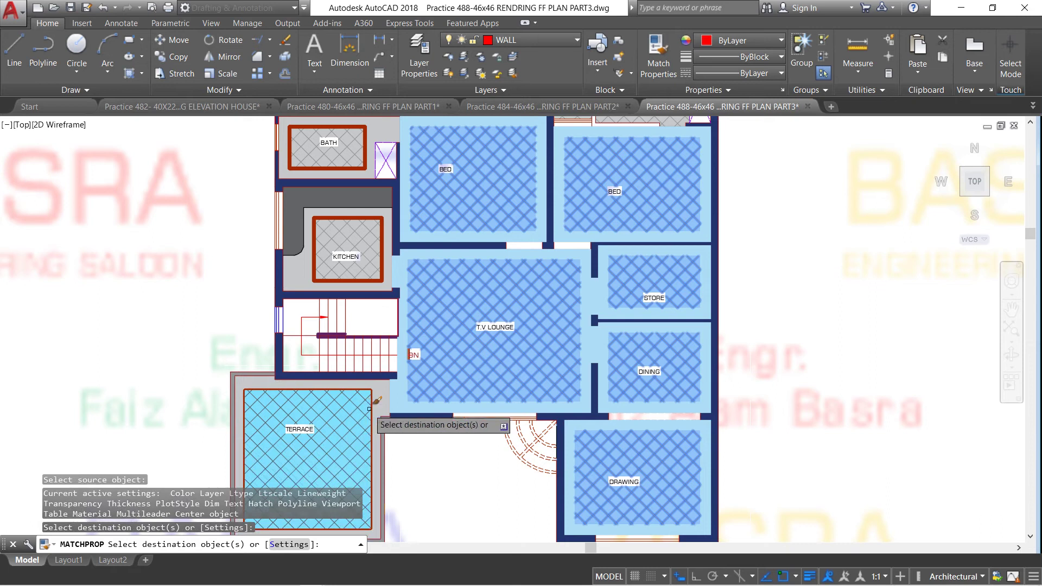
click(354, 412)
key(Escape)
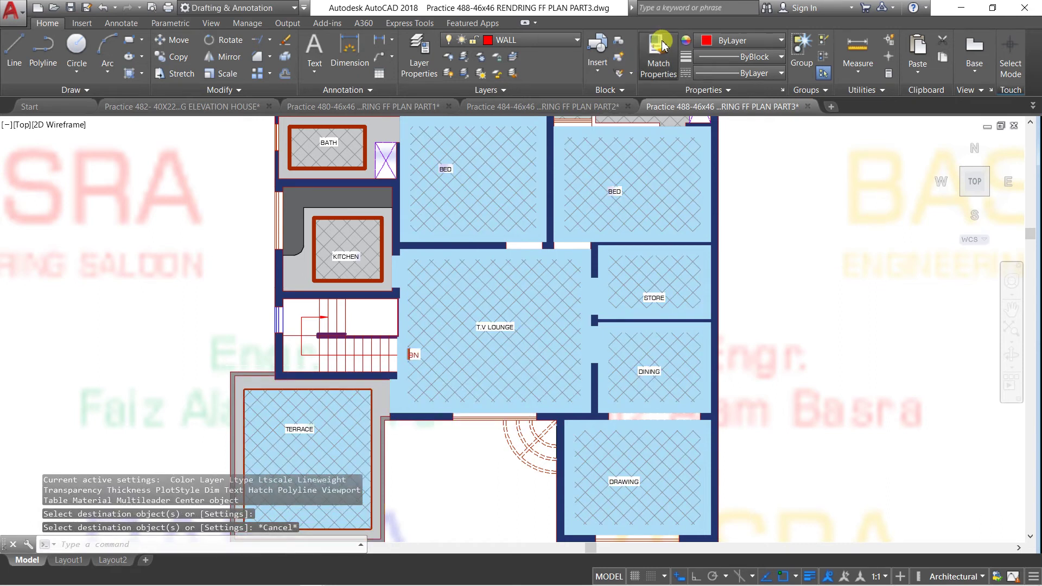
Match the kitchen hatch to the T.V Lounge hatch style.
click(658, 54)
scroll(401, 356, up, 2)
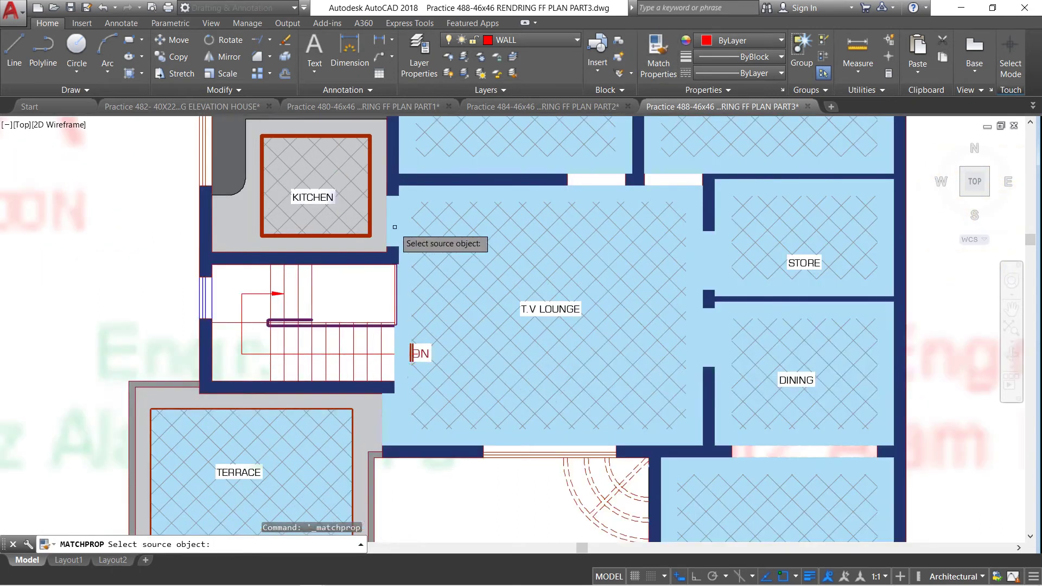
click(394, 224)
click(381, 258)
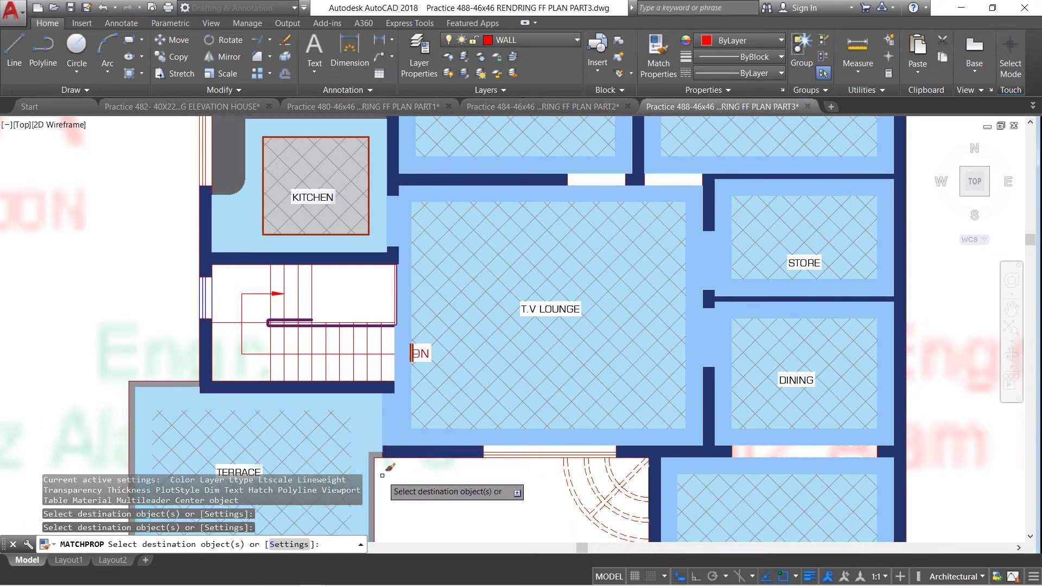
key(Escape)
scroll(367, 429, down, 4)
scroll(367, 429, down, 1)
scroll(366, 429, up, 2)
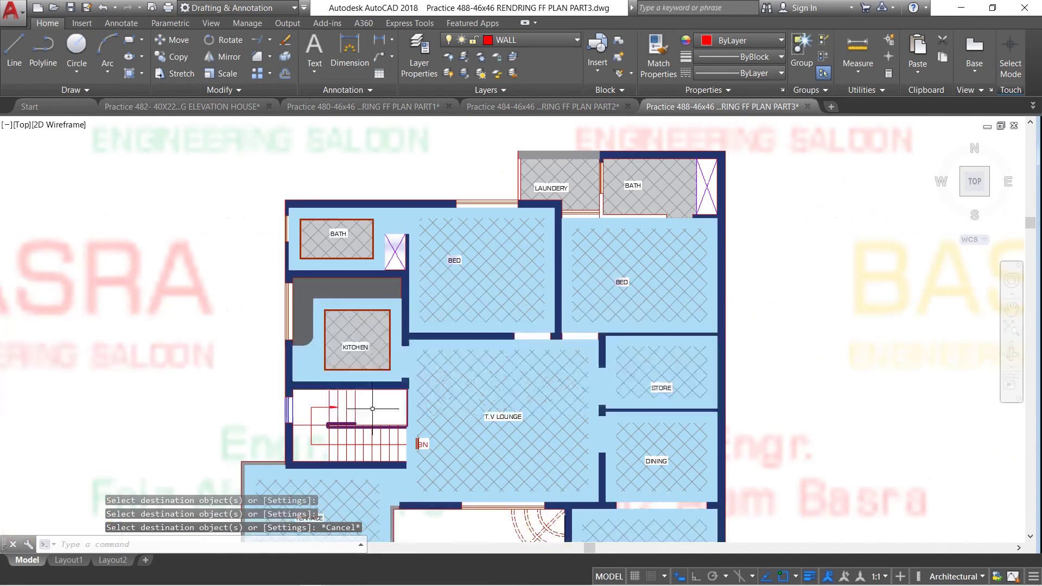
scroll(367, 429, up, 2)
scroll(484, 206, down, 2)
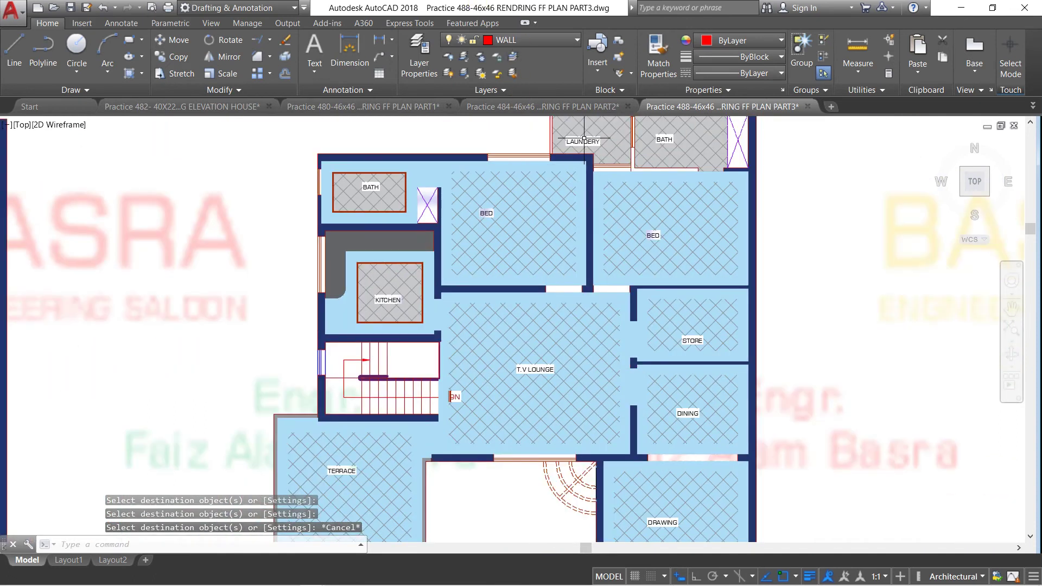
Apply the blue room hatch style to the bath and kitchen hatches.
click(657, 52)
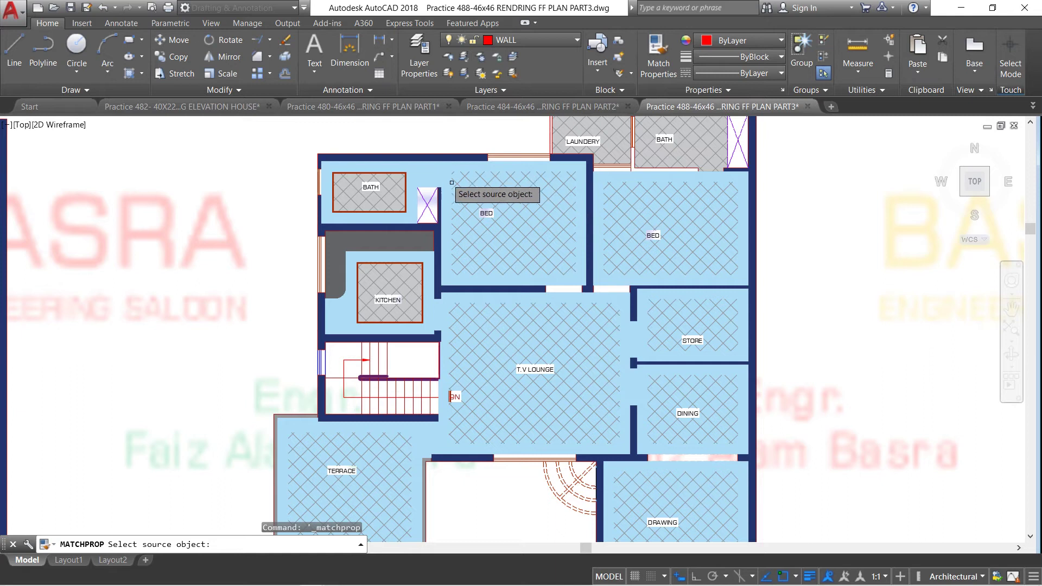
click(482, 204)
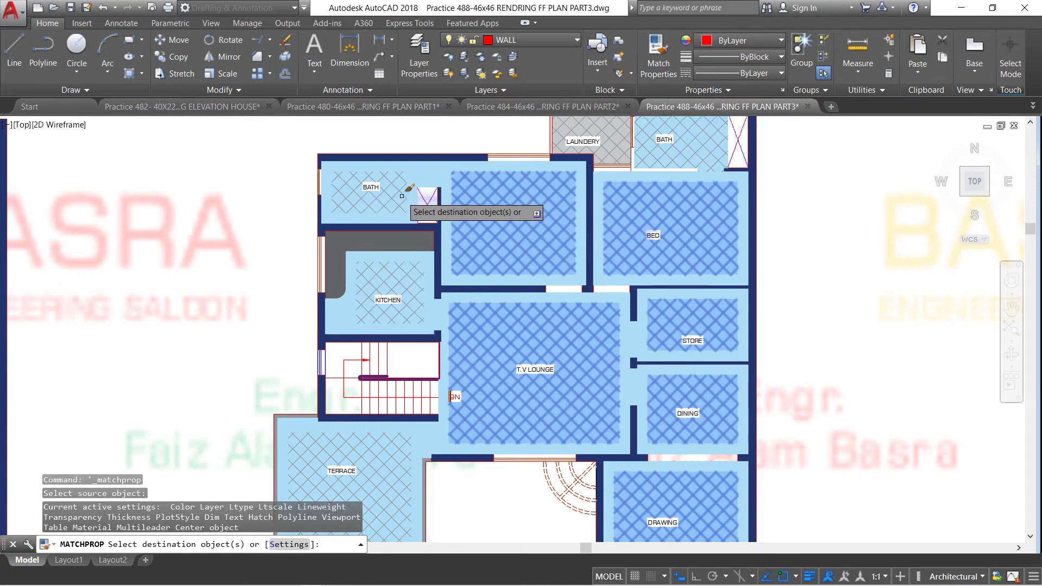
click(401, 196)
click(630, 169)
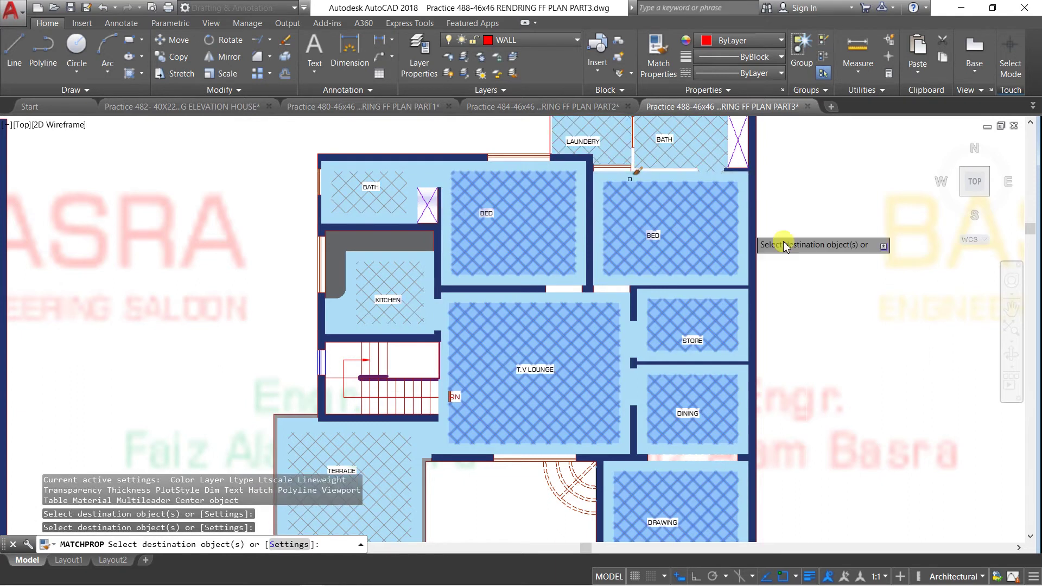
key(Escape)
scroll(494, 232, down, 2)
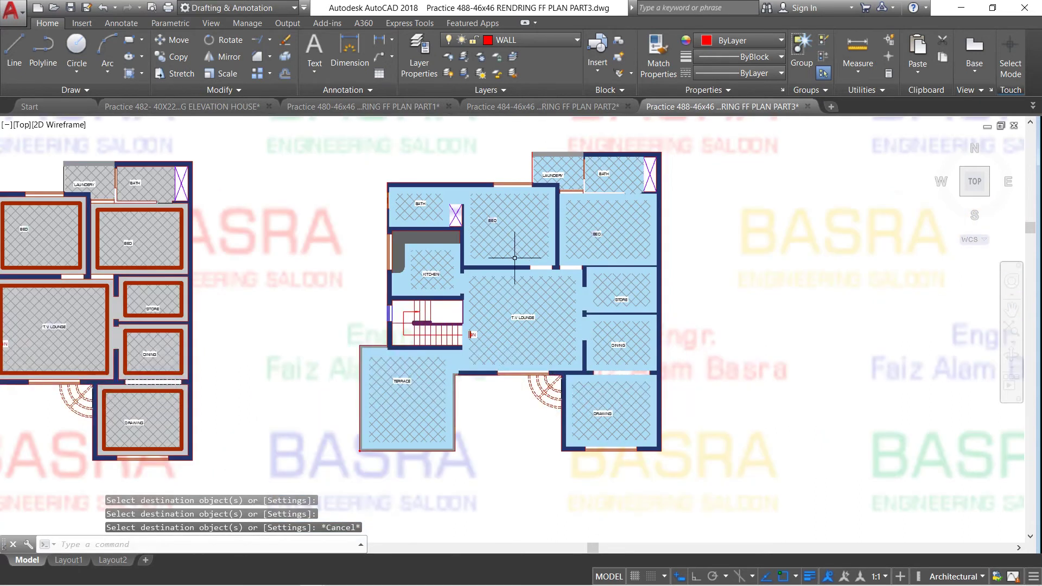
scroll(550, 243, up, 2)
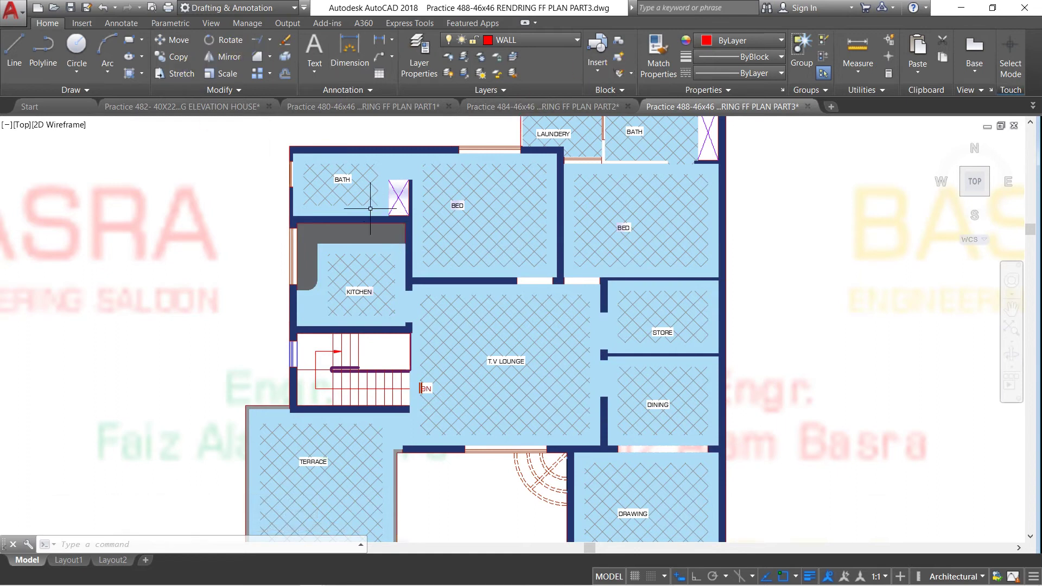
Select all the room floor hatches, including terrace, lounge, bed, kitchen and laundry.
click(459, 286)
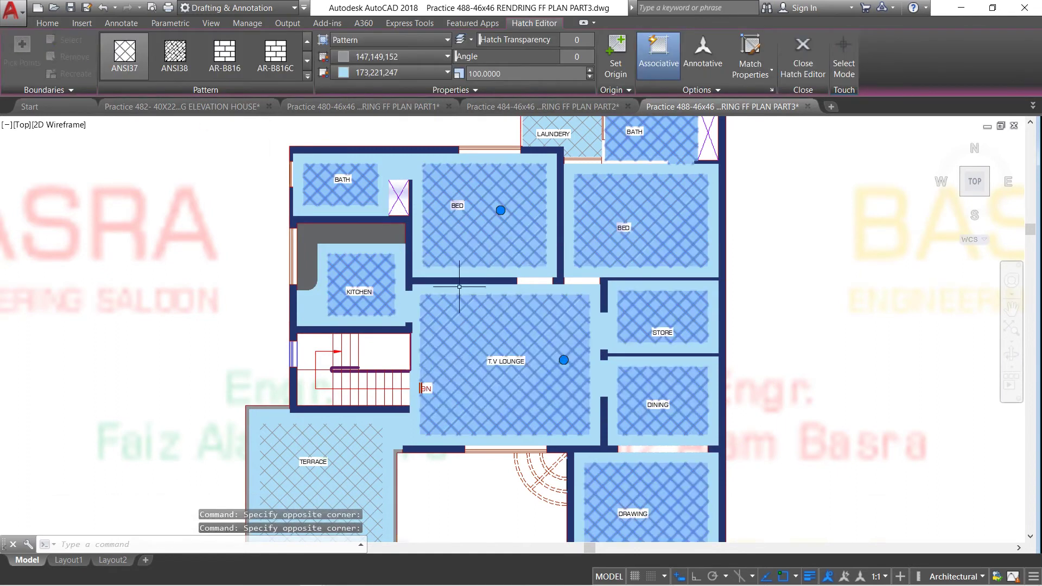
click(361, 440)
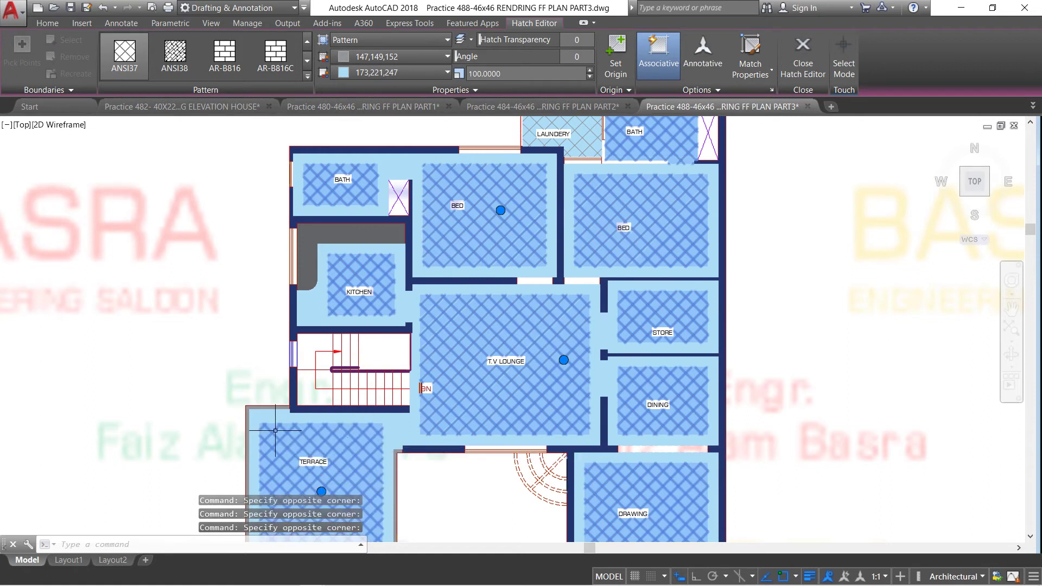
click(258, 414)
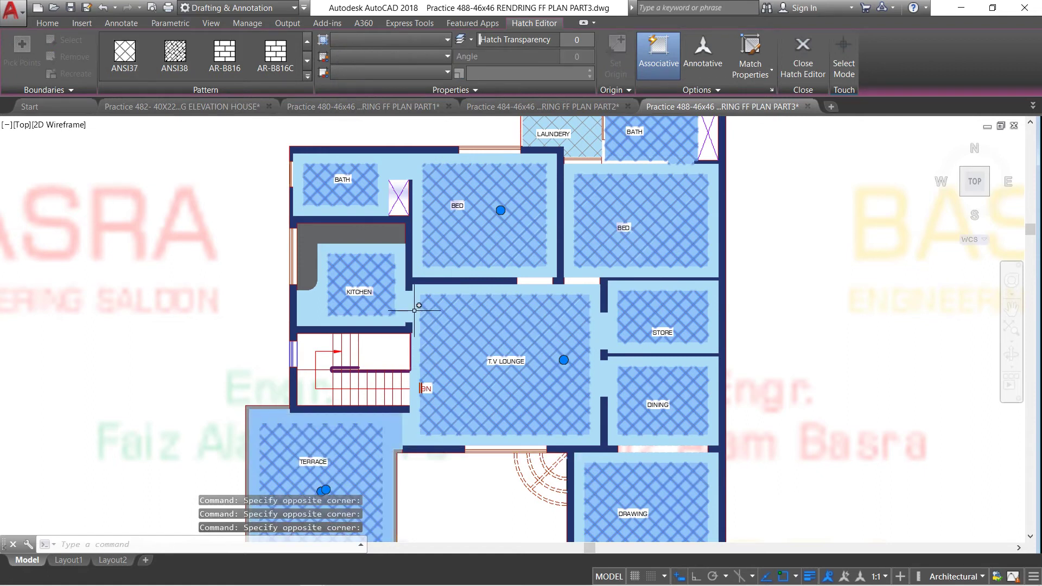
click(415, 307)
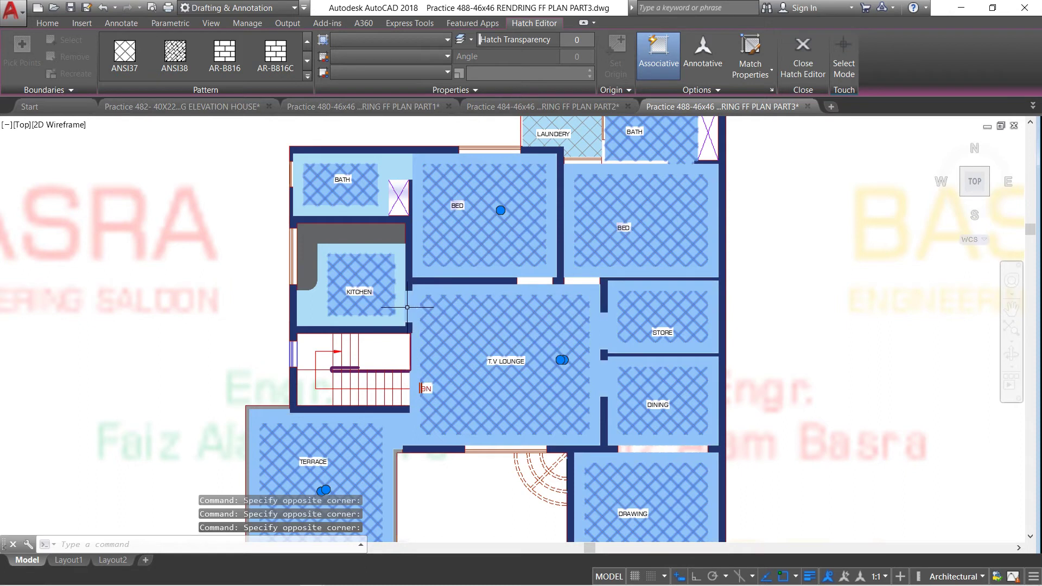
click(401, 304)
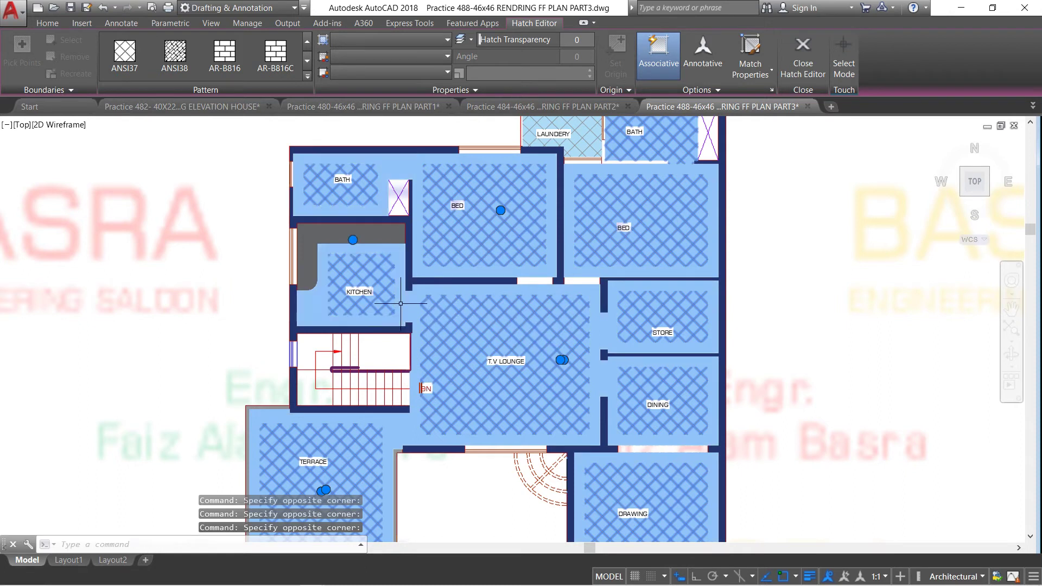
click(592, 146)
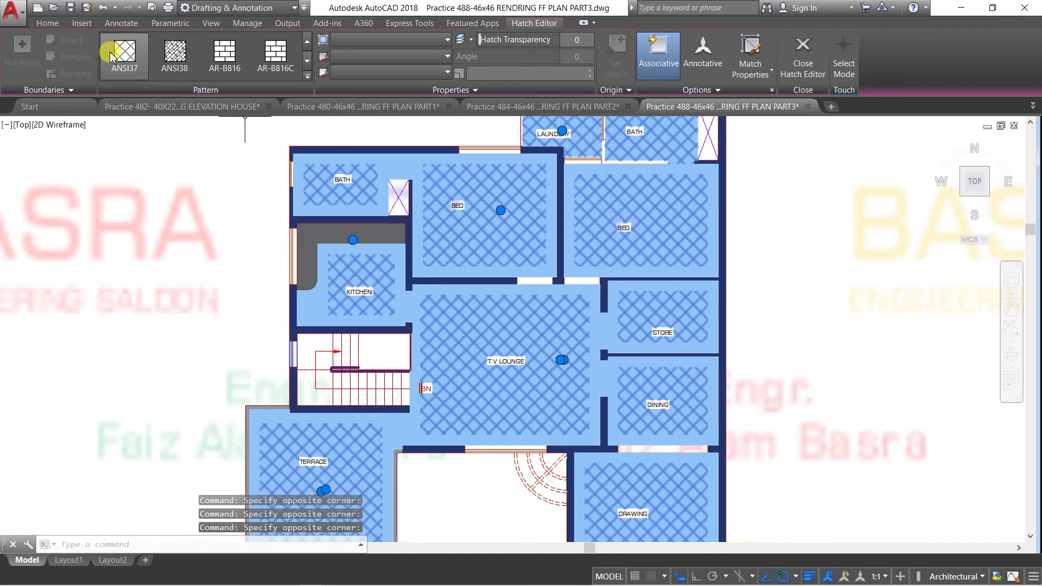
click(47, 22)
click(239, 91)
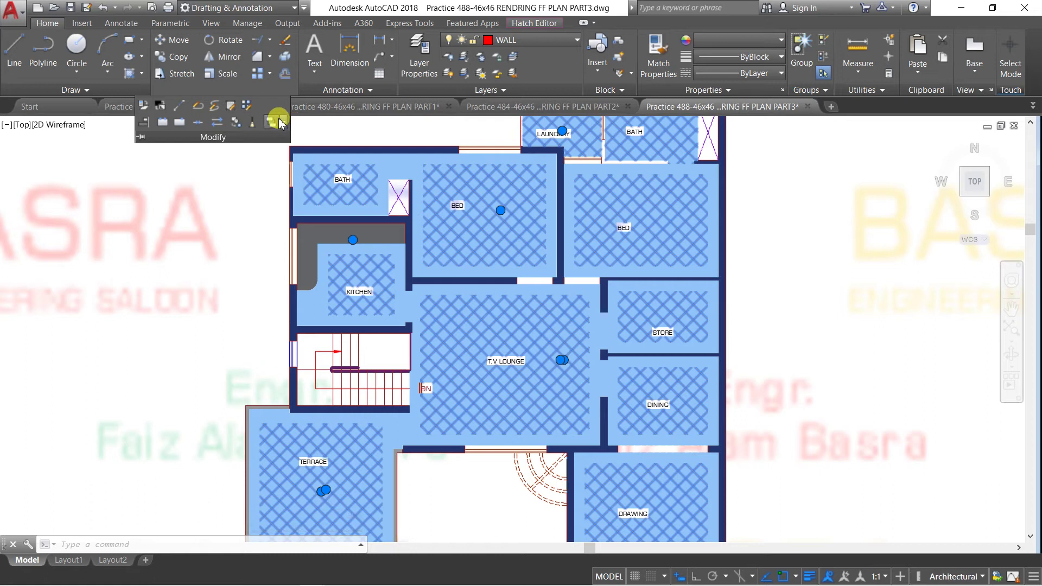
Send the selected floor hatches to the back so the red room borders show.
click(281, 124)
click(255, 167)
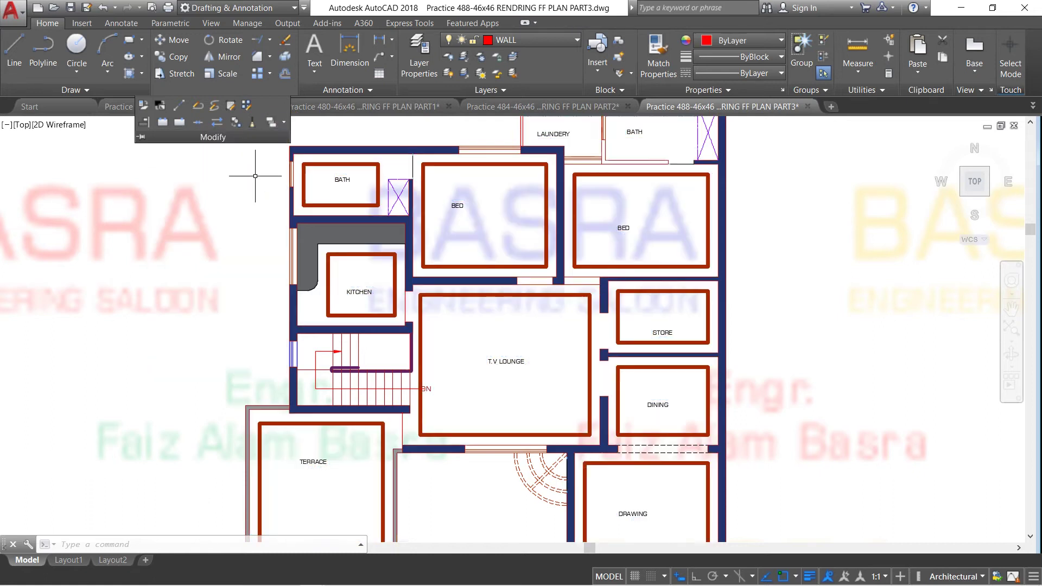
key(Escape)
key(Escape)
key(Escape)
scroll(327, 274, down, 6)
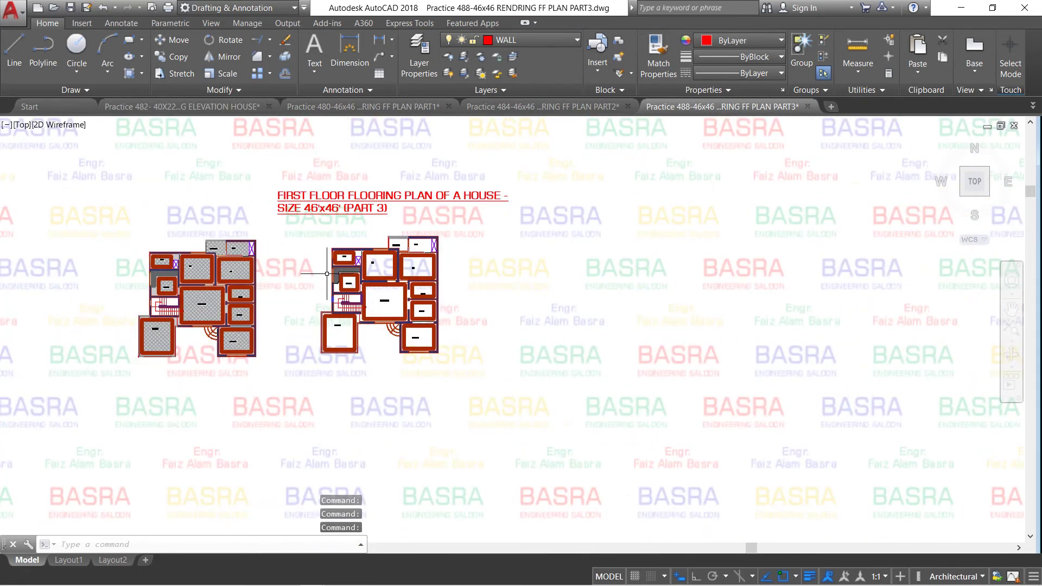
Send the watermark background image behind both plans.
click(977, 377)
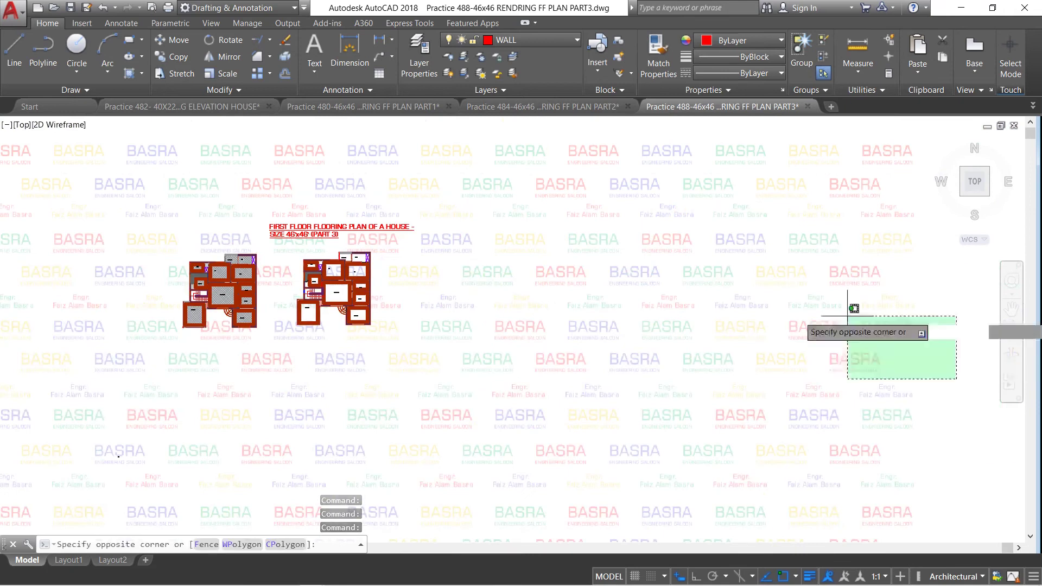
click(817, 300)
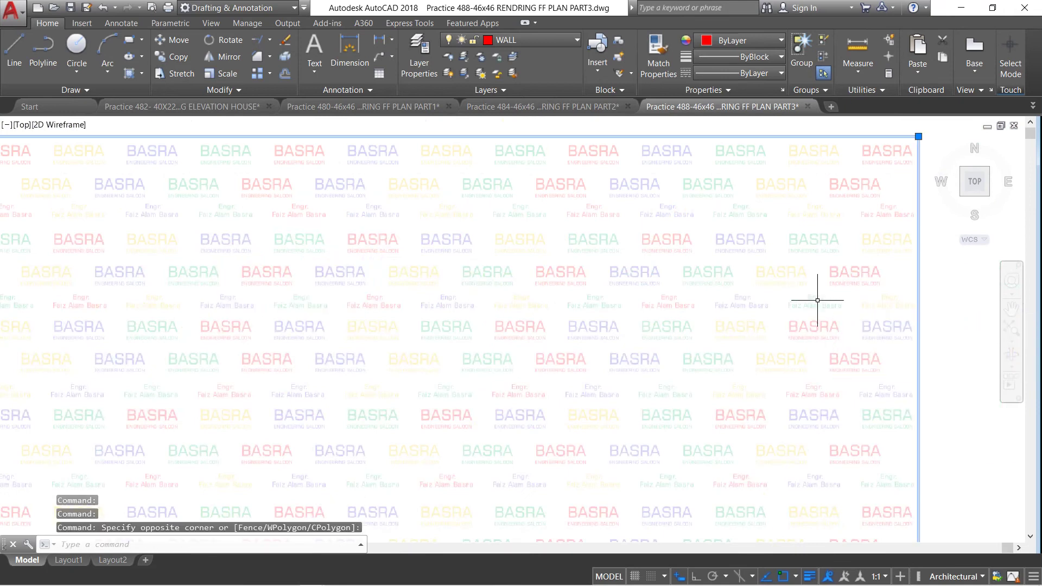
click(54, 22)
click(240, 90)
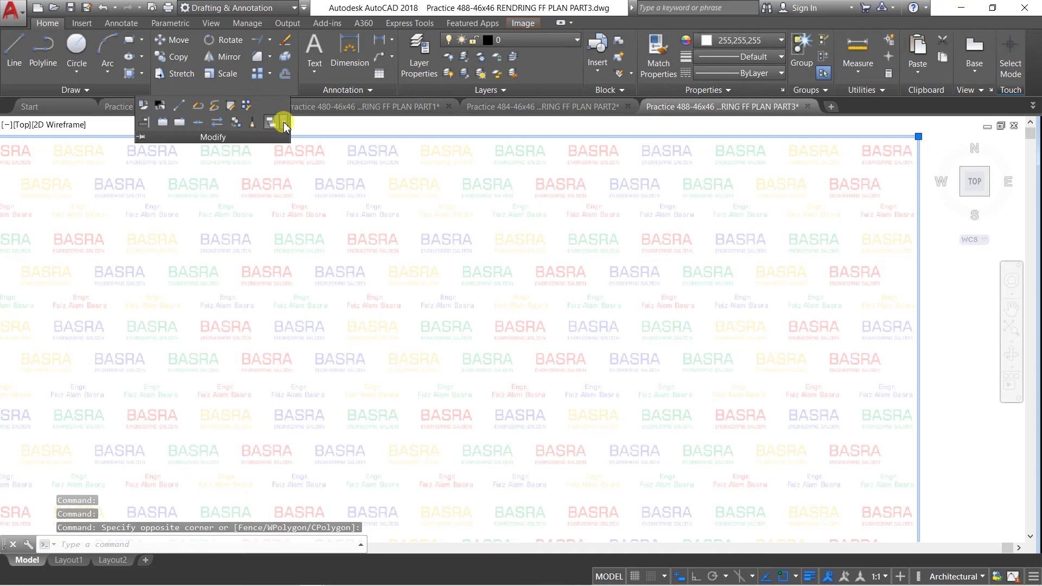
click(283, 122)
click(256, 171)
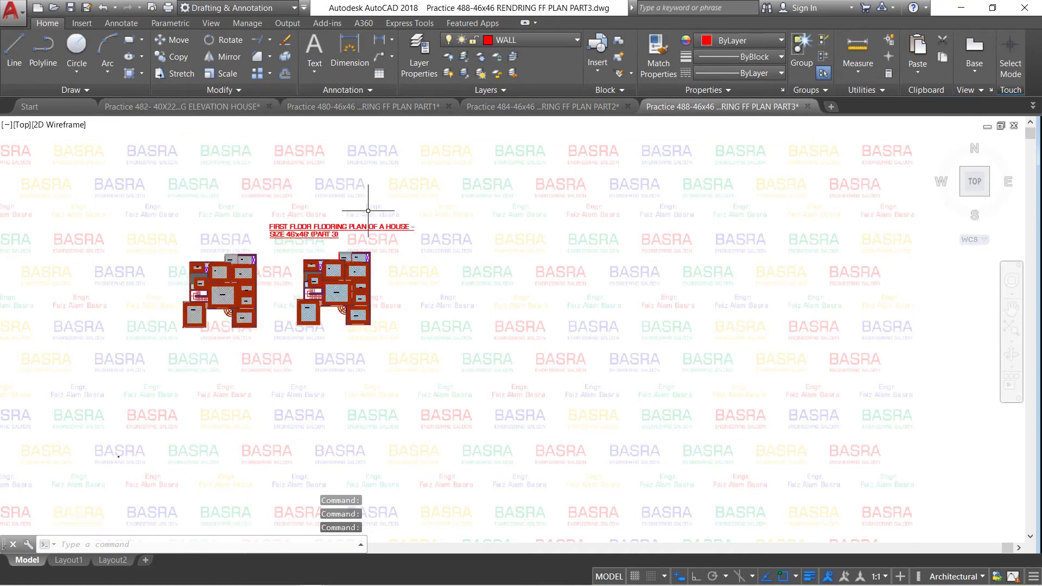
scroll(314, 284, up, 4)
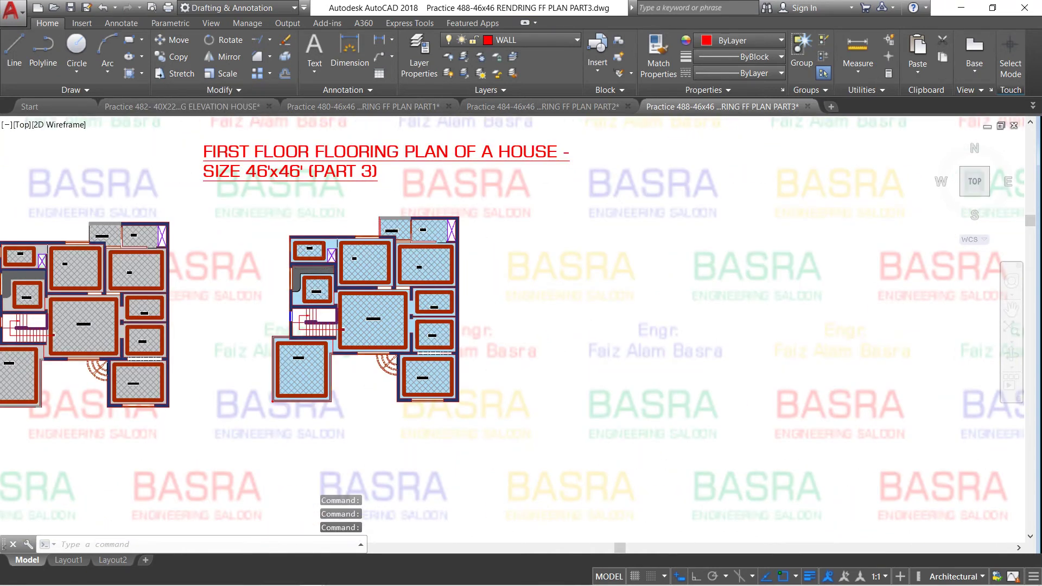
scroll(326, 268, up, 2)
scroll(389, 279, up, 2)
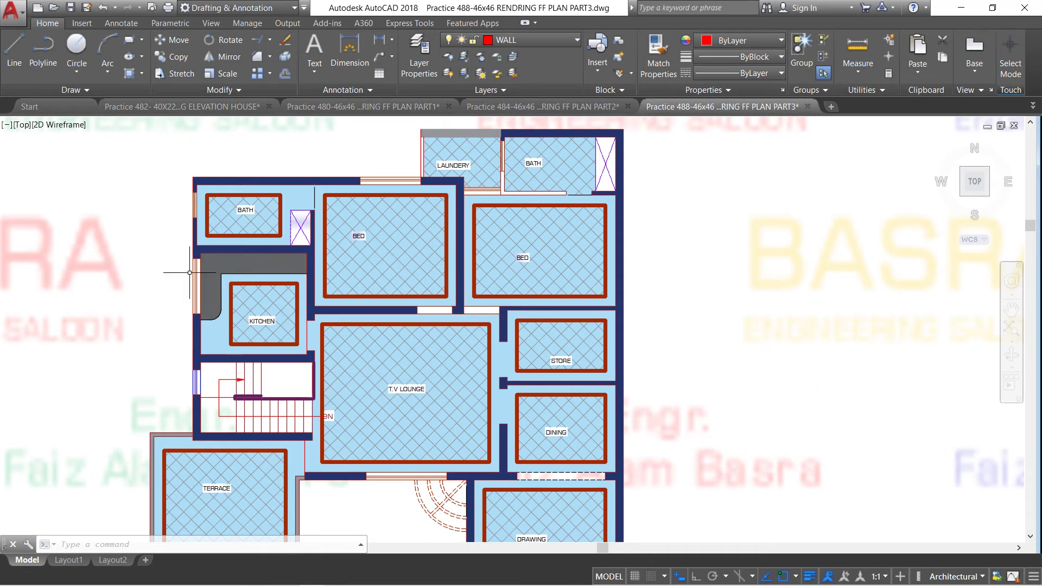
Change the copied plan's kitchen counter hatch from dark grey to blue 122,175,223.
scroll(190, 271, up, 2)
click(253, 259)
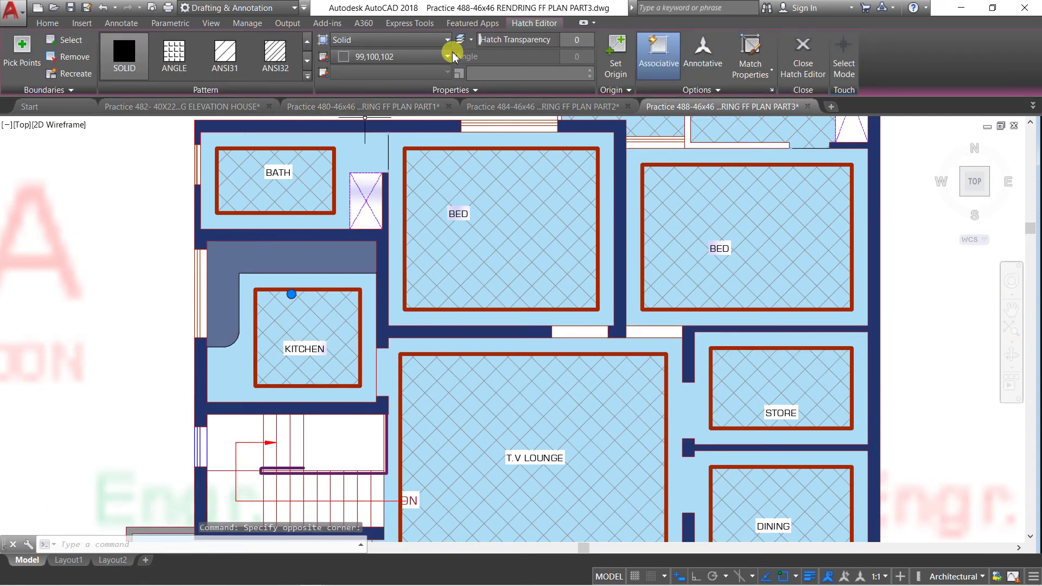
click(448, 56)
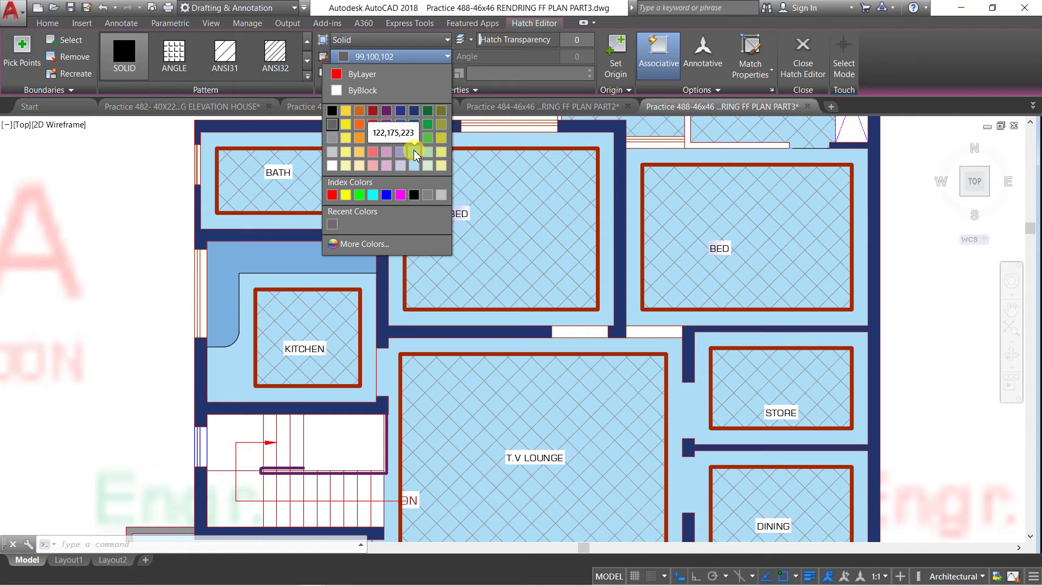
click(414, 155)
click(927, 221)
key(Escape)
scroll(380, 247, down, 2)
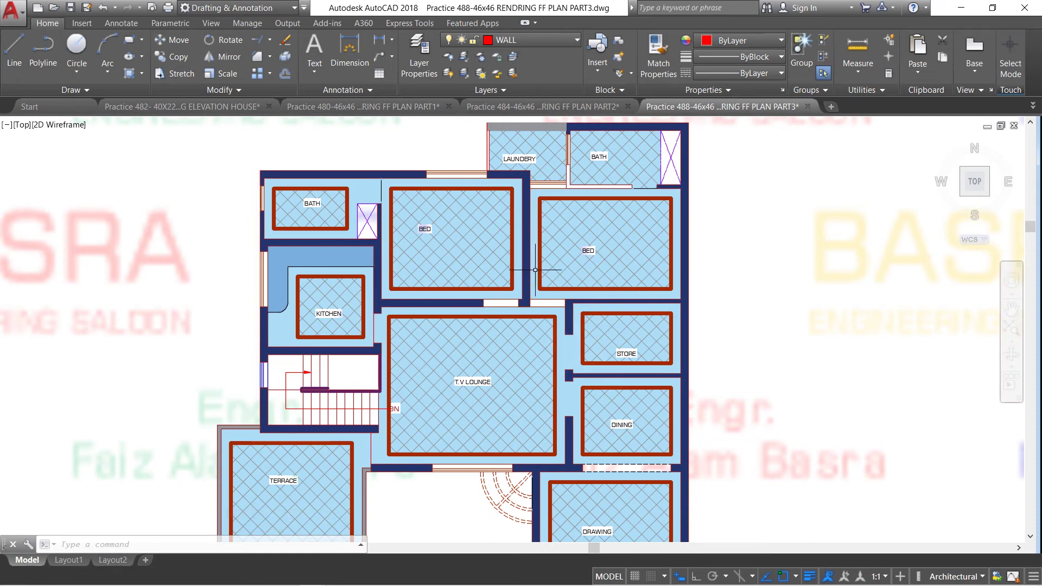
scroll(535, 269, down, 2)
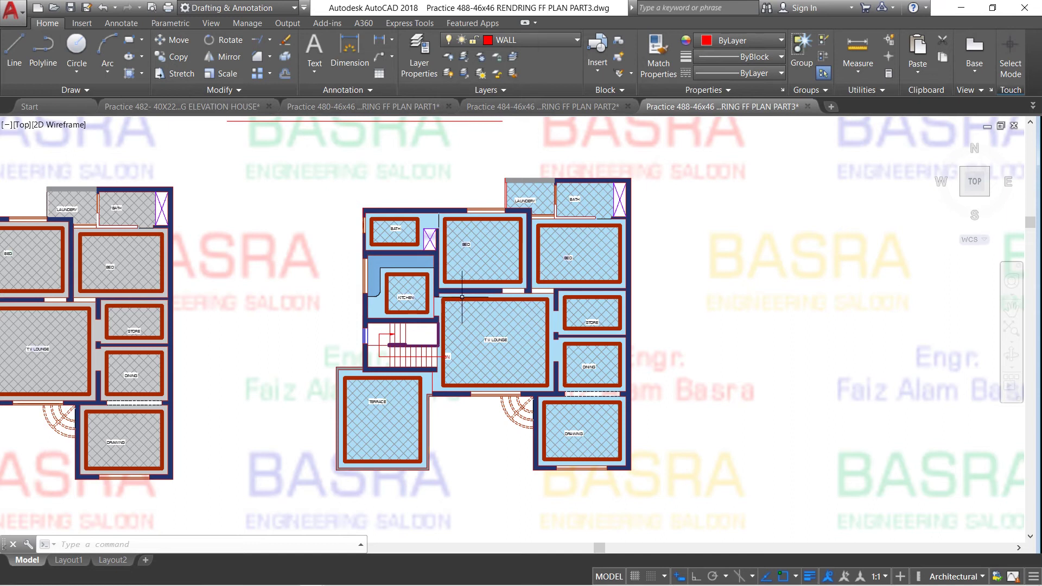
Copy the blue-scheme right-hand plan and place a third copy further right.
scroll(397, 304, down, 2)
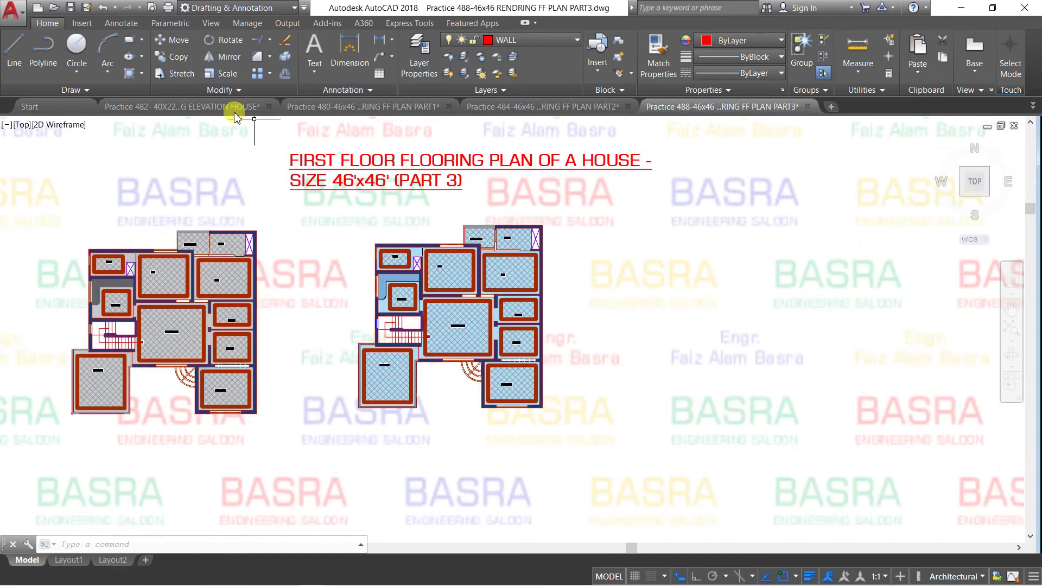
click(173, 56)
click(299, 203)
click(590, 460)
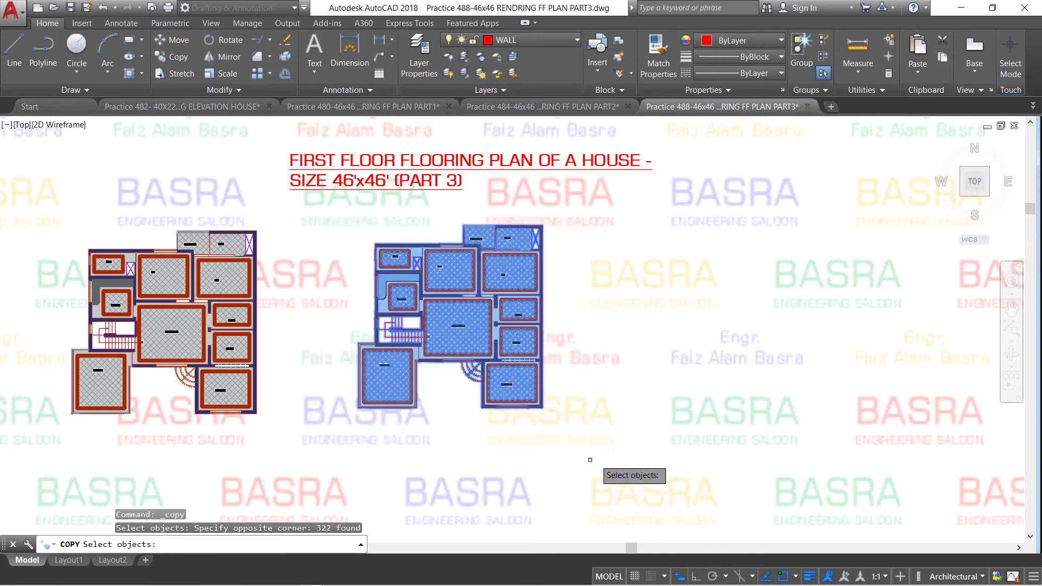
key(Return)
click(425, 448)
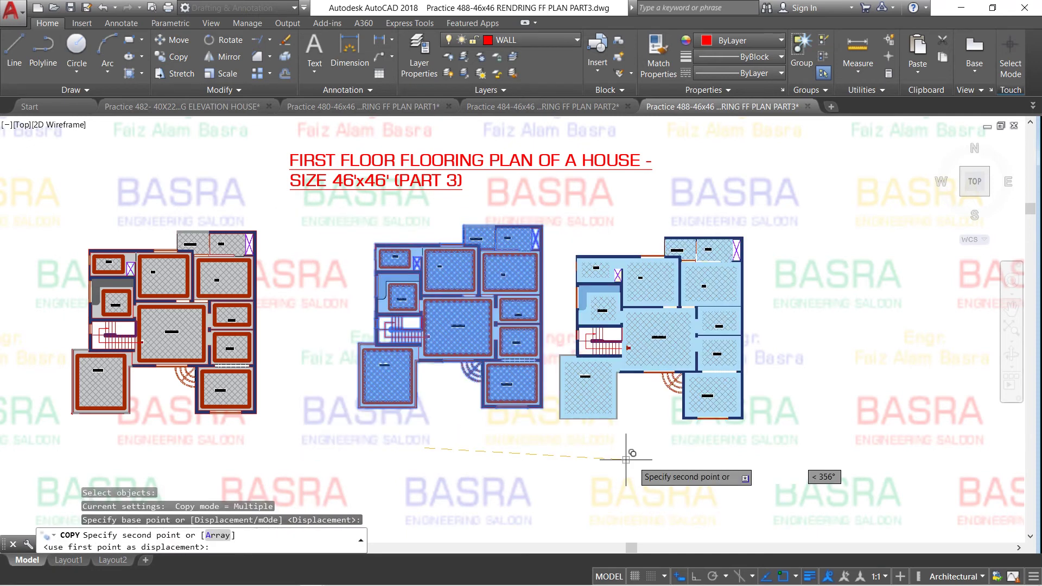
click(711, 448)
key(Escape)
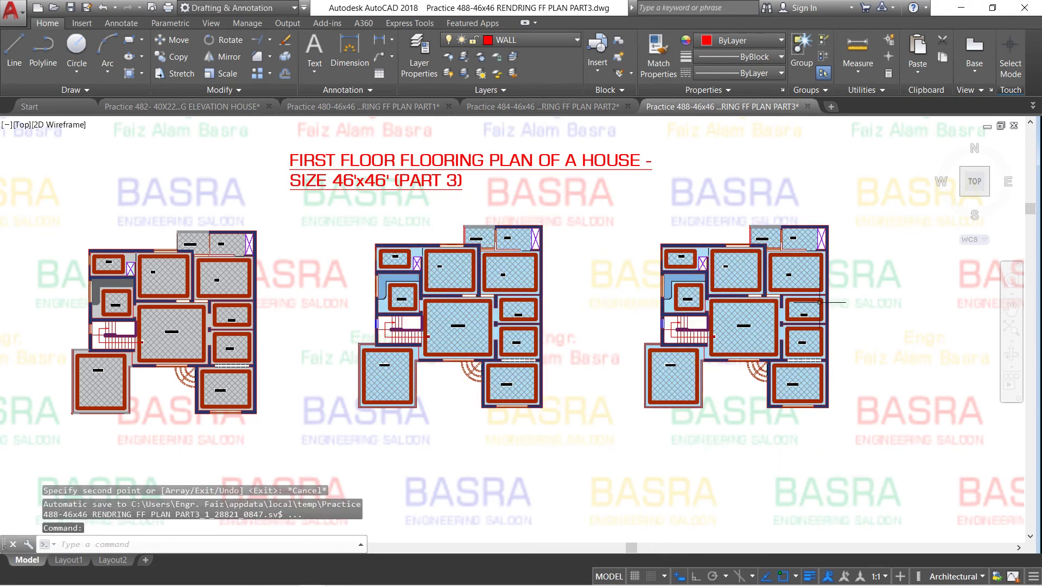
scroll(820, 302, up, 3)
scroll(655, 262, up, 2)
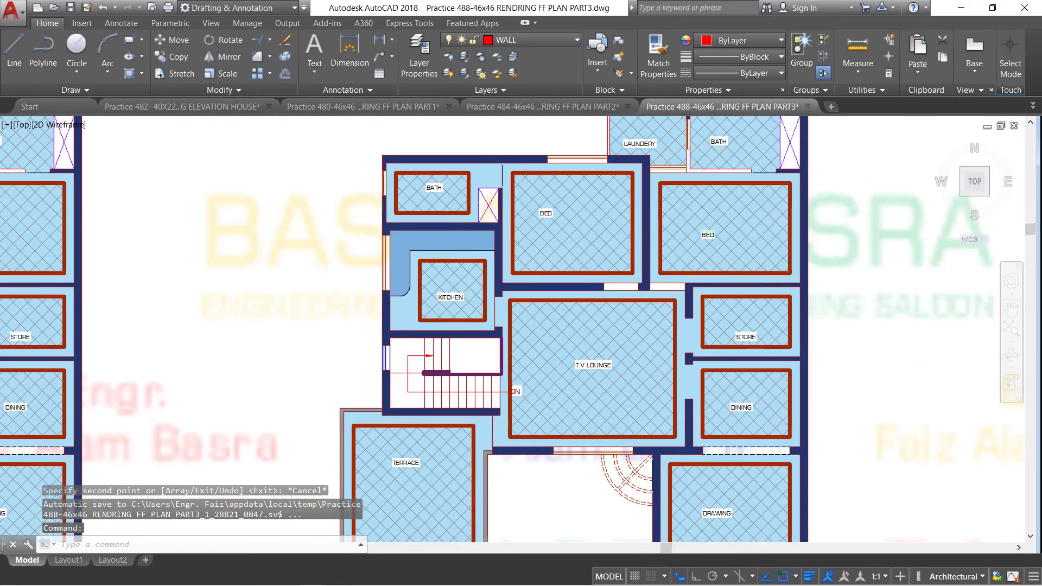
Set the new copy's wall hatch colour to dark green 19,103,52.
scroll(481, 232, up, 4)
scroll(456, 211, up, 2)
click(454, 218)
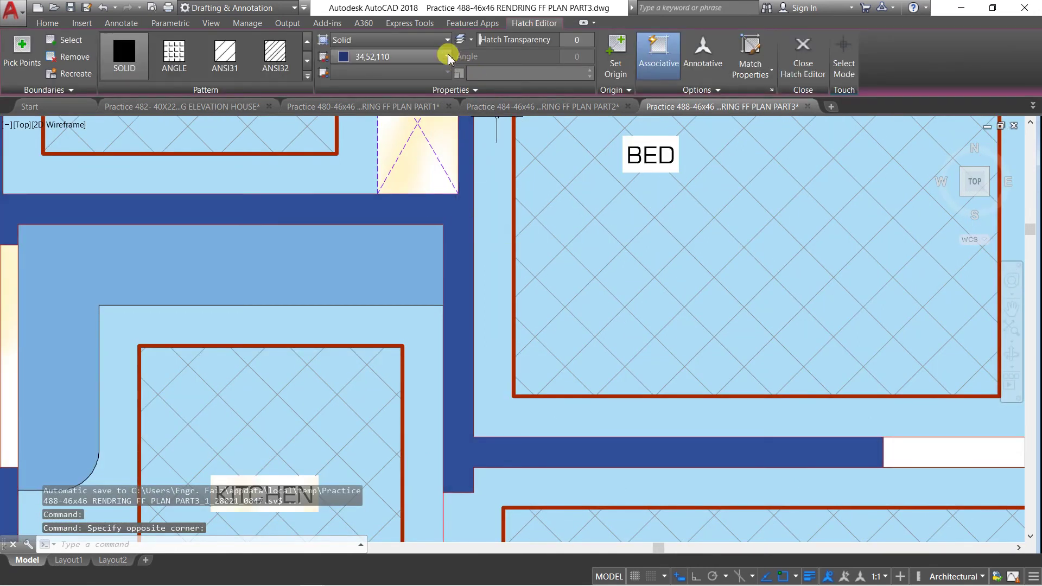
click(447, 56)
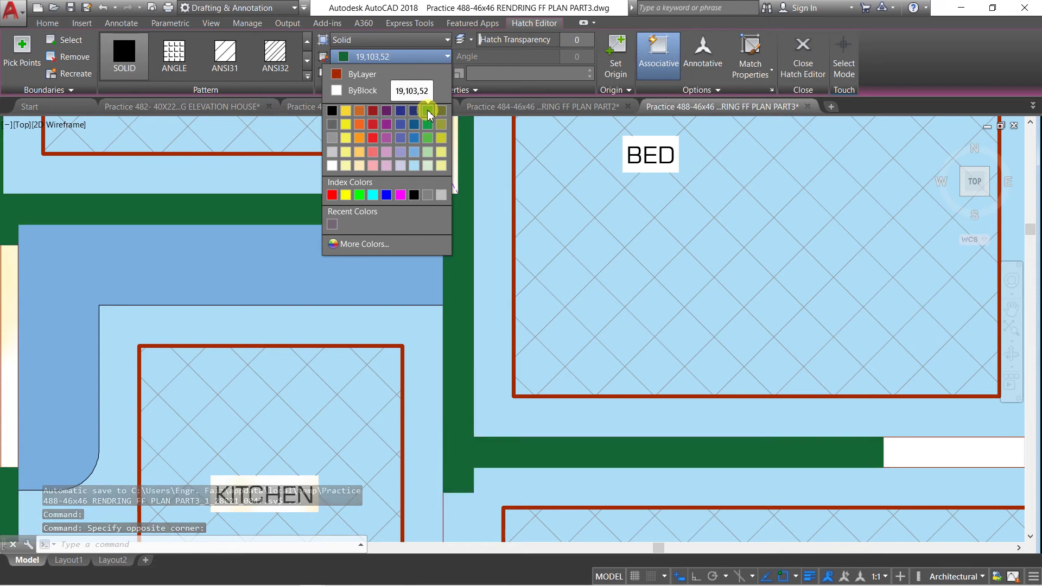
key(Escape)
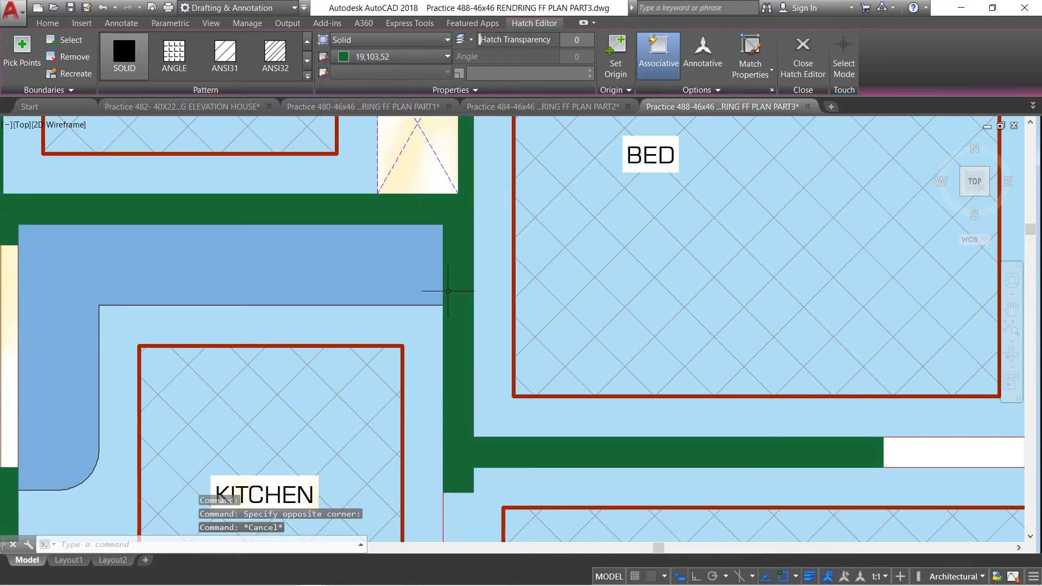
scroll(448, 290, down, 4)
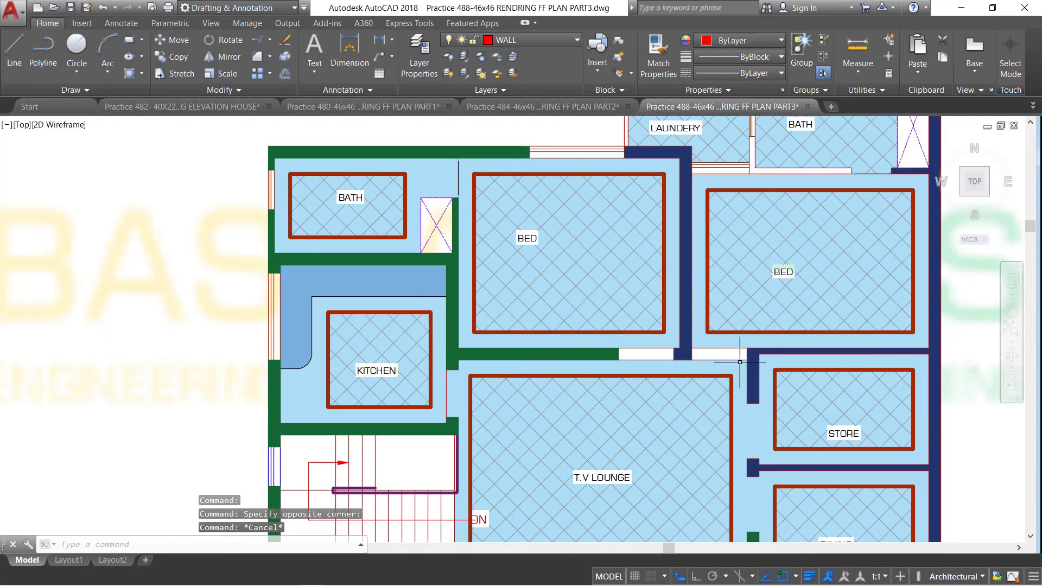
scroll(724, 341, up, 2)
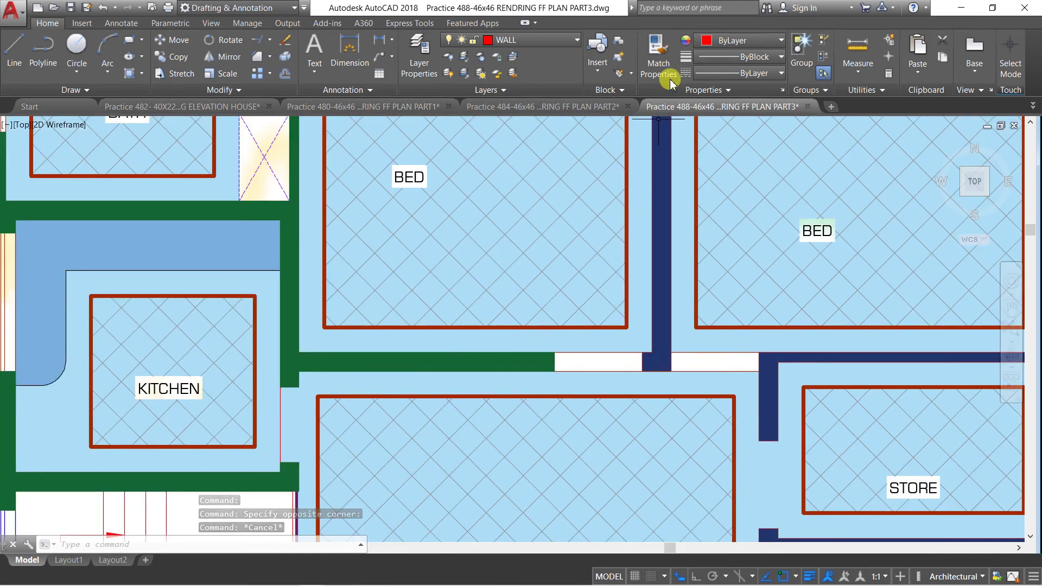
Turn the remaining navy wall strips green by matching them to the green wall hatch.
click(657, 54)
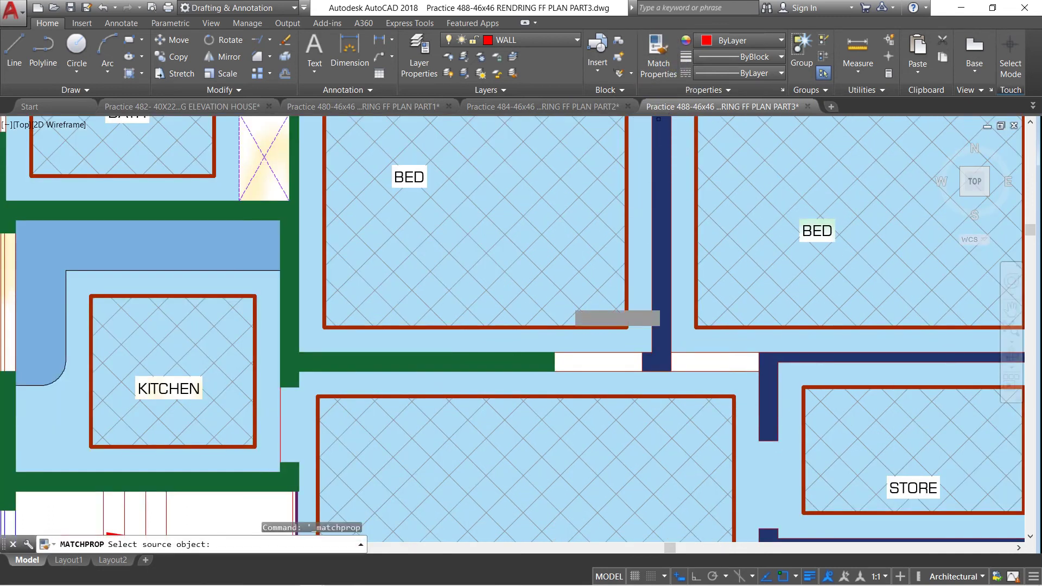
click(514, 362)
click(645, 365)
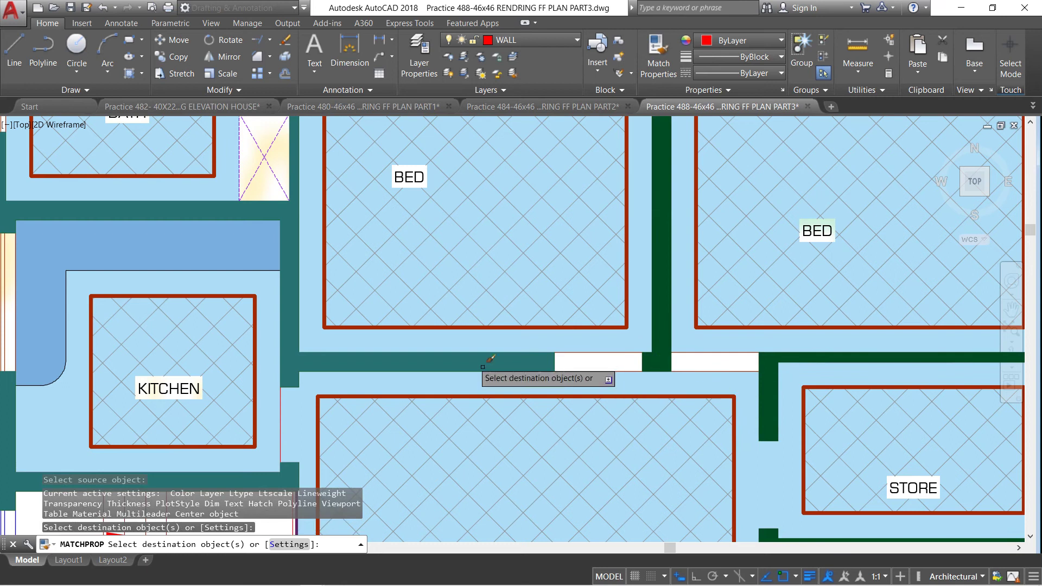
scroll(466, 353, down, 4)
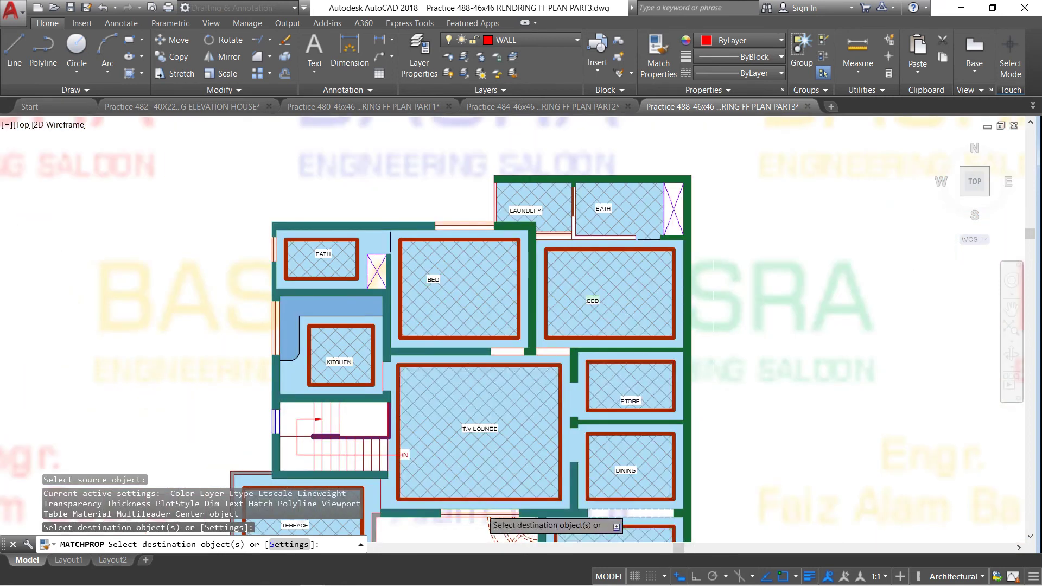
scroll(488, 488, up, 2)
scroll(488, 479, down, 4)
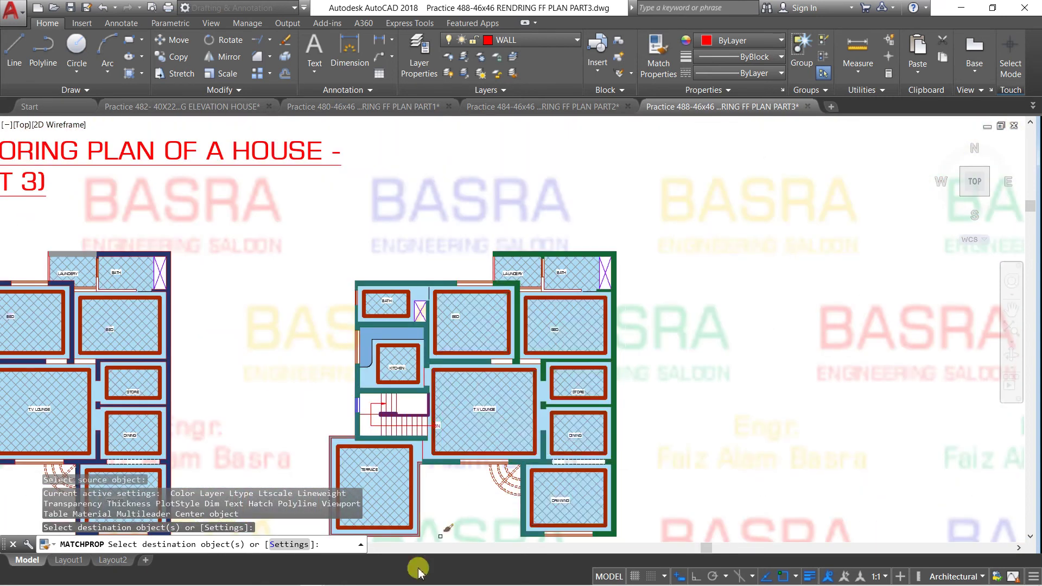
scroll(425, 554, up, 2)
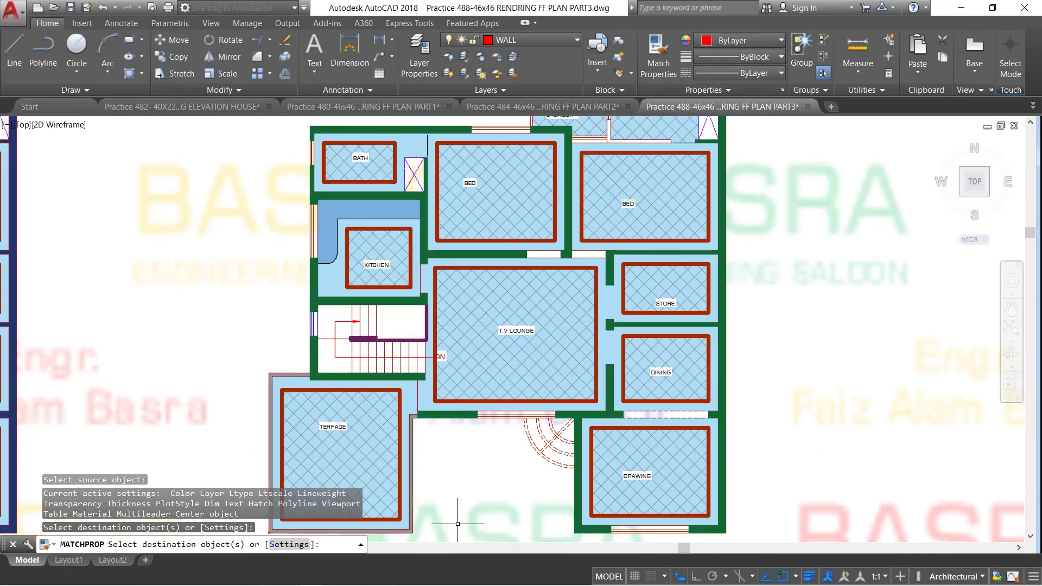
key(Escape)
scroll(566, 211, up, 2)
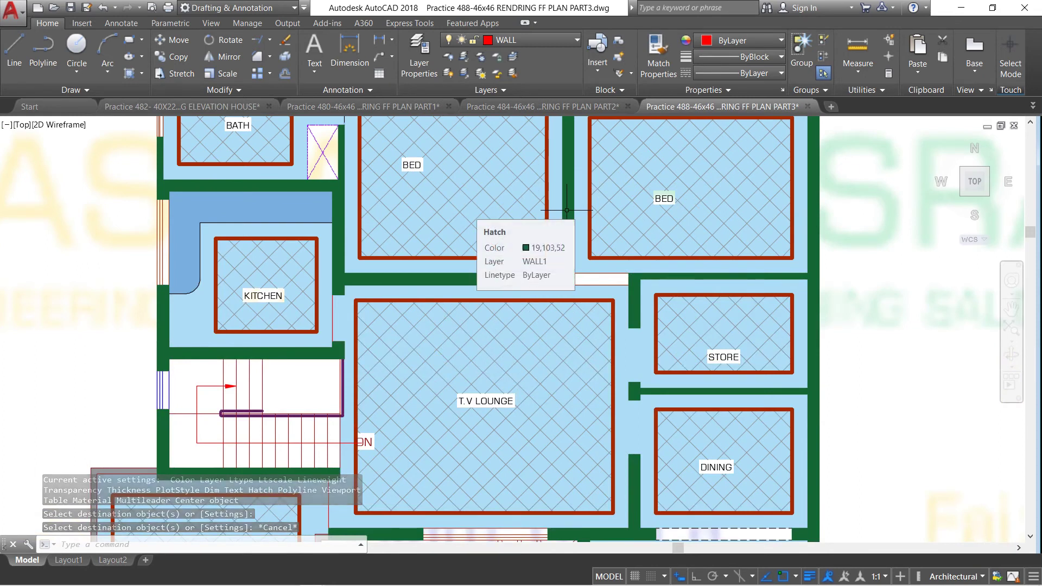
scroll(561, 217, down, 2)
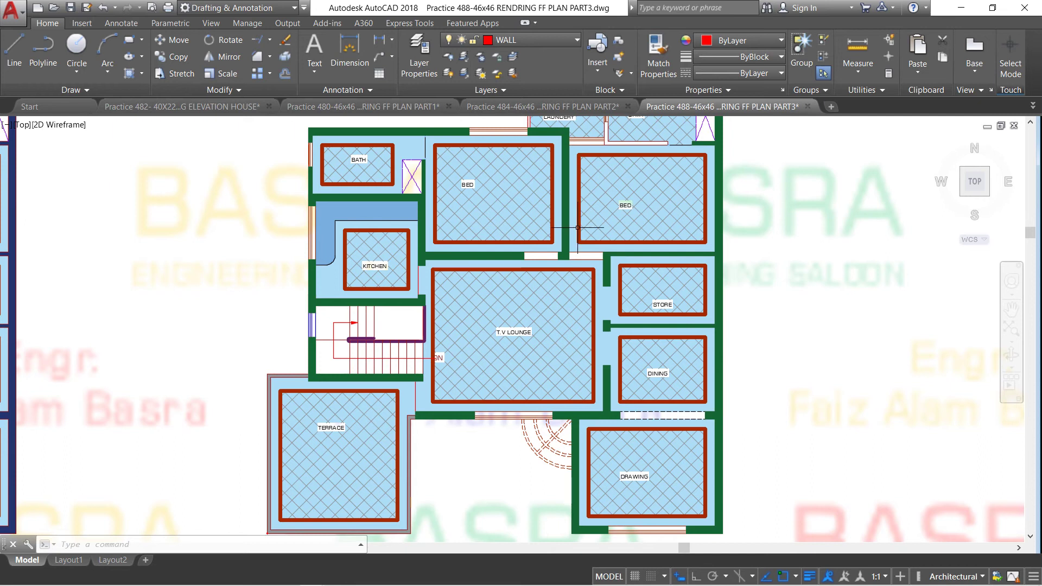
scroll(557, 241, down, 2)
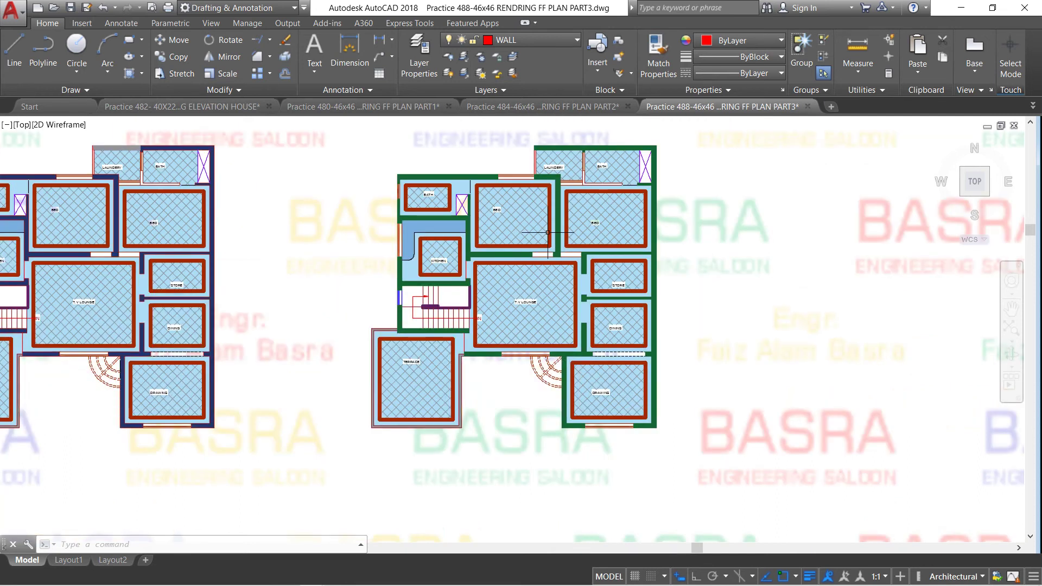
Duplicate the green-walled plan as a fourth copy placed further right.
click(172, 56)
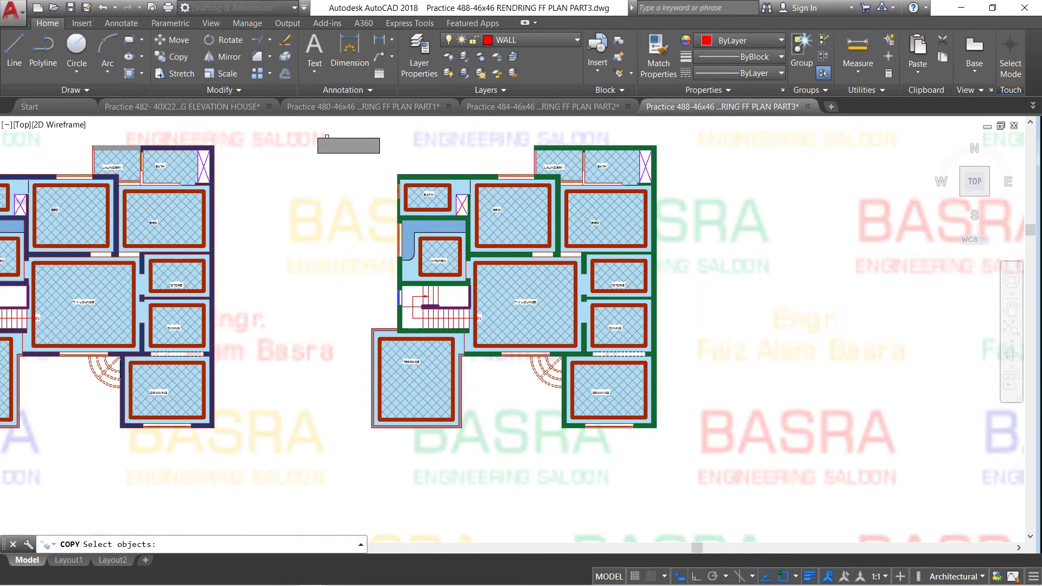
click(319, 126)
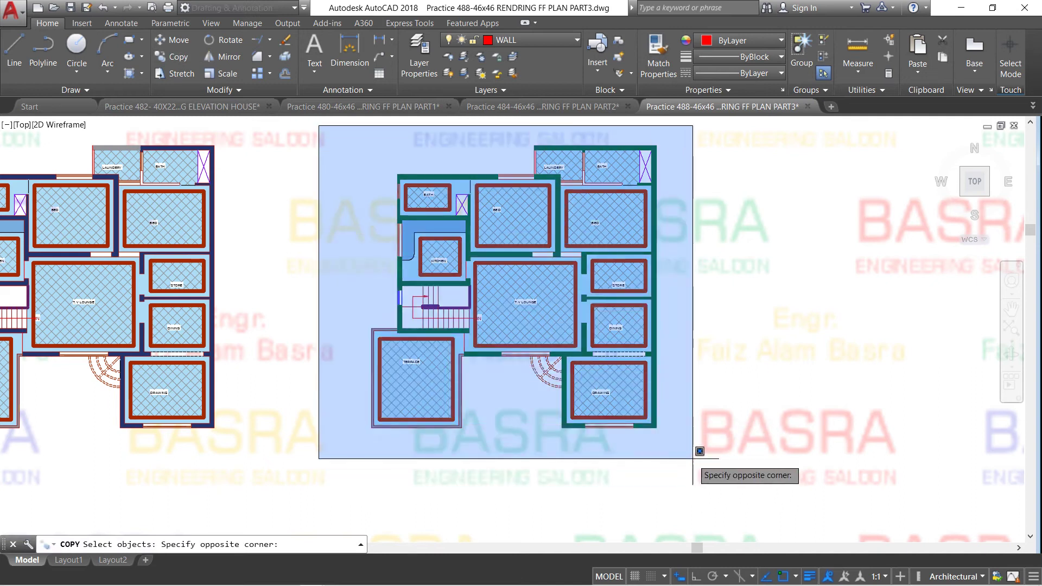
click(690, 458)
scroll(442, 333, down, 2)
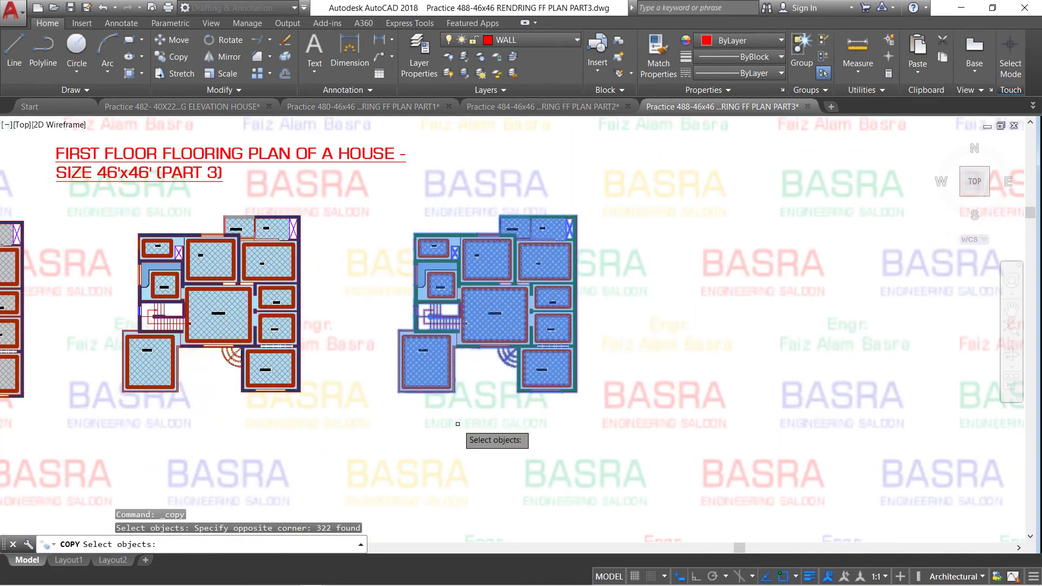
key(Return)
click(435, 442)
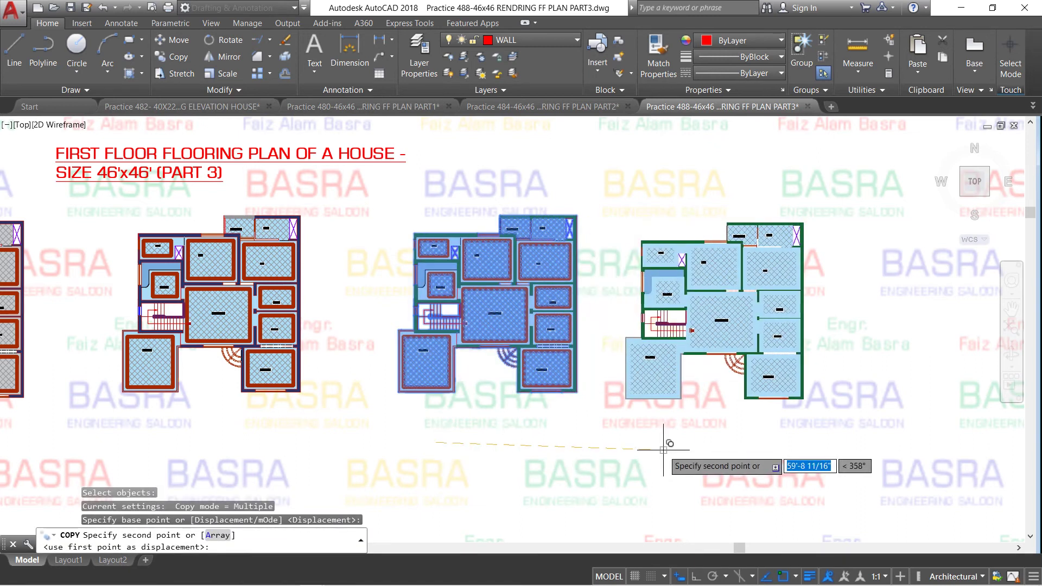
click(697, 444)
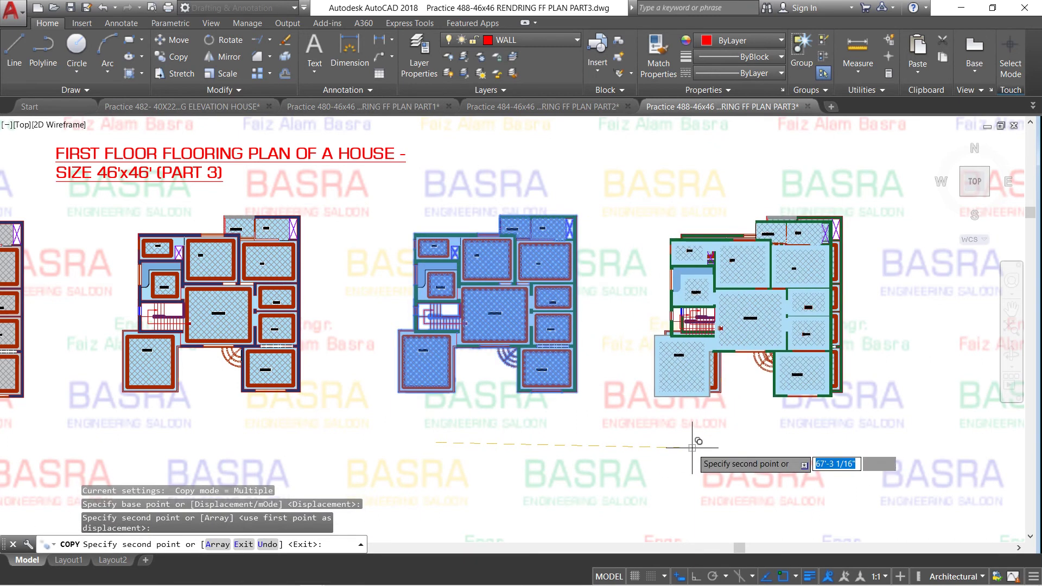
key(Escape)
scroll(924, 319, up, 2)
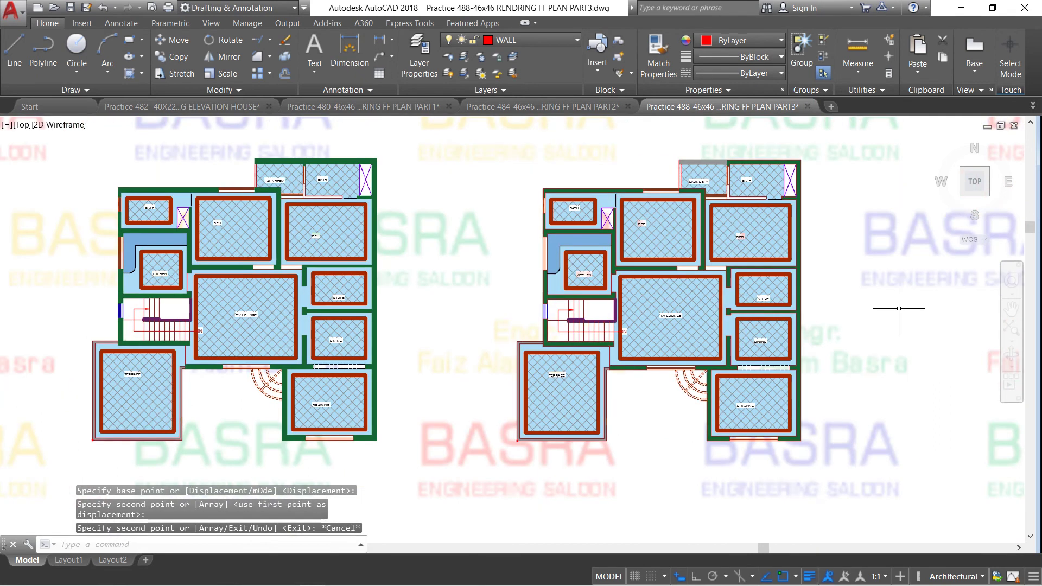
scroll(564, 206, up, 2)
scroll(564, 206, up, 2)
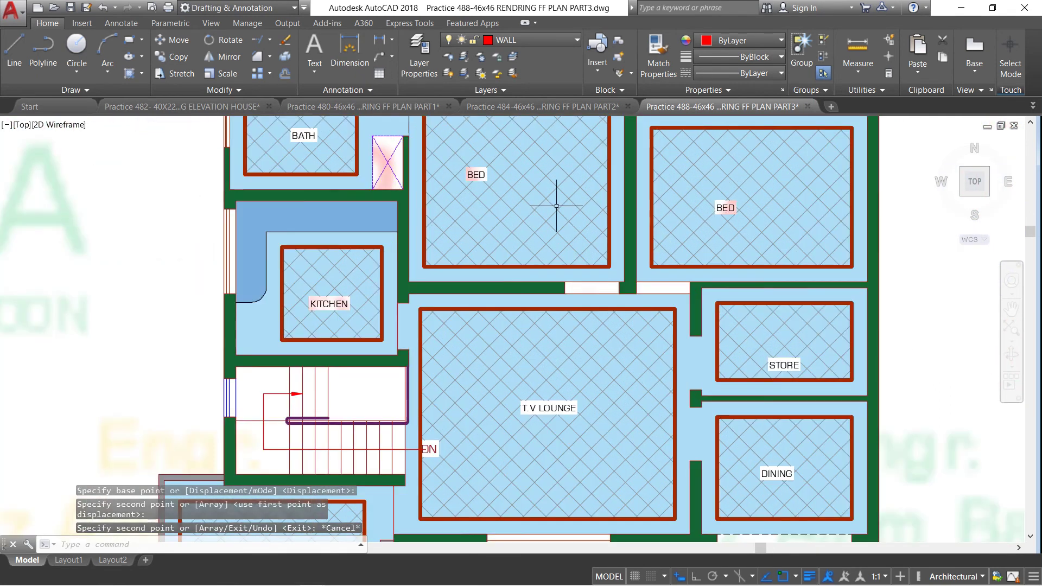
Keep the floor band hatch around the bed light blue.
scroll(556, 206, down, 3)
scroll(485, 177, up, 5)
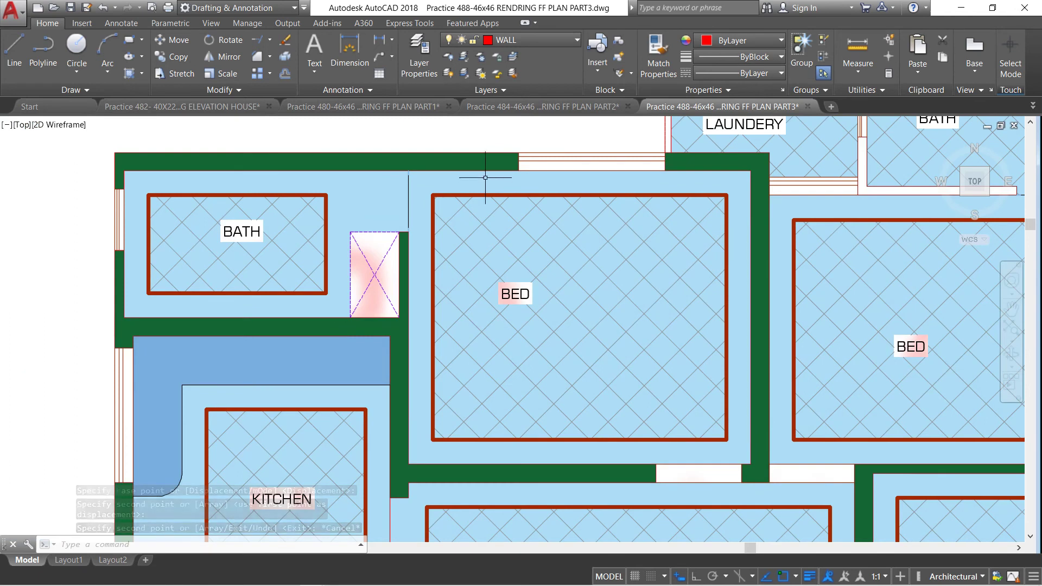
click(485, 179)
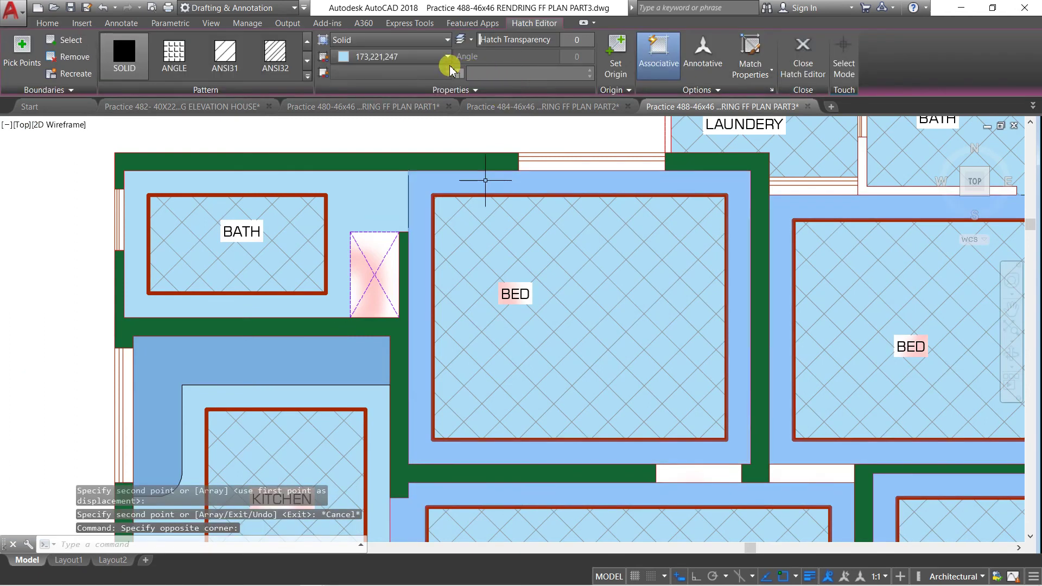
click(447, 57)
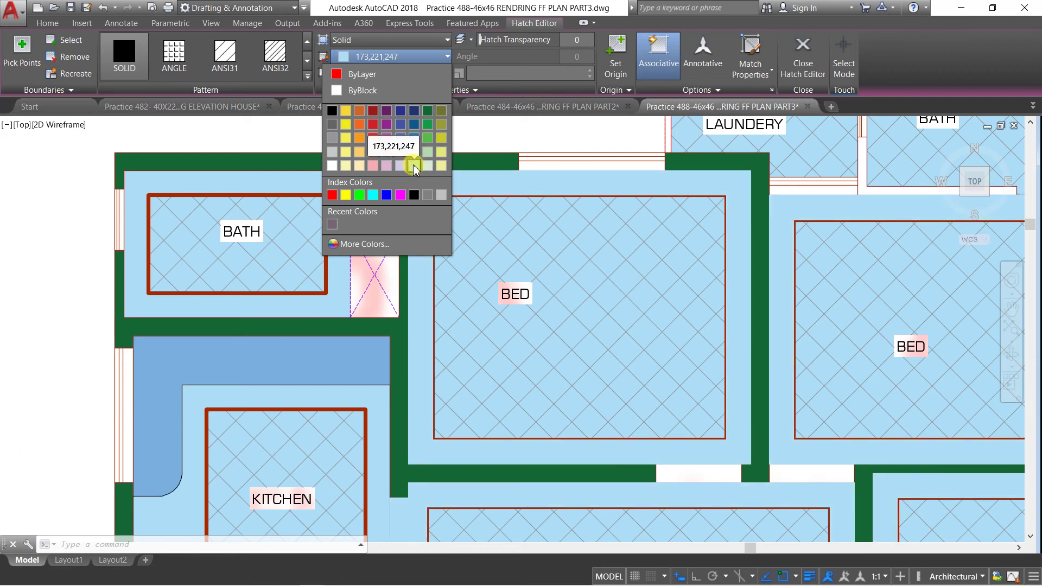
click(465, 211)
key(Escape)
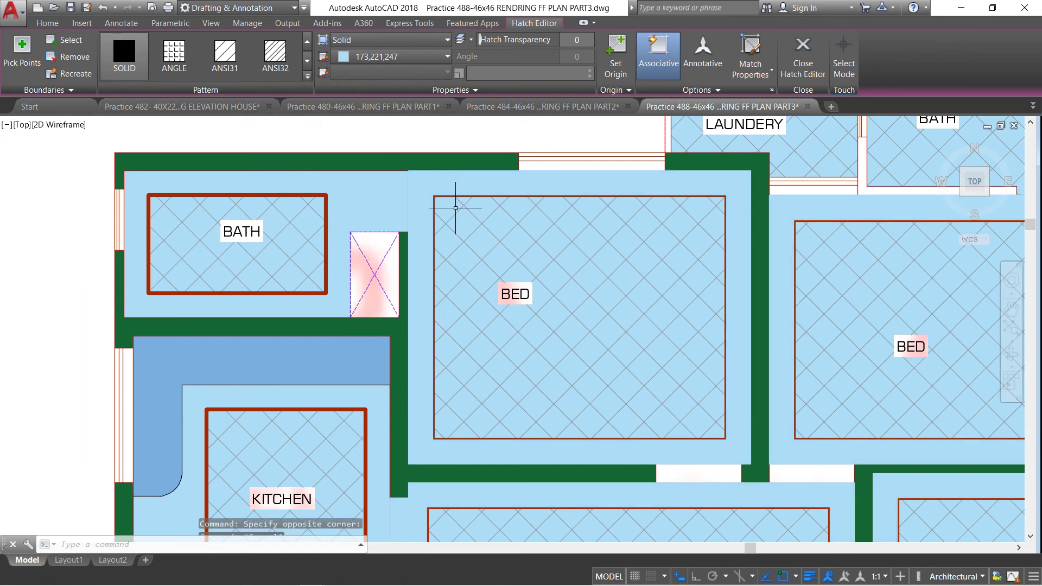
Give the bed, T.V lounge, store, dining and drawing hatches a pink 247,171,174 background.
click(453, 209)
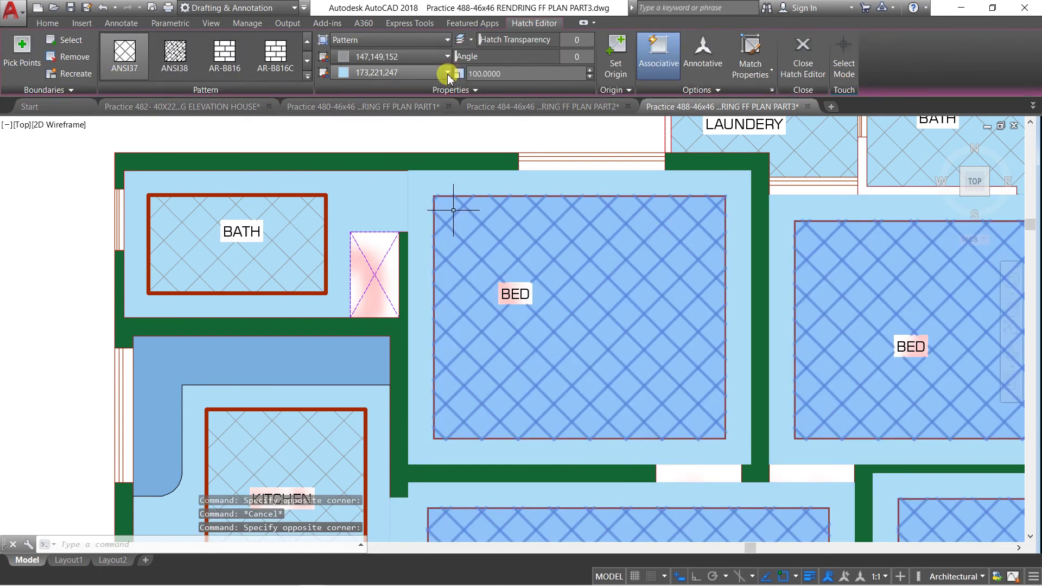
click(444, 72)
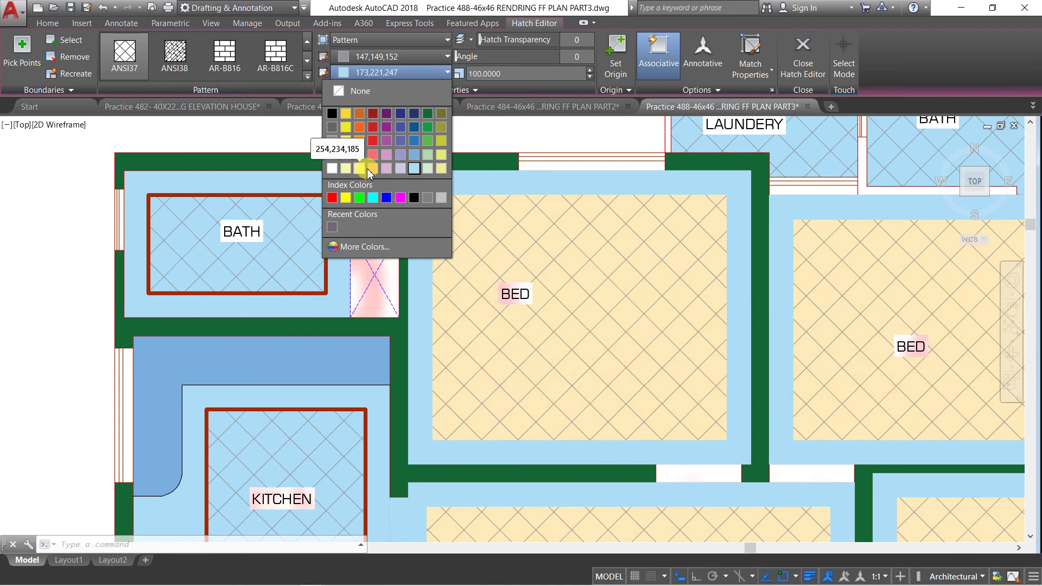
click(372, 155)
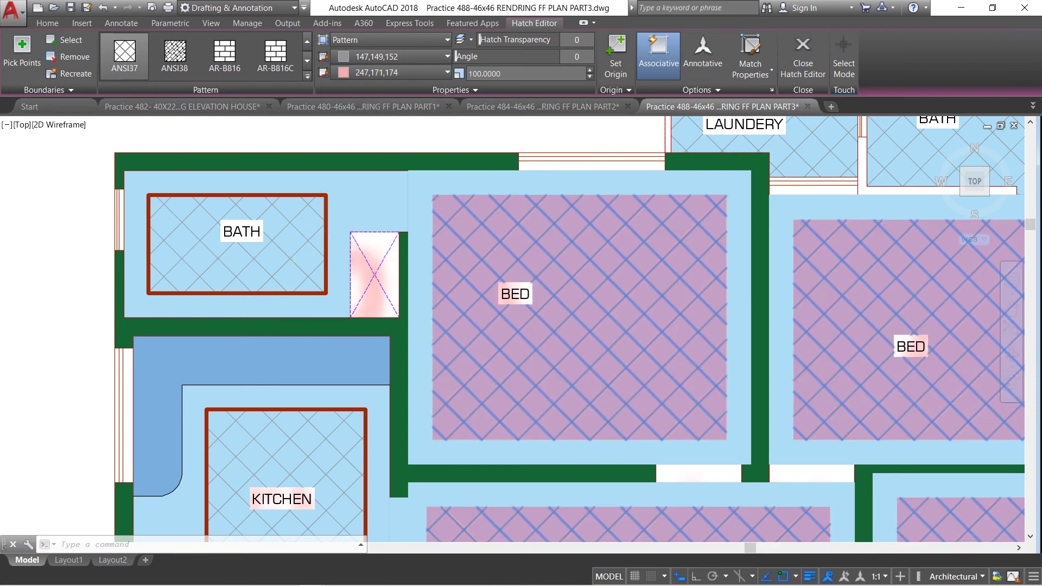
key(Escape)
scroll(481, 198, down, 4)
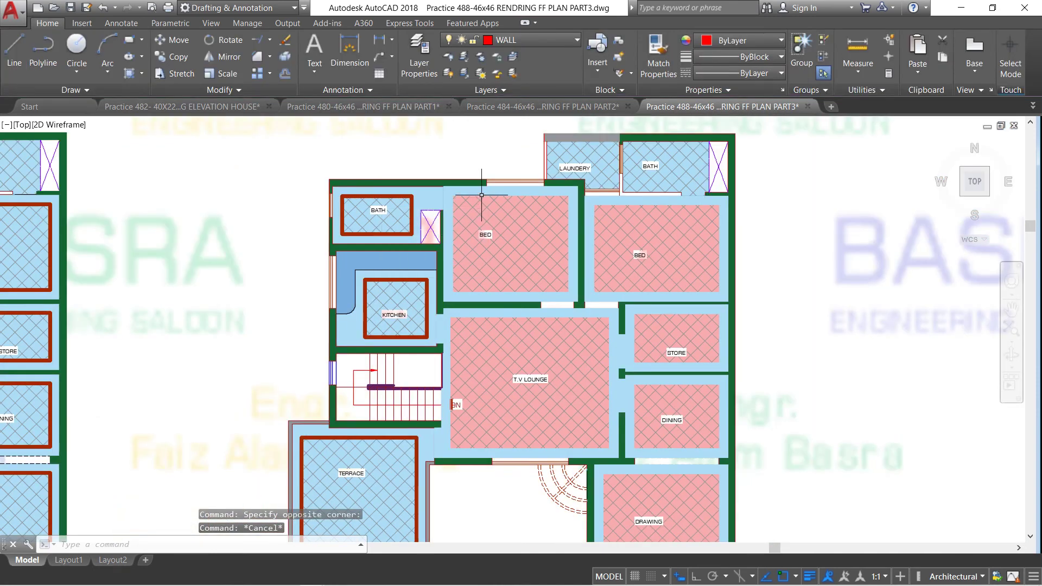
Match the pink bed hatch onto the BATH, KITCHEN and TERRACE floor hatches.
click(656, 51)
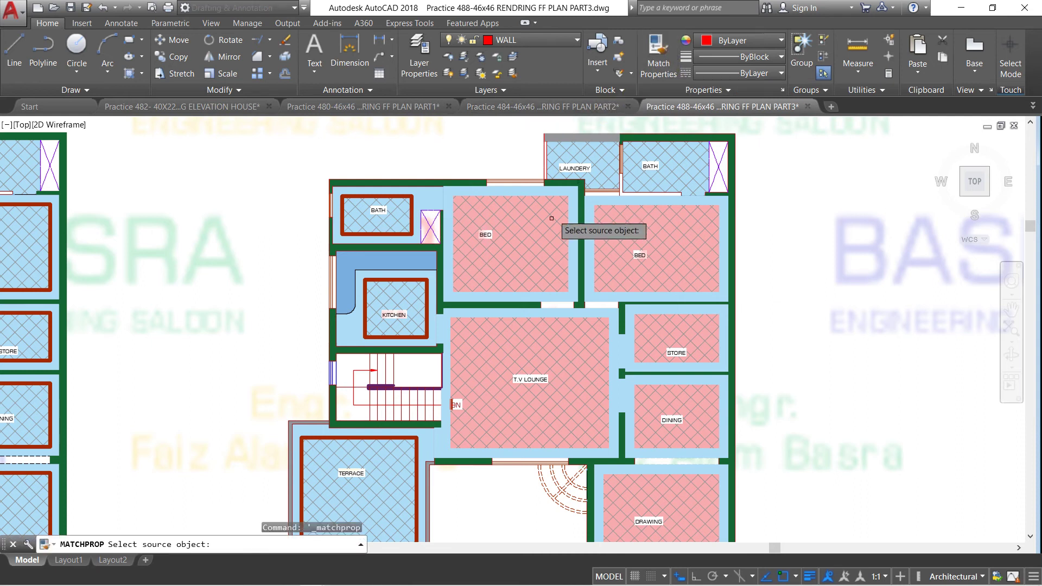
click(534, 233)
click(400, 228)
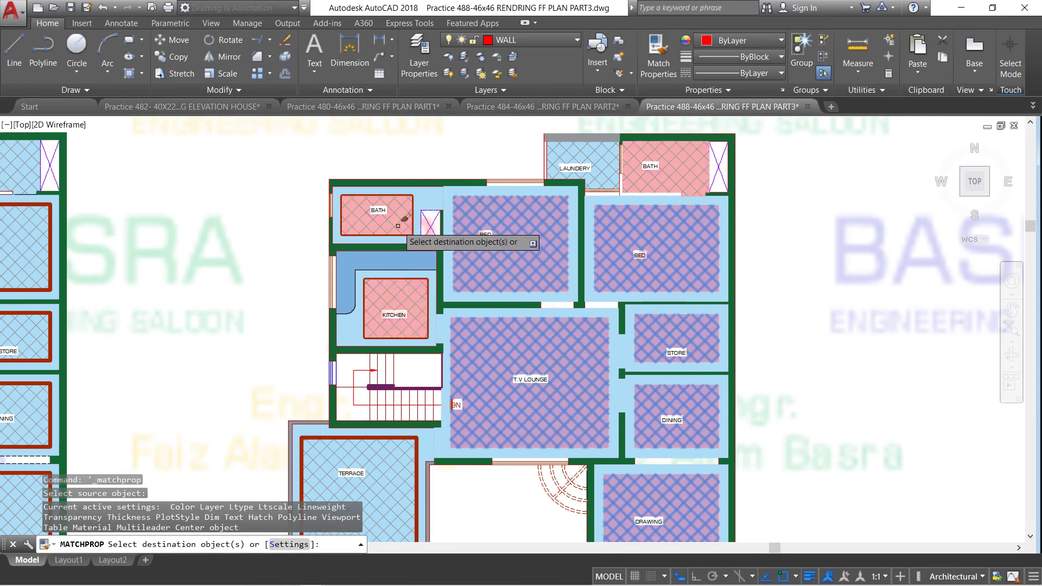
click(395, 470)
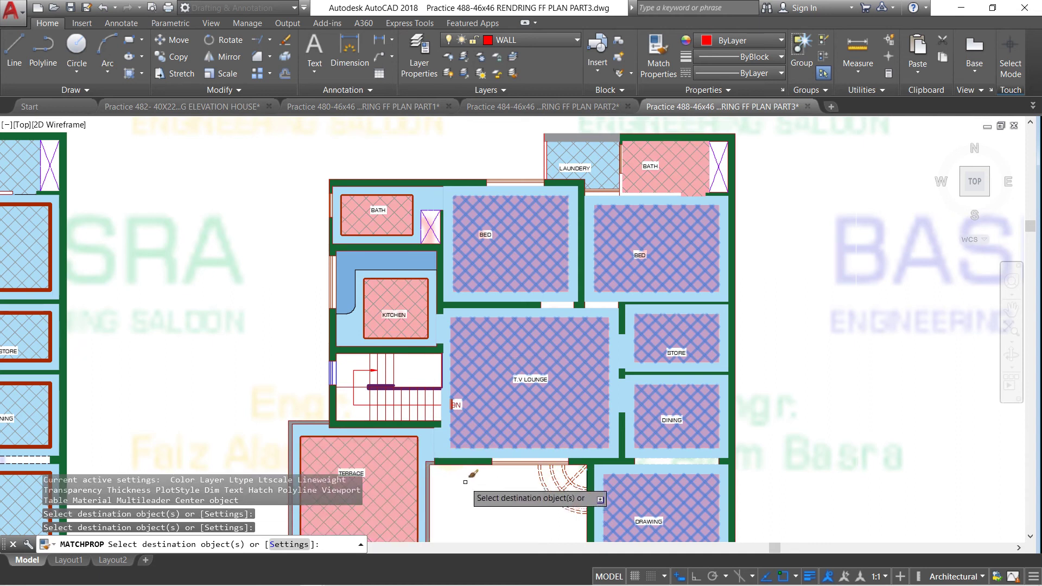
key(Escape)
scroll(471, 243, down, 2)
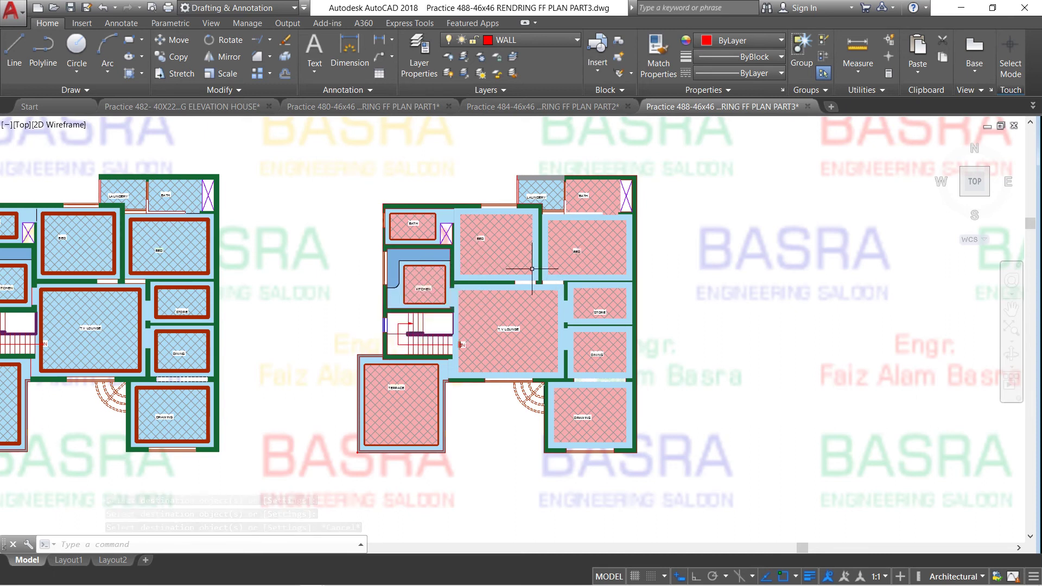
Copy the pink terrace hatch onto the laundry floor, then select the bed, lounge, store, dining and drawing hatches.
click(660, 54)
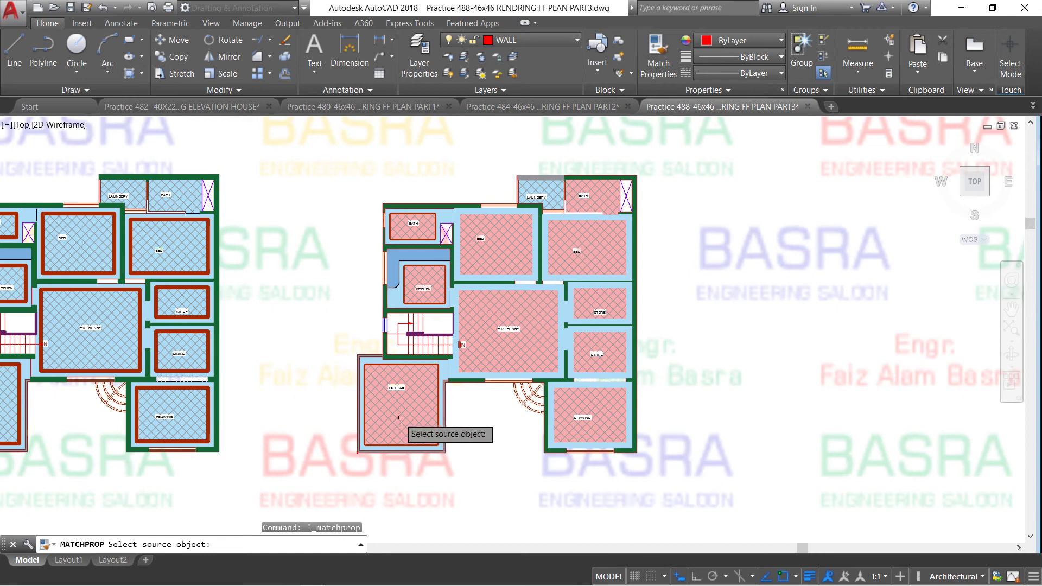
click(404, 423)
click(535, 191)
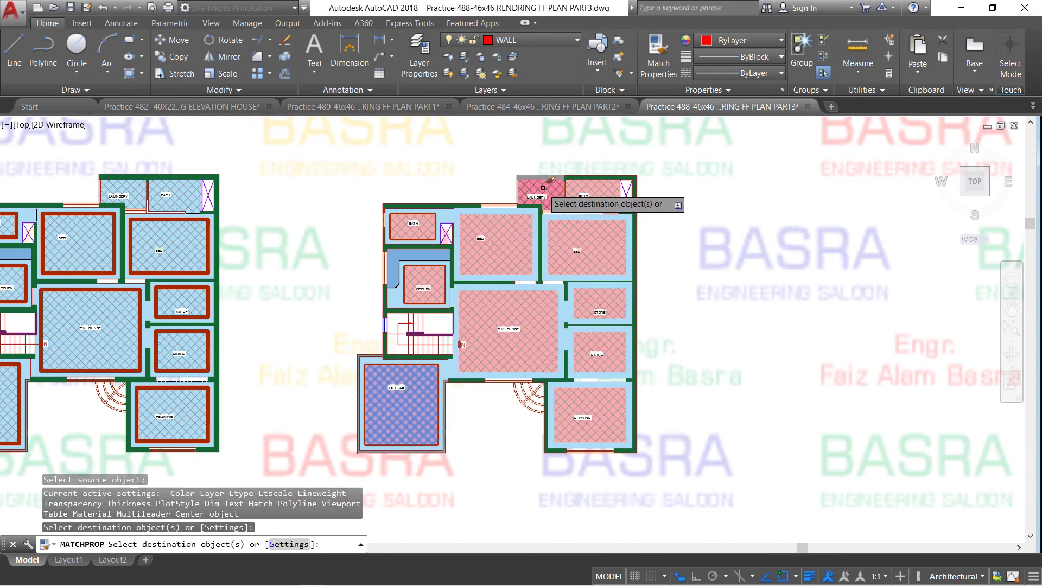
key(Escape)
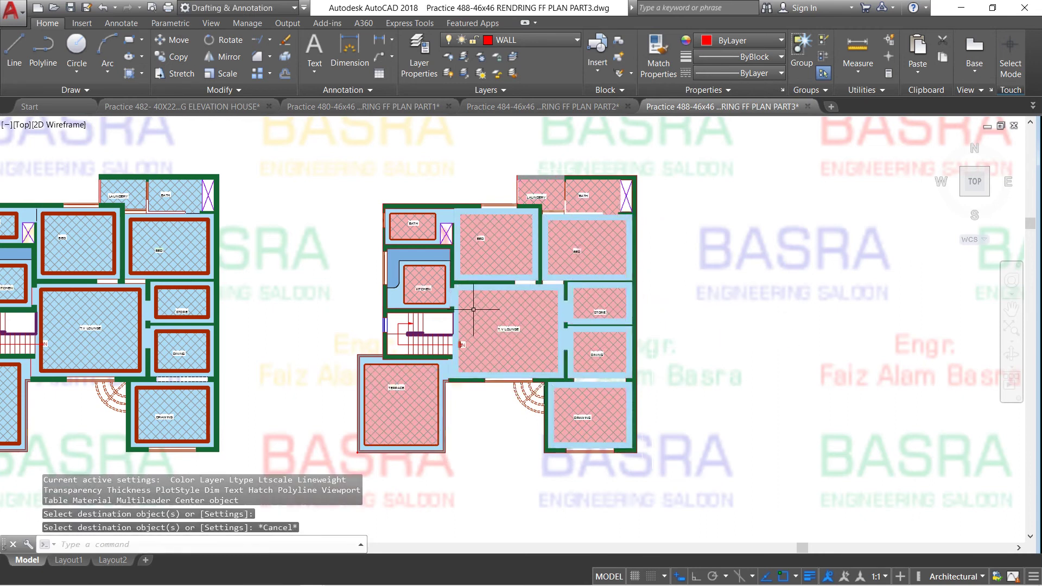
scroll(474, 309, up, 2)
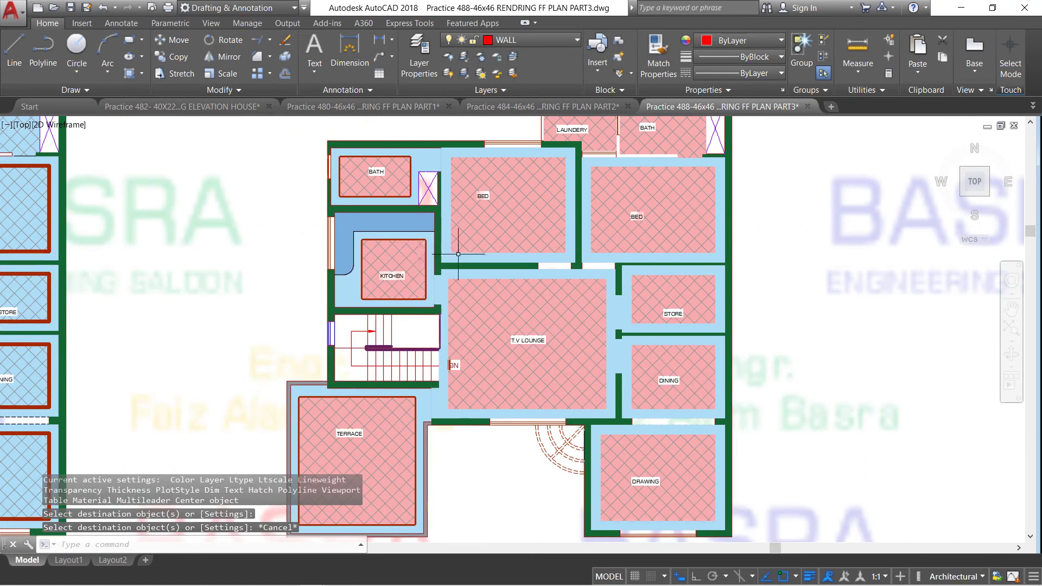
click(466, 326)
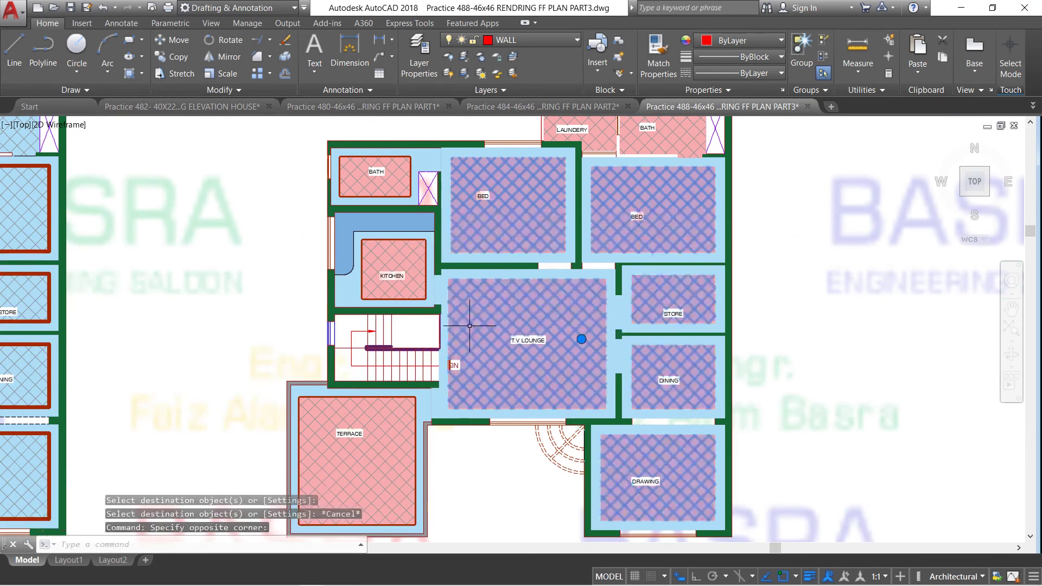
Send the selected floor hatches and light-blue fills to the back with Draw Order.
click(389, 418)
click(399, 246)
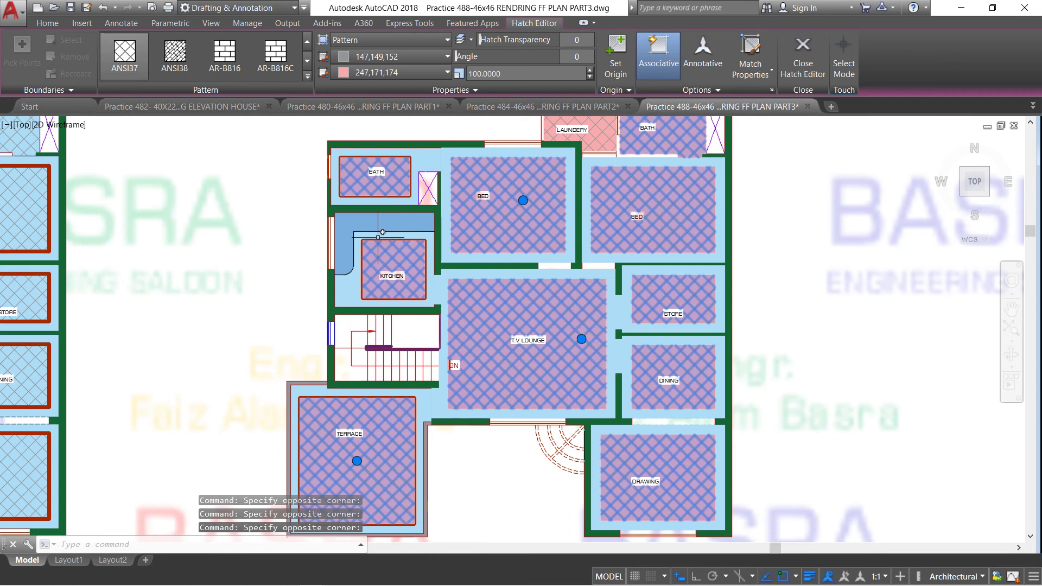
click(354, 281)
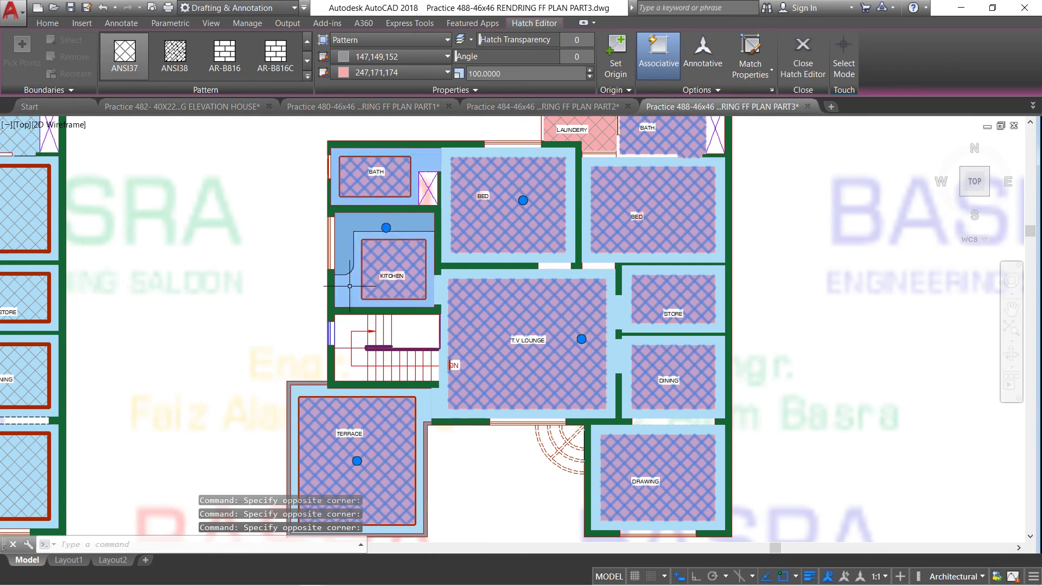
click(441, 408)
click(425, 406)
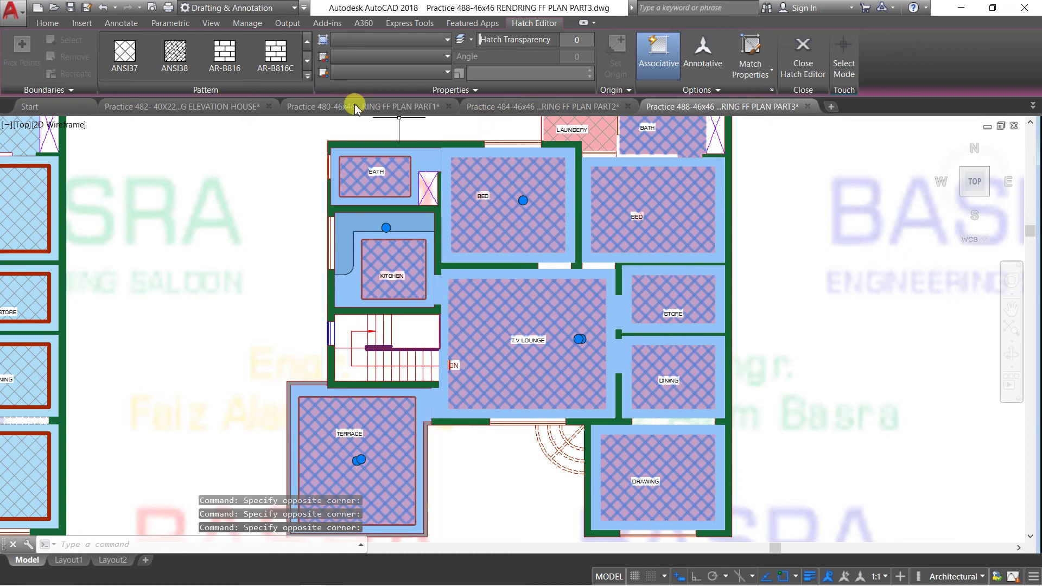
click(46, 25)
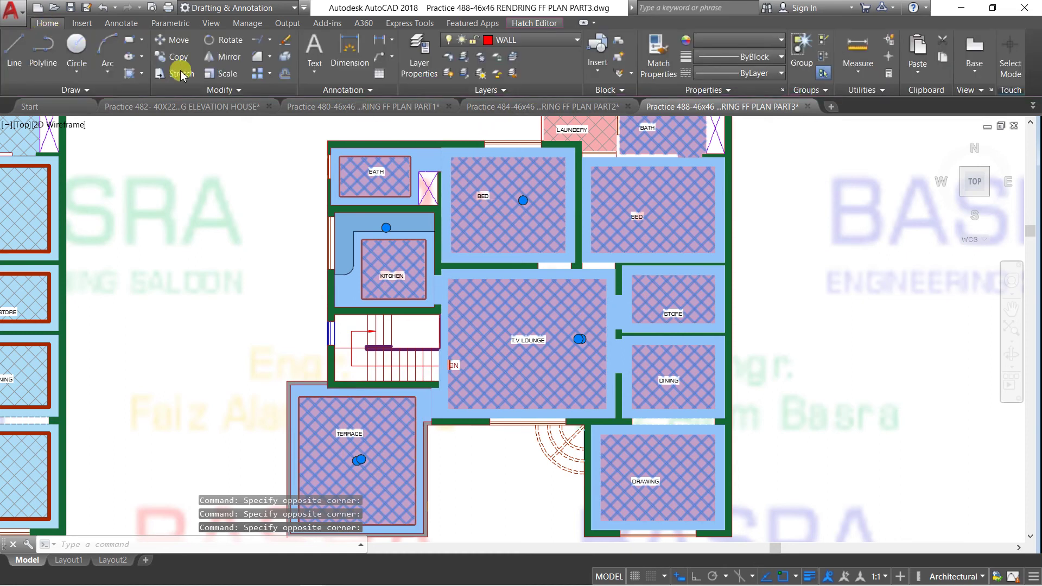
click(244, 90)
click(283, 123)
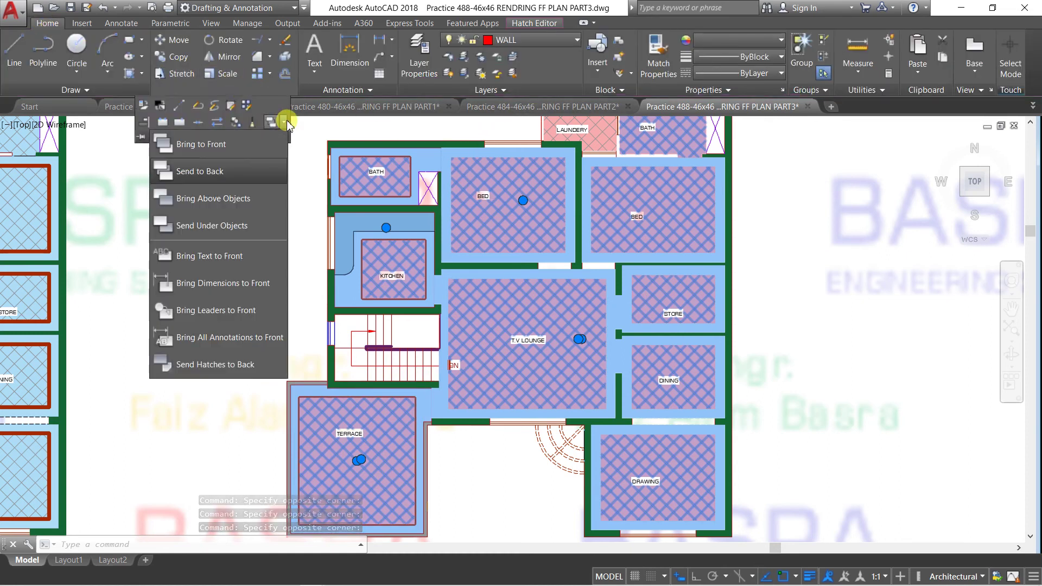
click(249, 172)
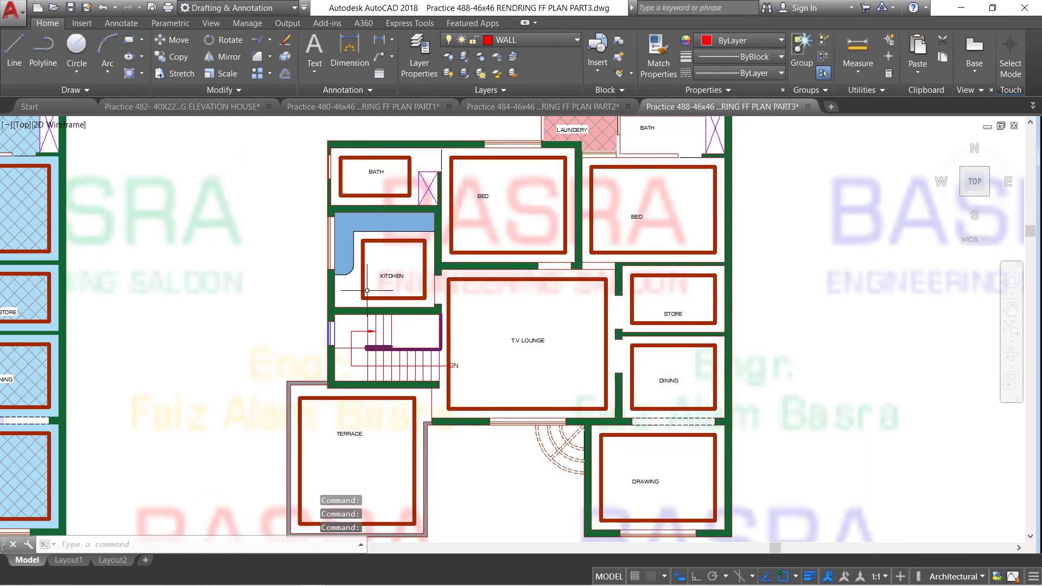
Send the tiled watermark image behind the floor plans.
scroll(361, 284, down, 3)
scroll(359, 279, down, 2)
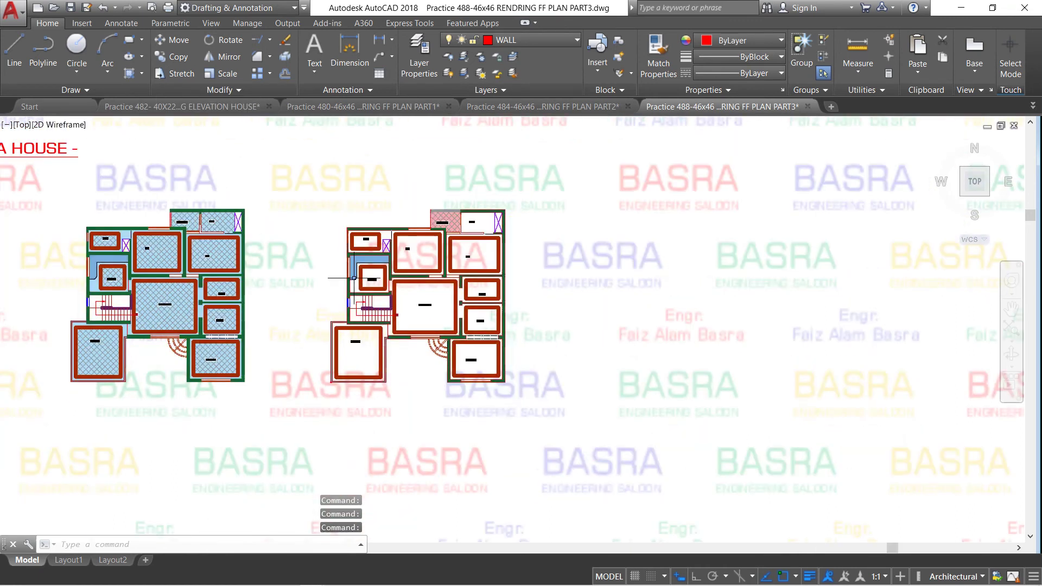
scroll(354, 278, down, 2)
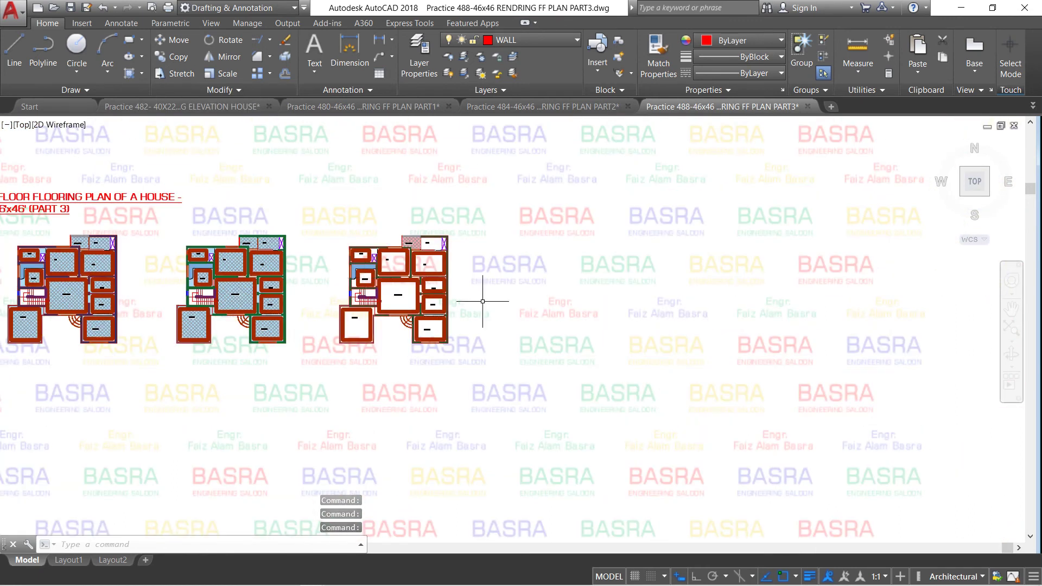
click(943, 433)
click(823, 317)
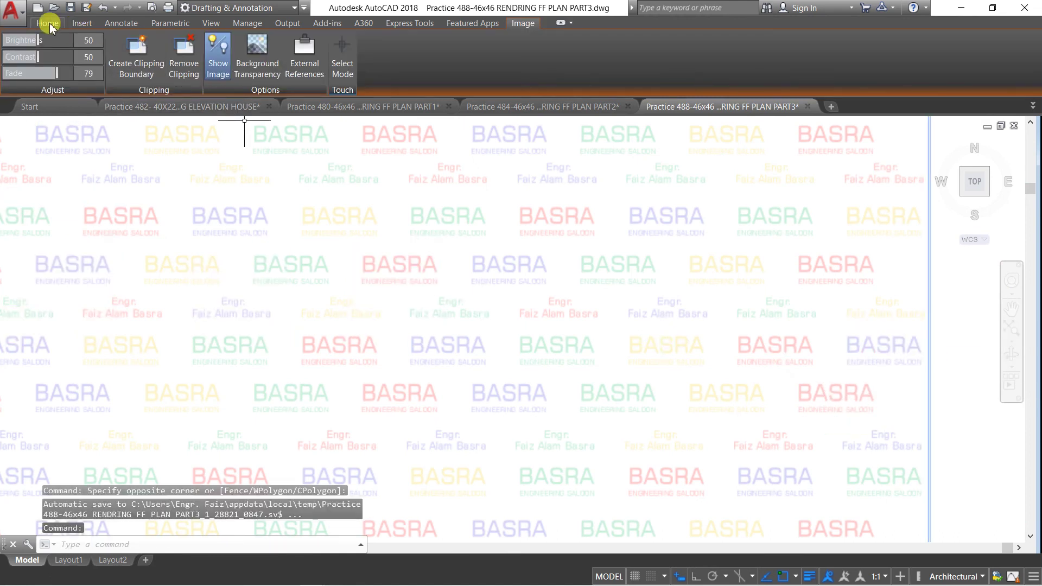
click(50, 27)
click(233, 90)
click(271, 121)
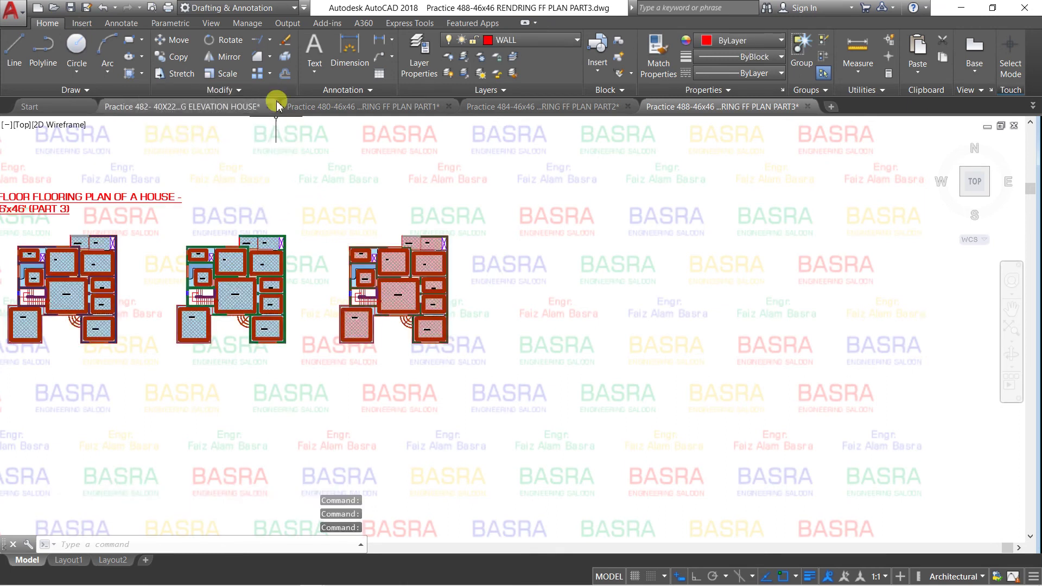
click(260, 90)
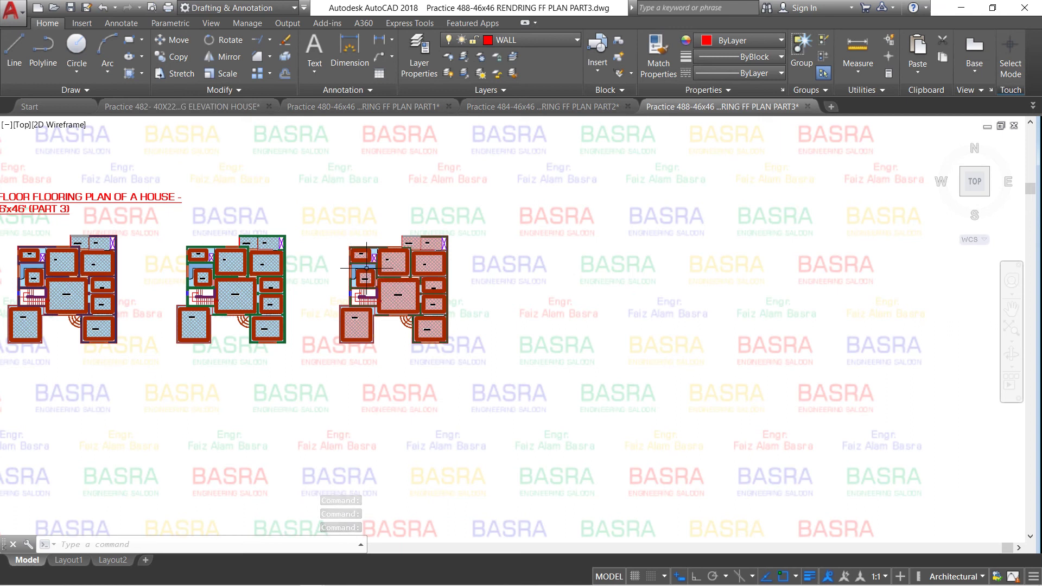
scroll(366, 268, up, 1)
scroll(367, 264, up, 3)
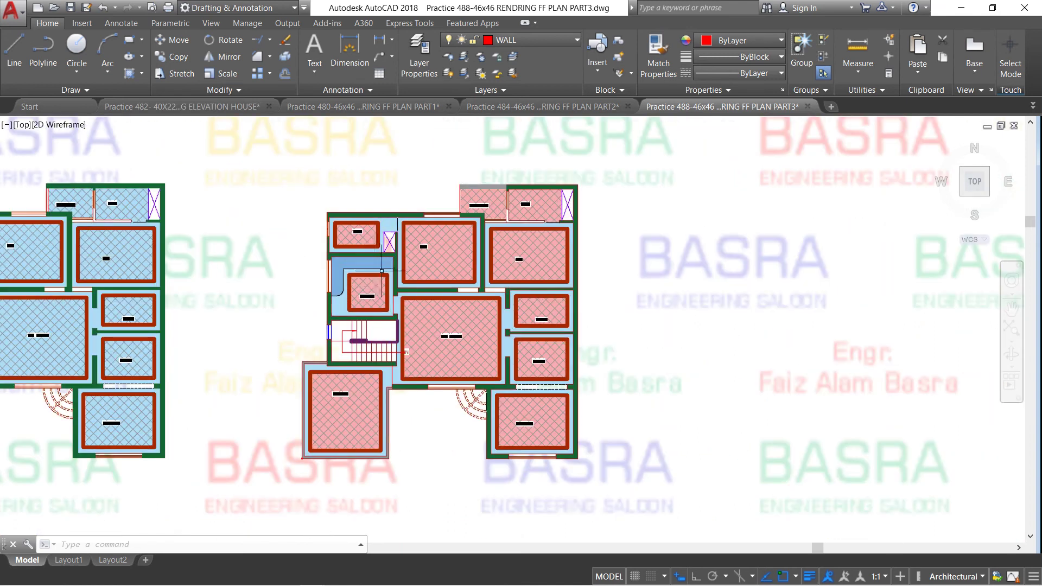
key(Escape)
scroll(389, 361, up, 2)
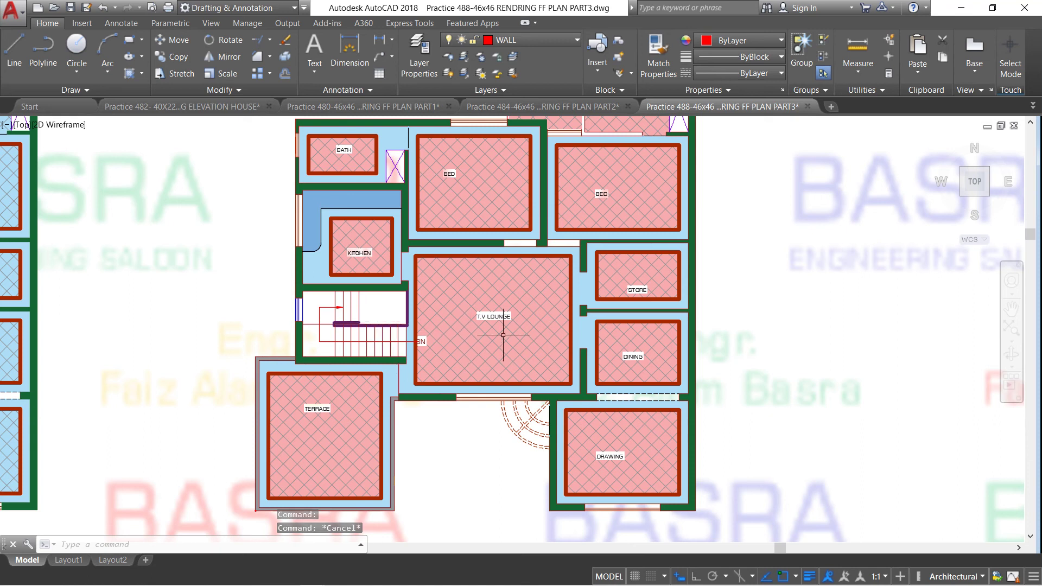
scroll(505, 399, down, 2)
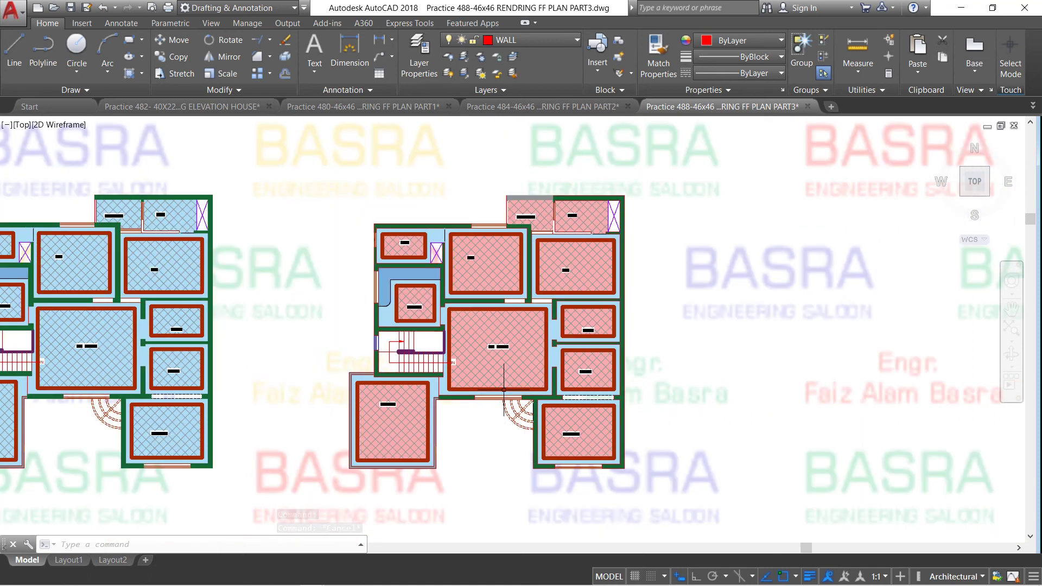
scroll(497, 380, up, 2)
scroll(231, 351, down, 2)
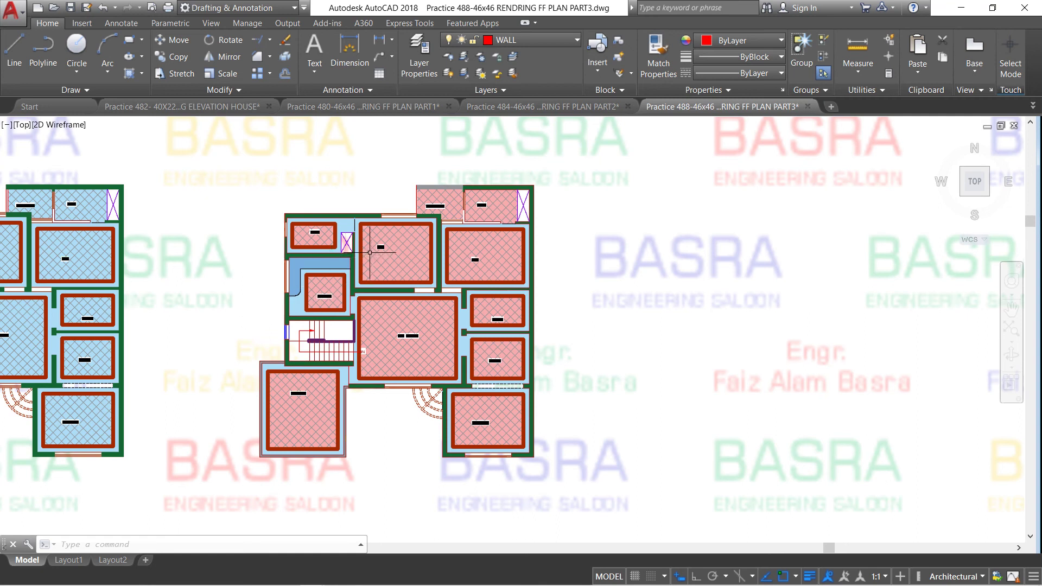
scroll(363, 242, up, 2)
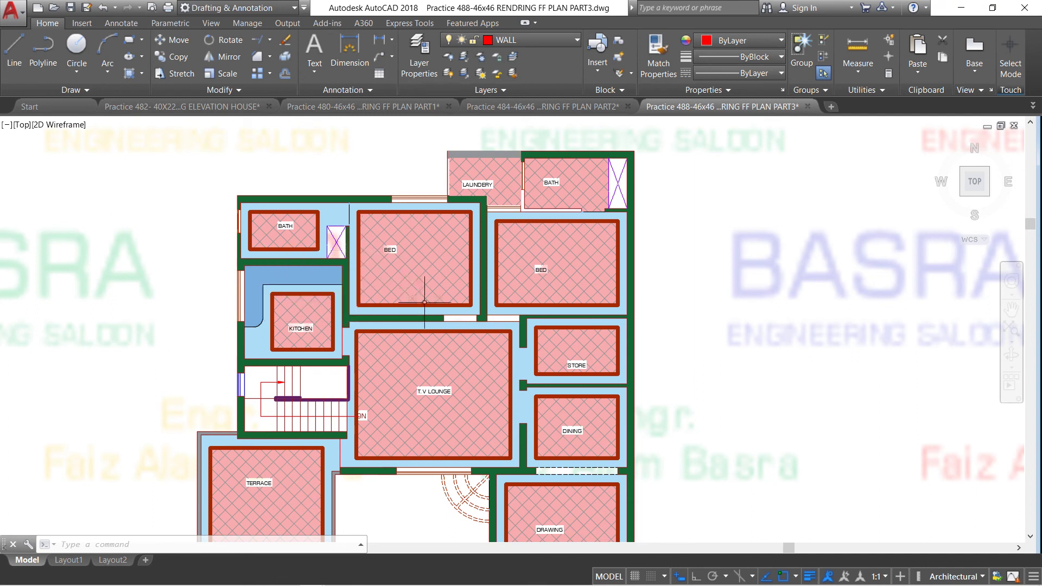
scroll(434, 314, up, 2)
scroll(401, 224, down, 2)
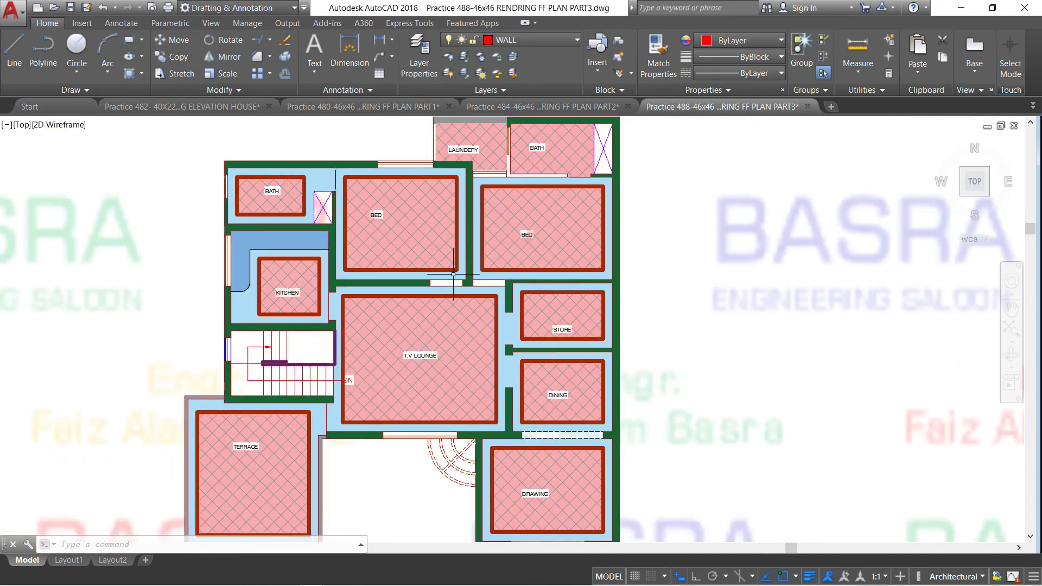
scroll(453, 274, up, 2)
scroll(449, 287, down, 2)
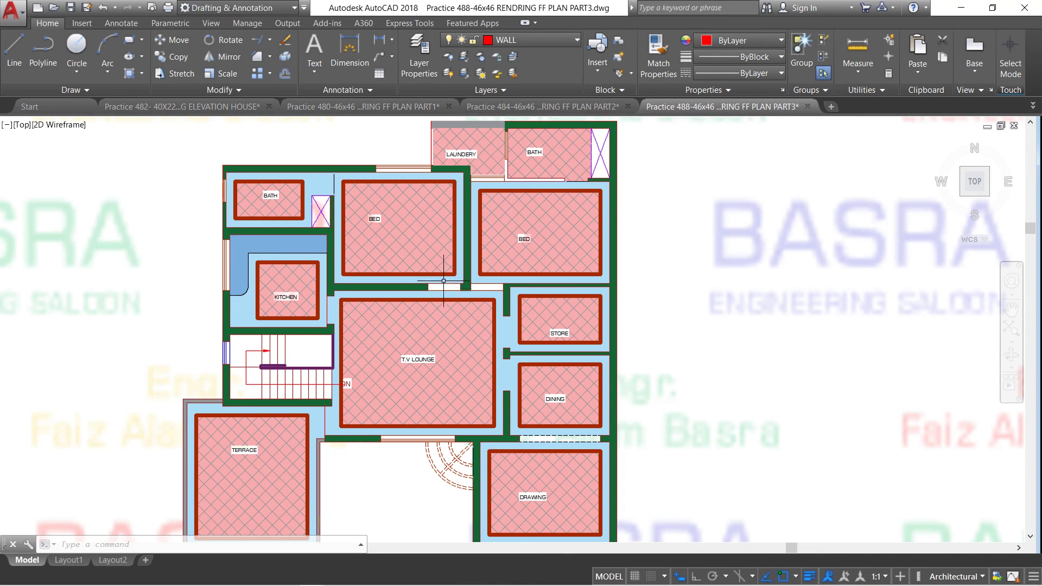
scroll(443, 277, down, 1)
scroll(431, 233, up, 3)
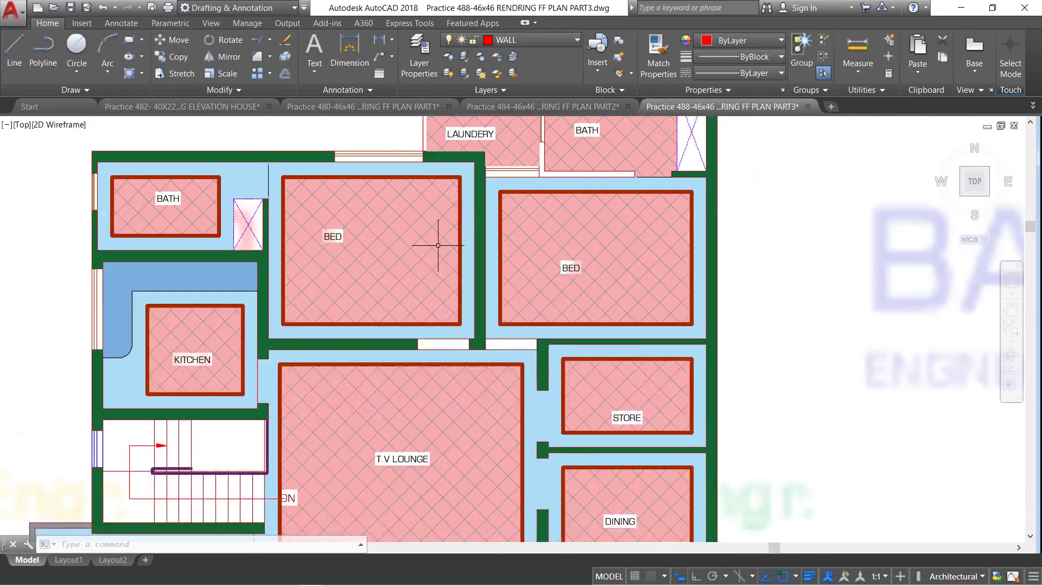
scroll(426, 187, up, 2)
Select the left BED room's top border line and open its Object Color choices.
click(427, 176)
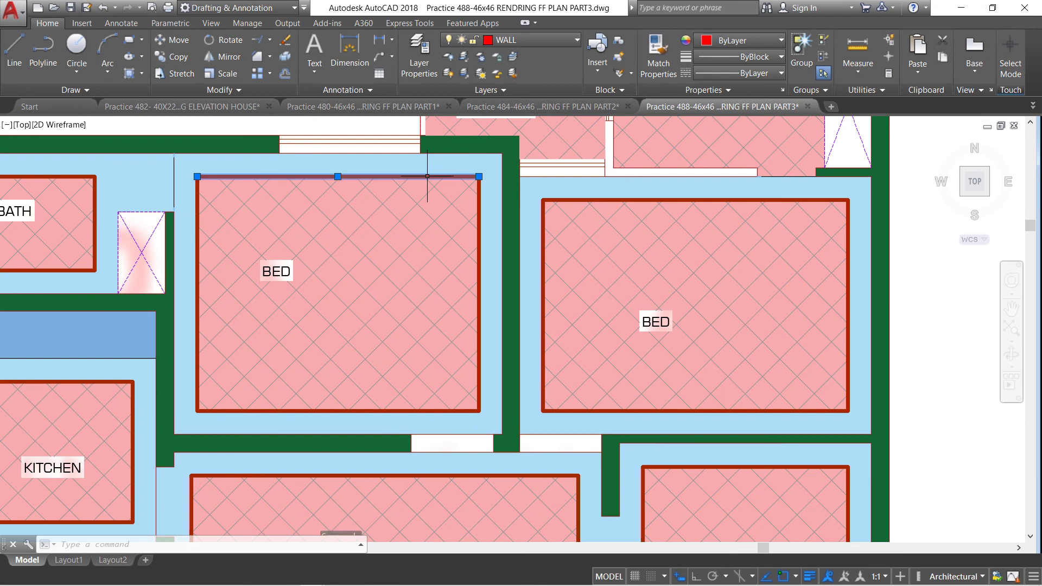
click(783, 43)
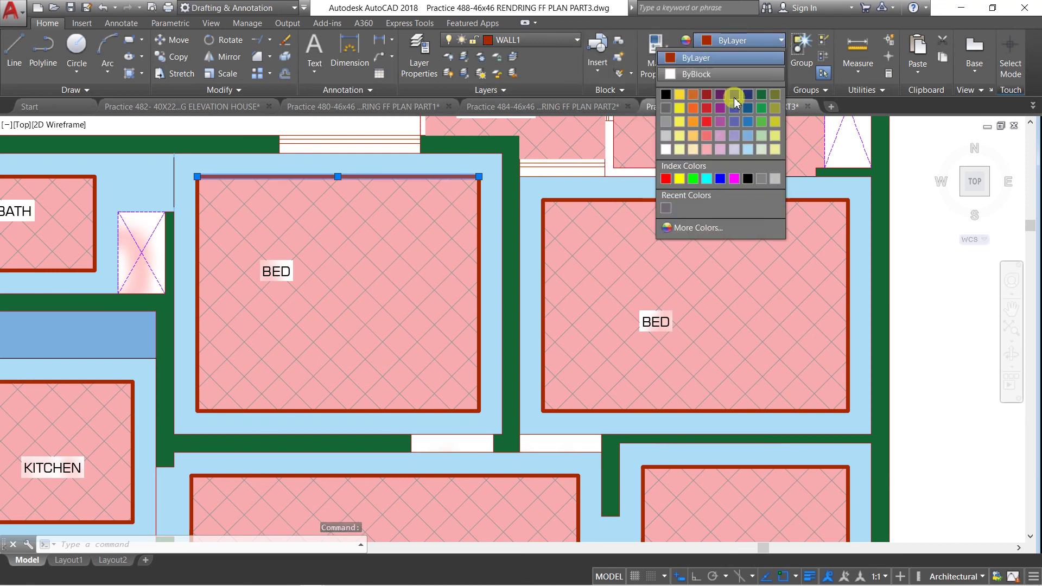
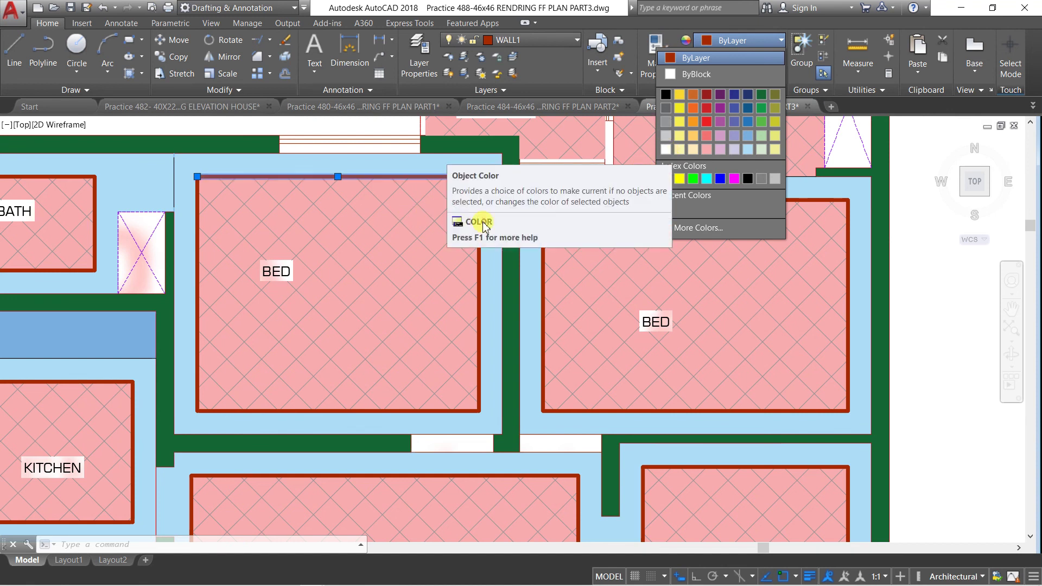
Dismiss the colour list, deselect the bedroom line, and zoom out to the whole fourth plan.
click(590, 255)
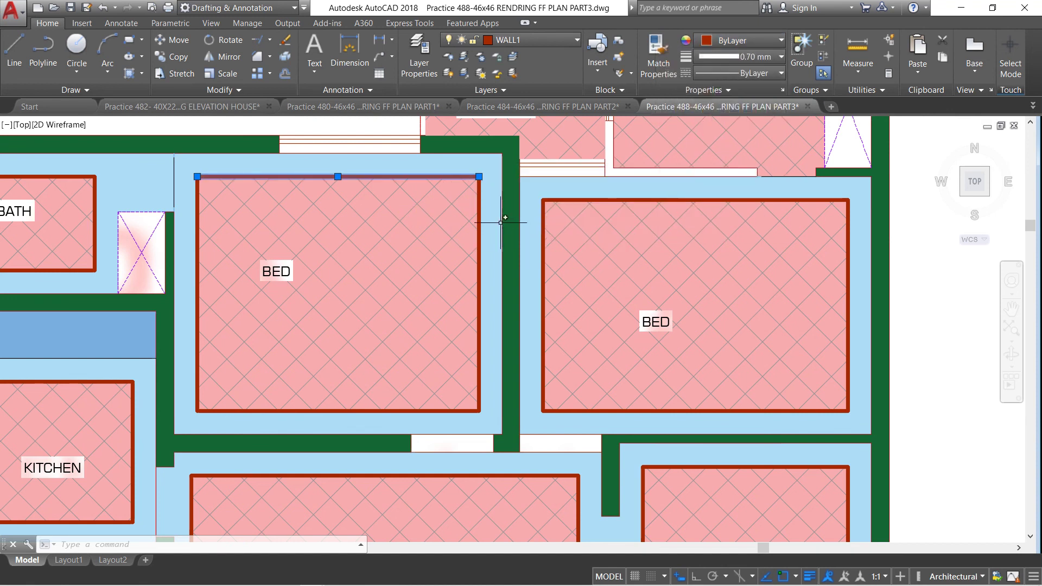
key(Escape)
scroll(544, 235, down, 4)
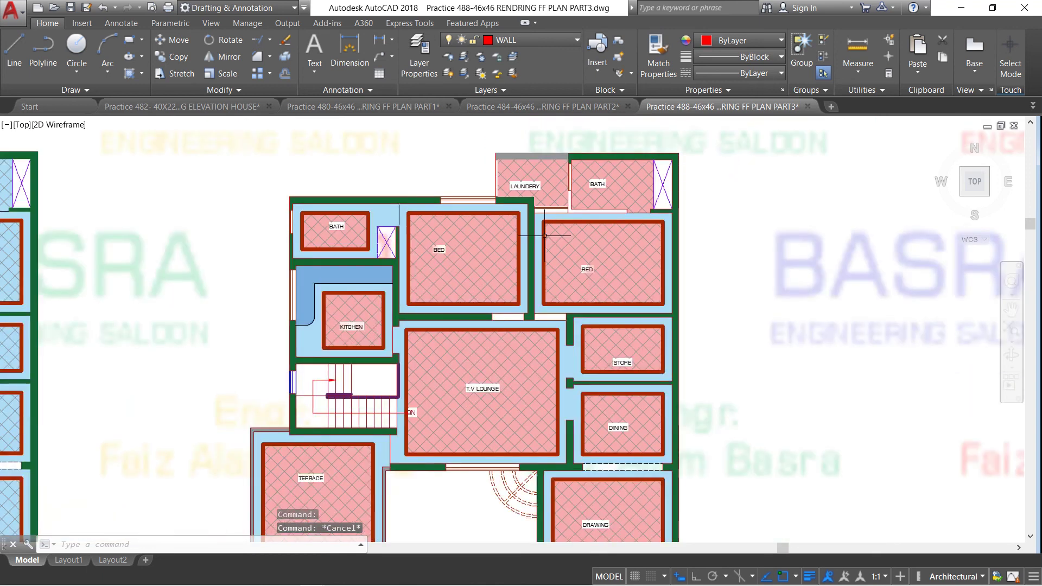
scroll(442, 365, up, 2)
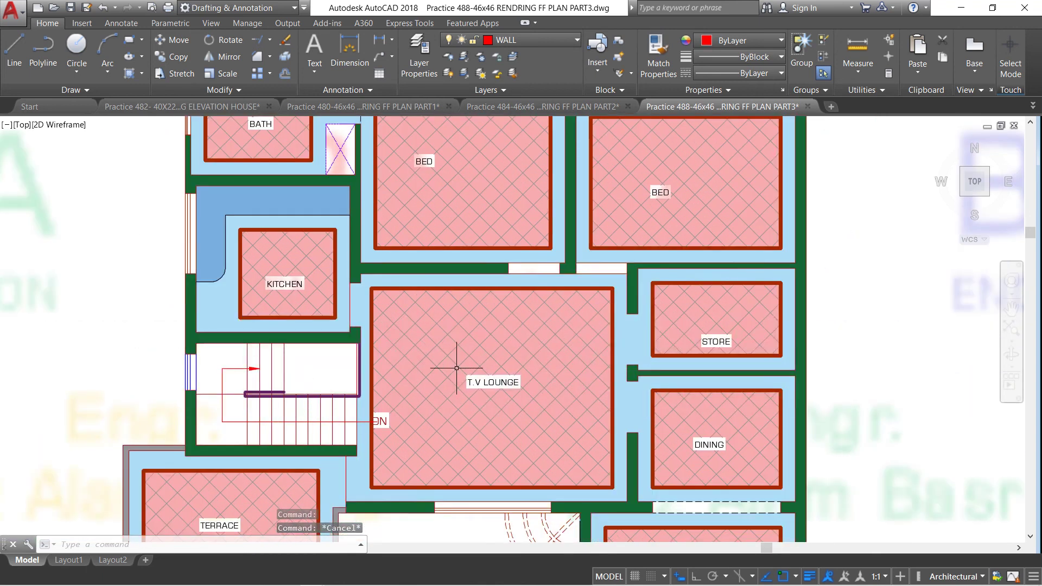
scroll(432, 299, down, 2)
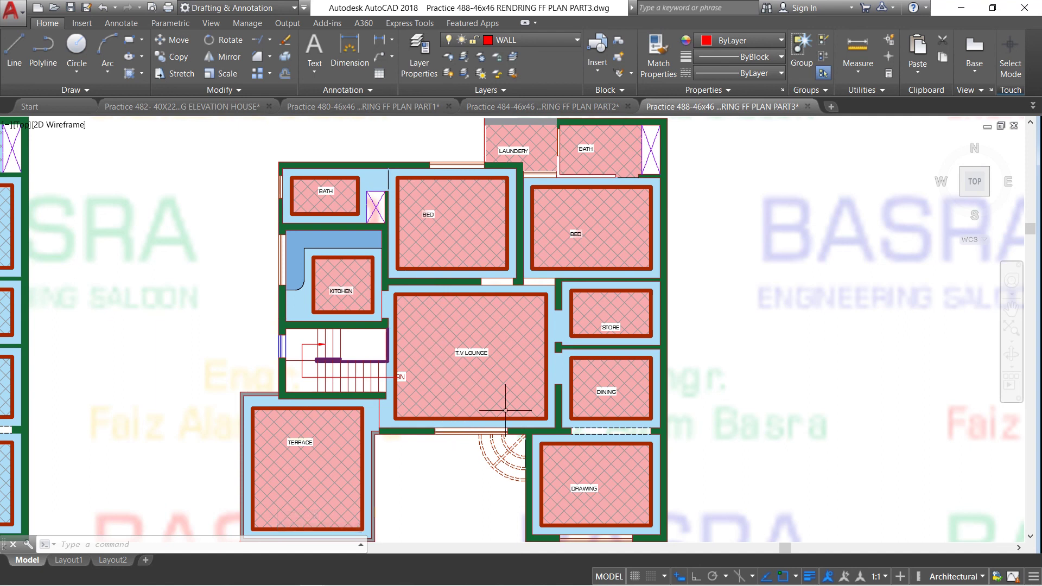
scroll(565, 351, down, 4)
scroll(565, 351, down, 3)
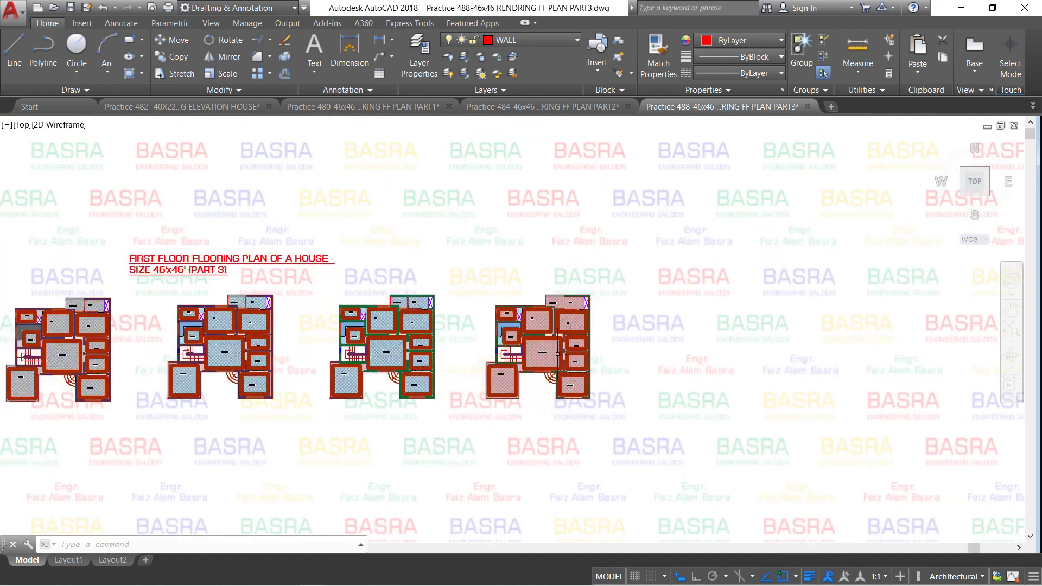
scroll(542, 358, up, 3)
scroll(545, 374, up, 3)
scroll(548, 399, up, 2)
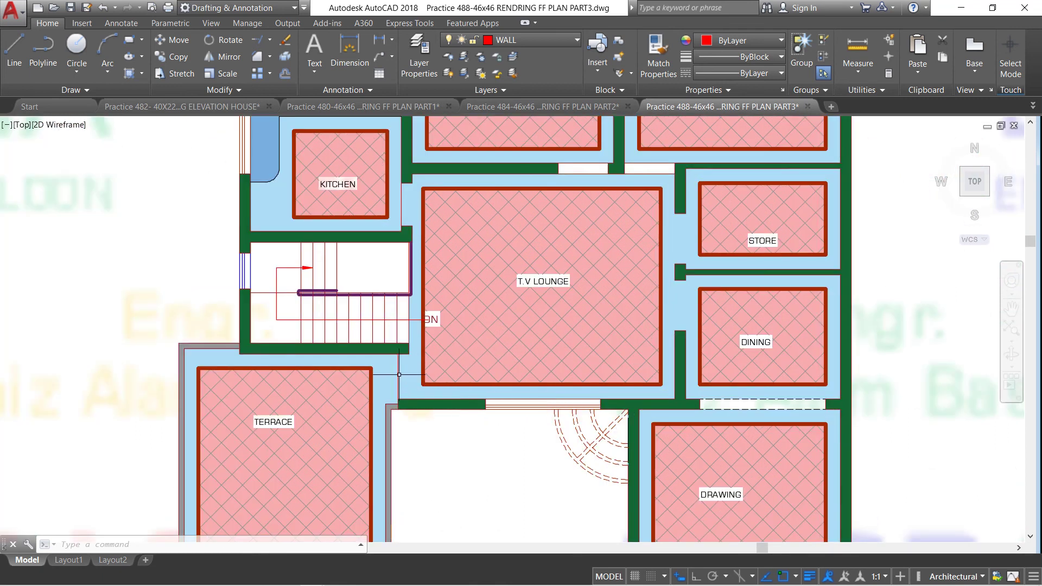
scroll(359, 321, down, 2)
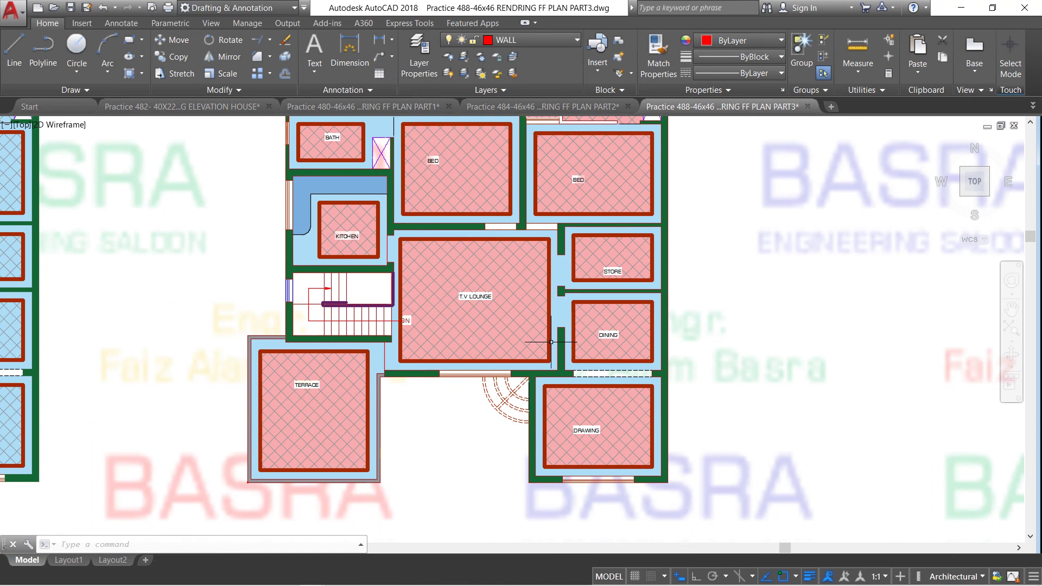
scroll(475, 337, down, 2)
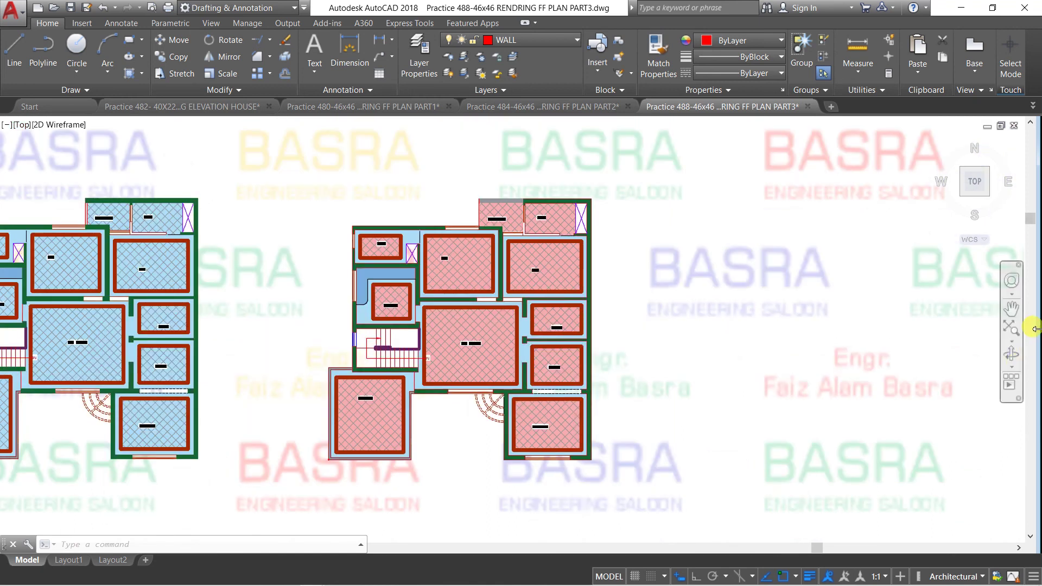
Pan the drawing right to bring the red title and blue plans into view.
click(1011, 309)
drag(331, 380, 603, 407)
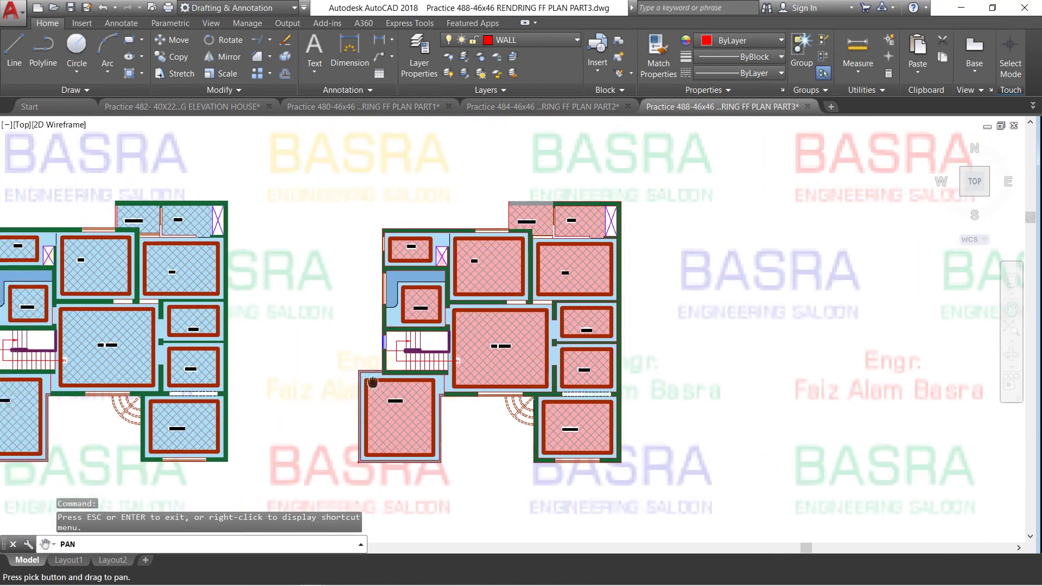
drag(346, 389, 592, 394)
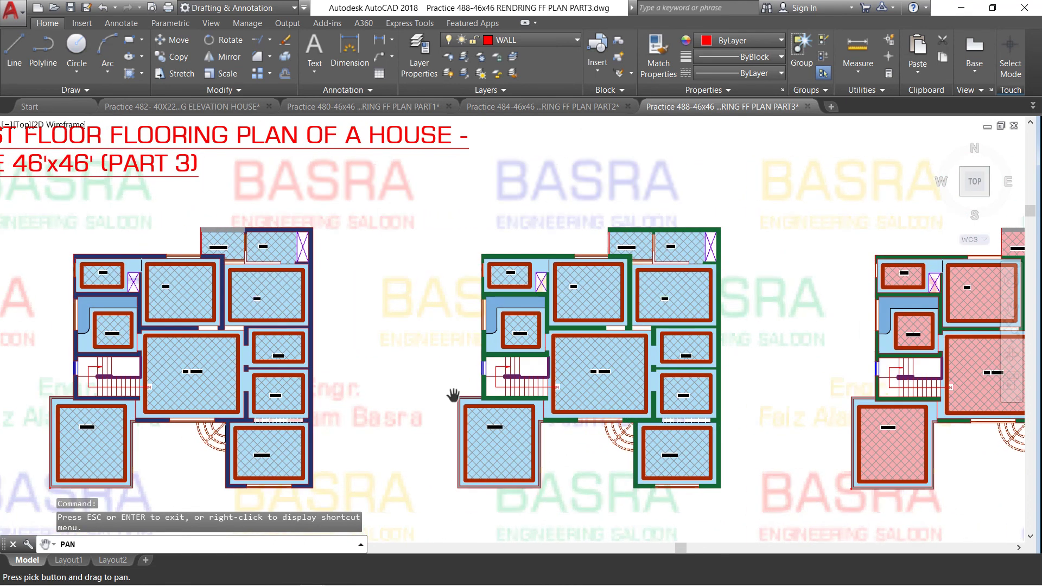
drag(379, 395, 559, 389)
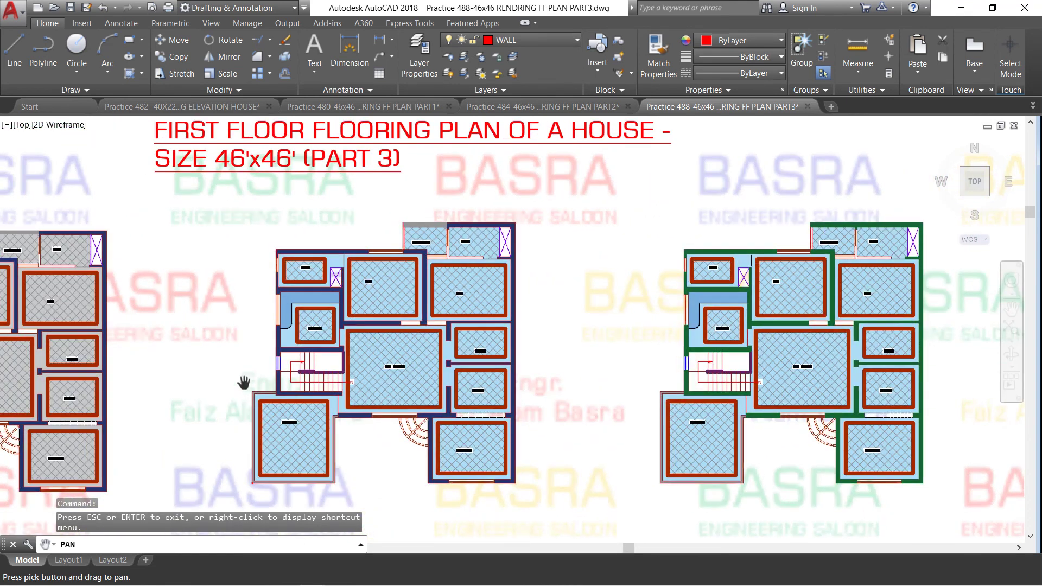
drag(228, 398, 416, 380)
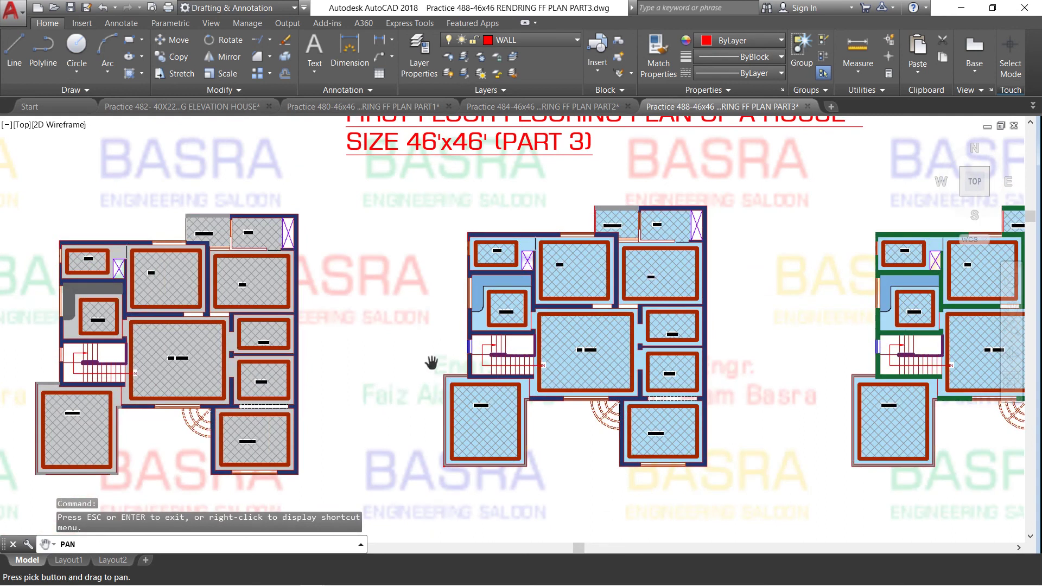
drag(431, 362, 367, 353)
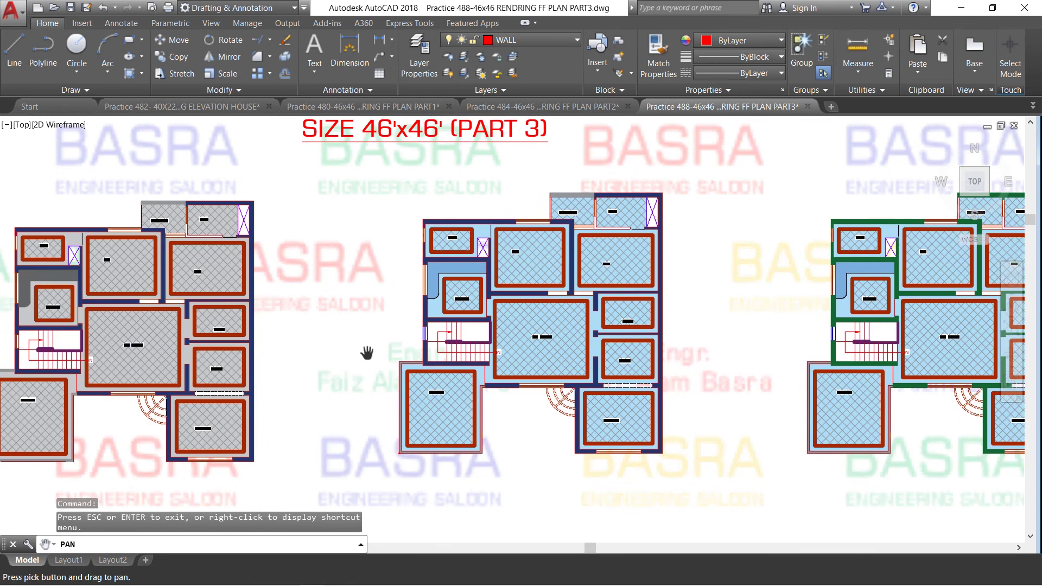
Zoom out and recentre the full red title above the four plan copies.
scroll(371, 354, down, 2)
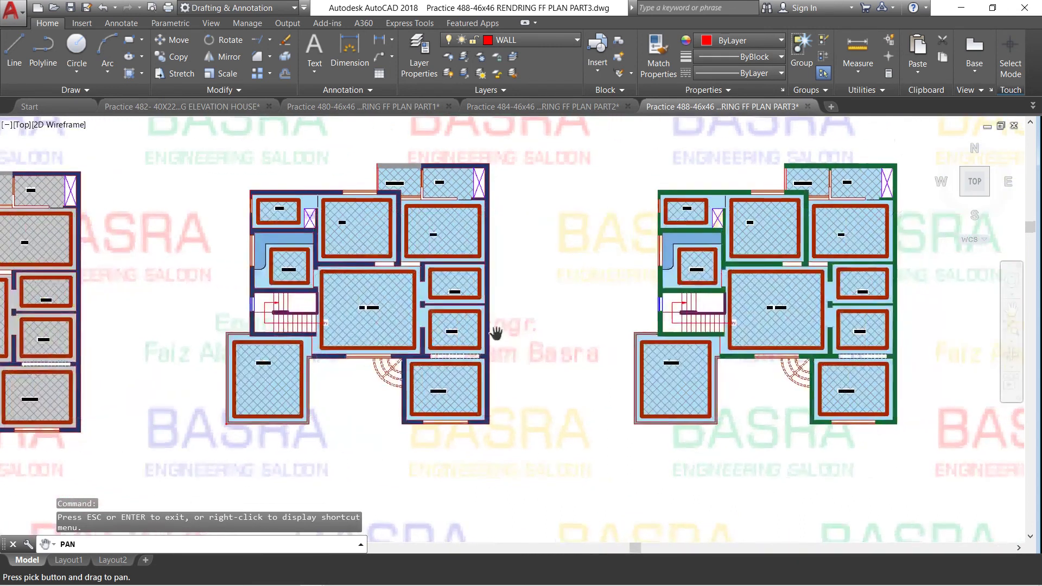
scroll(488, 340, down, 1)
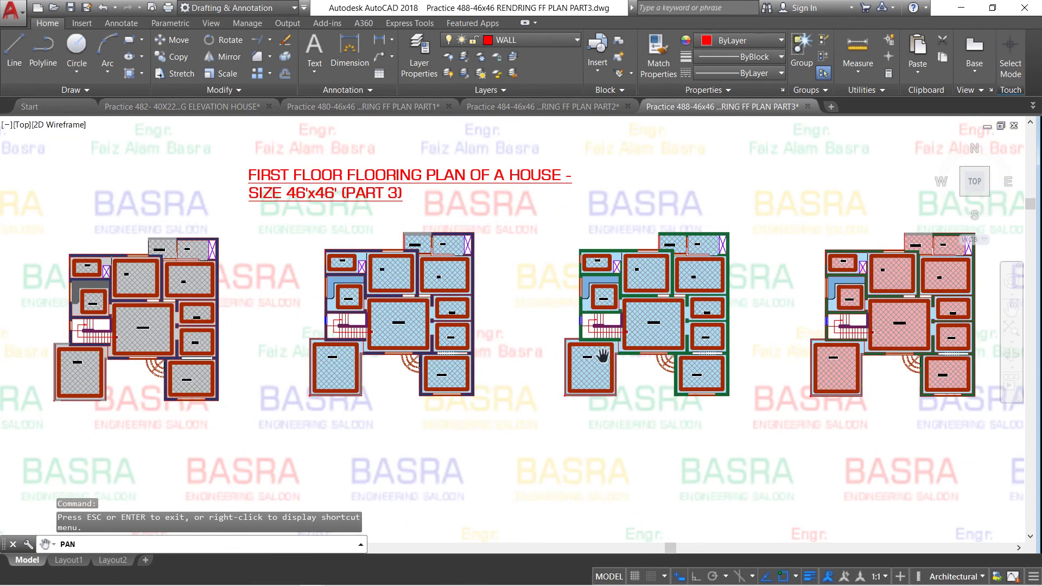
drag(595, 357, 540, 361)
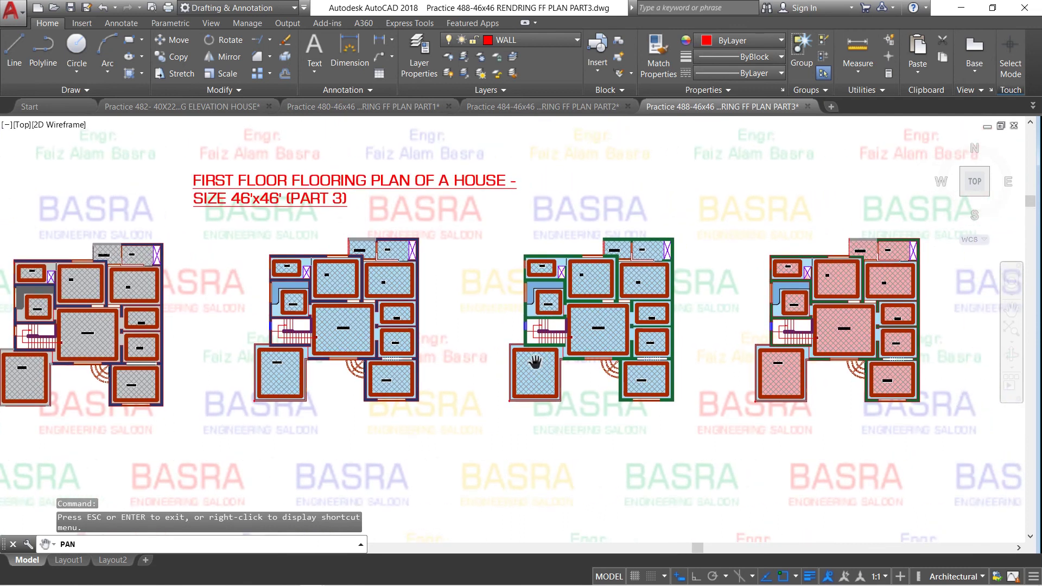
scroll(559, 292, up, 2)
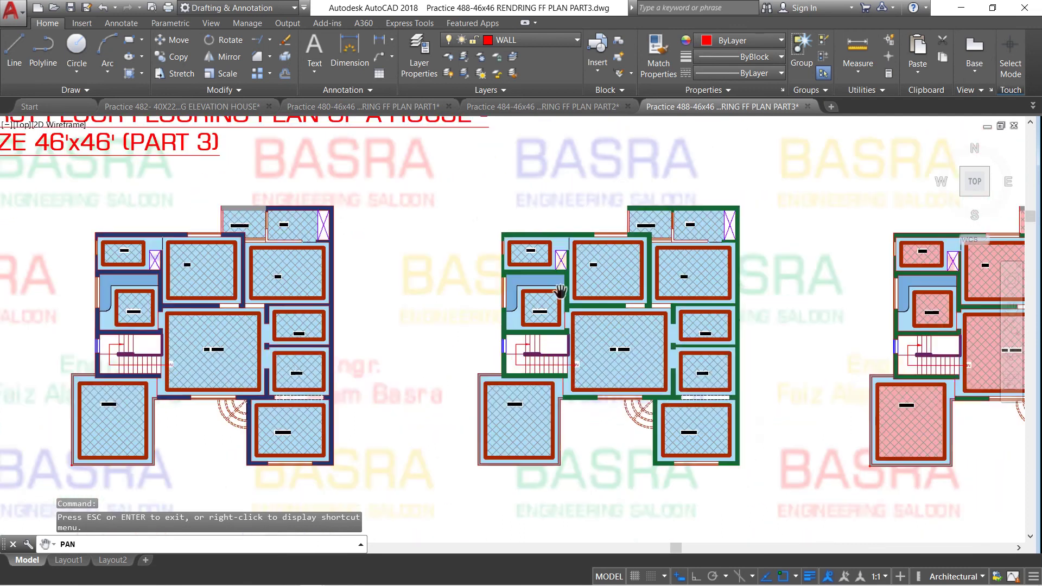
drag(455, 328, 638, 407)
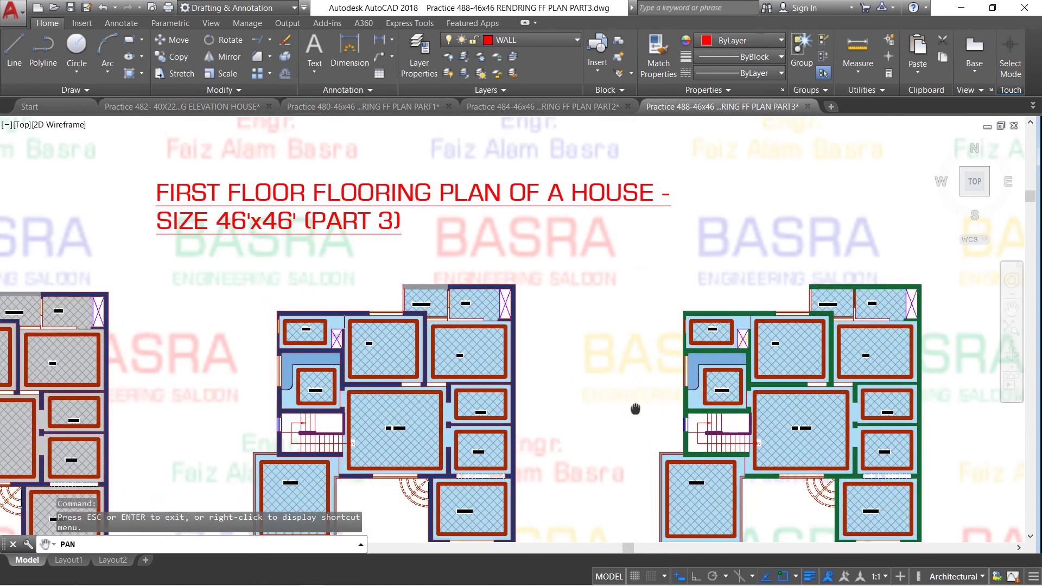
drag(596, 374, 622, 379)
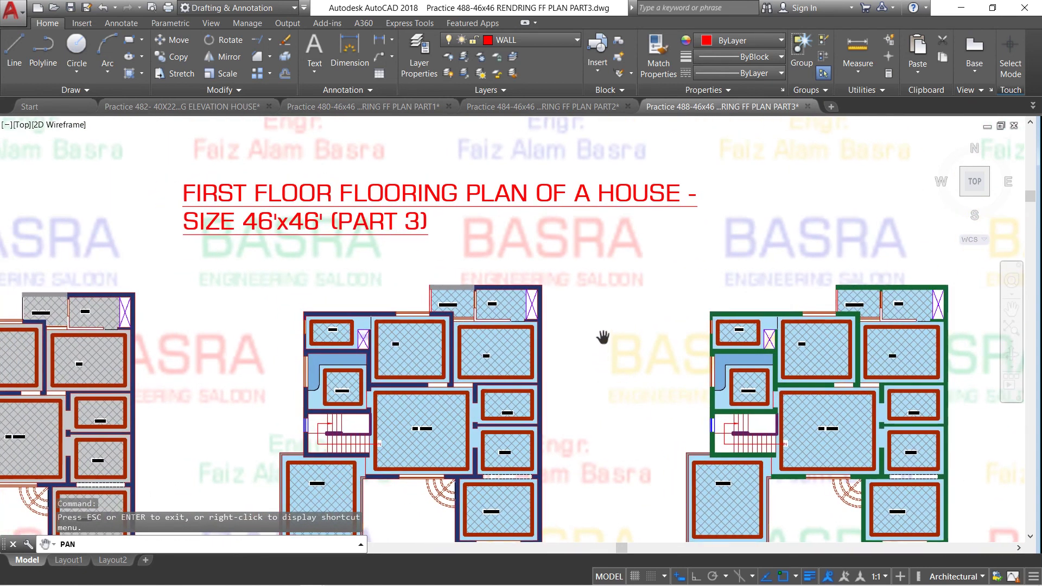
drag(603, 324, 689, 291)
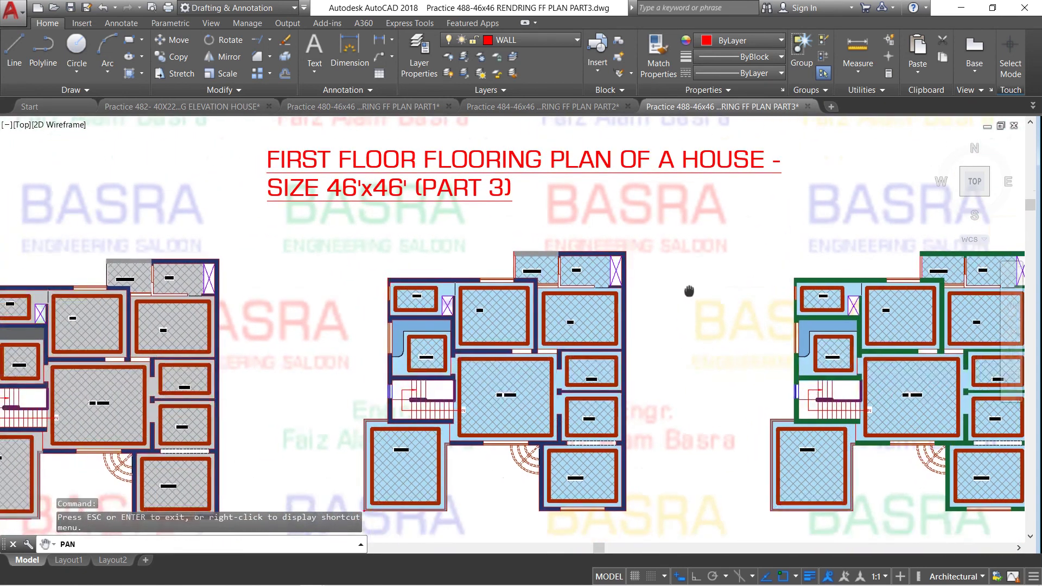